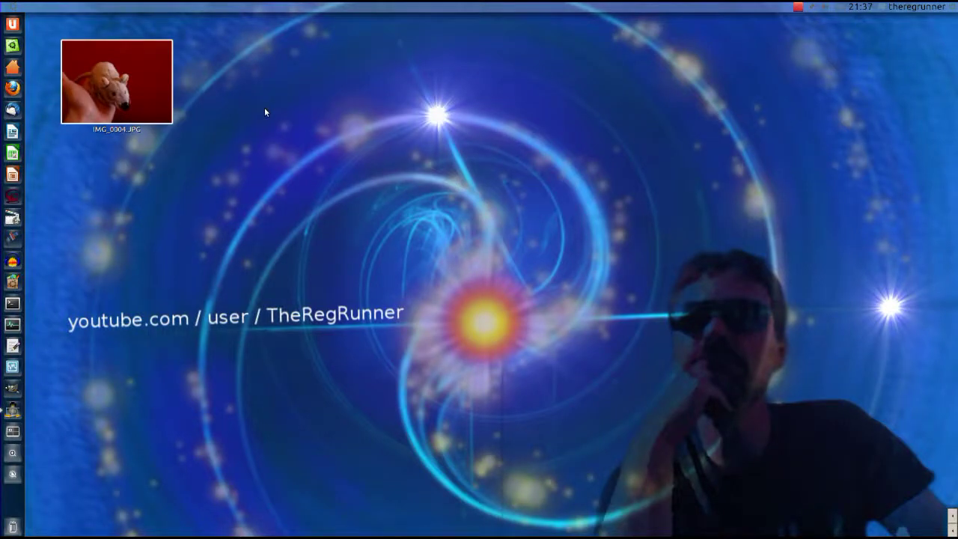
# - Launch GIMP and drag IMG_0004.JPG from the desktop into it to open the photo
pyautogui.click(14, 389)
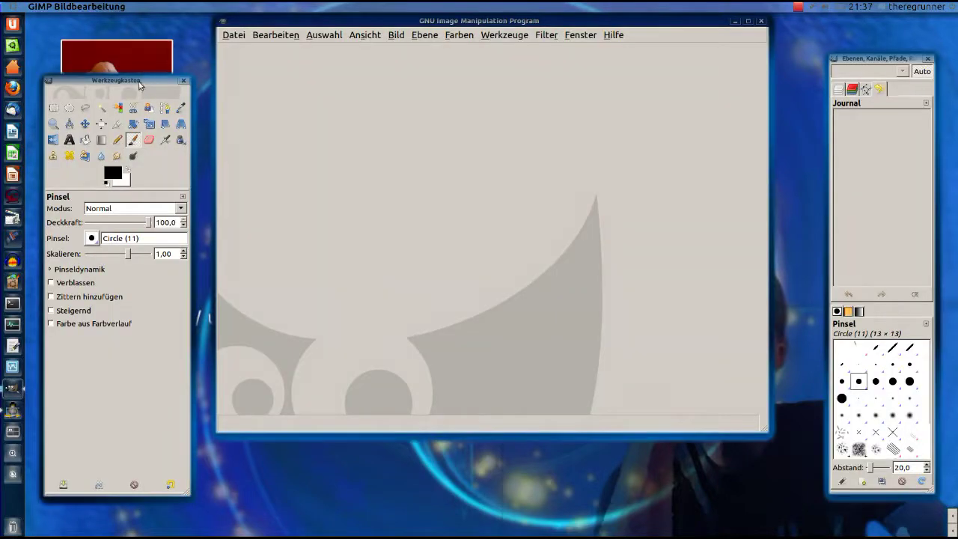
pyautogui.moveTo(147, 78); pyautogui.dragTo(126, 217)
pyautogui.moveTo(114, 97); pyautogui.dragTo(336, 158)
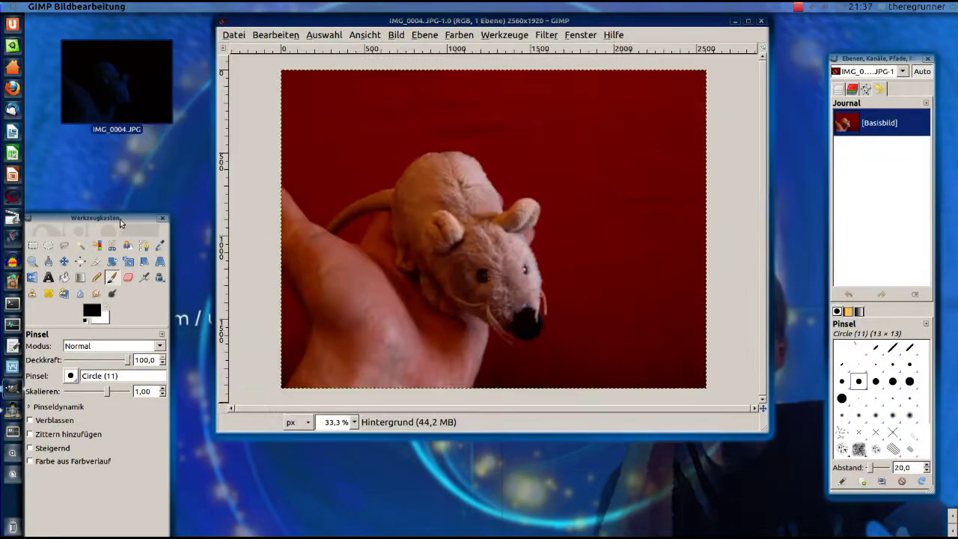
pyautogui.moveTo(119, 220); pyautogui.dragTo(140, 39)
pyautogui.moveTo(363, 25); pyautogui.dragTo(352, 40)
pyautogui.click(223, 50)
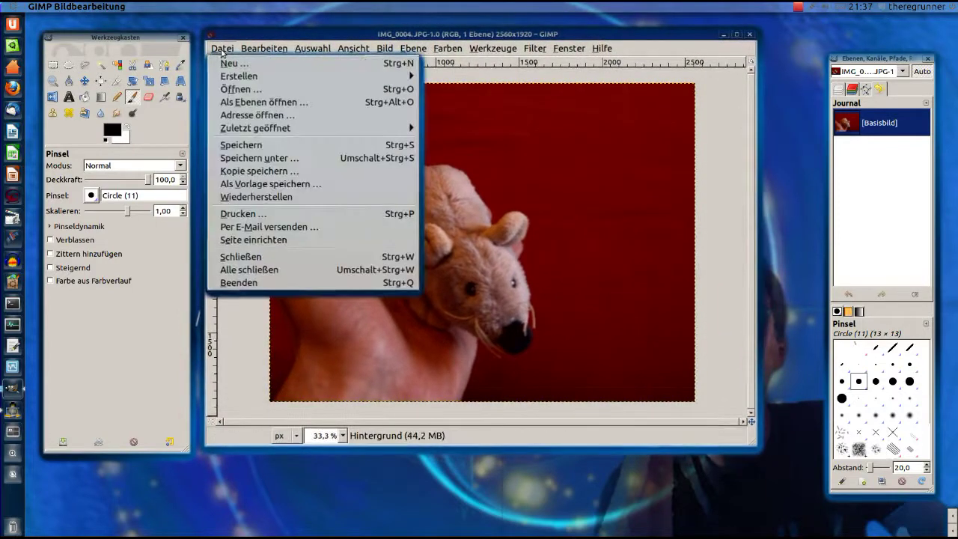
# - Save the photo to the Desktop as test.xcf with the GIMP-XCF-Bild file type
pyautogui.click(285, 159)
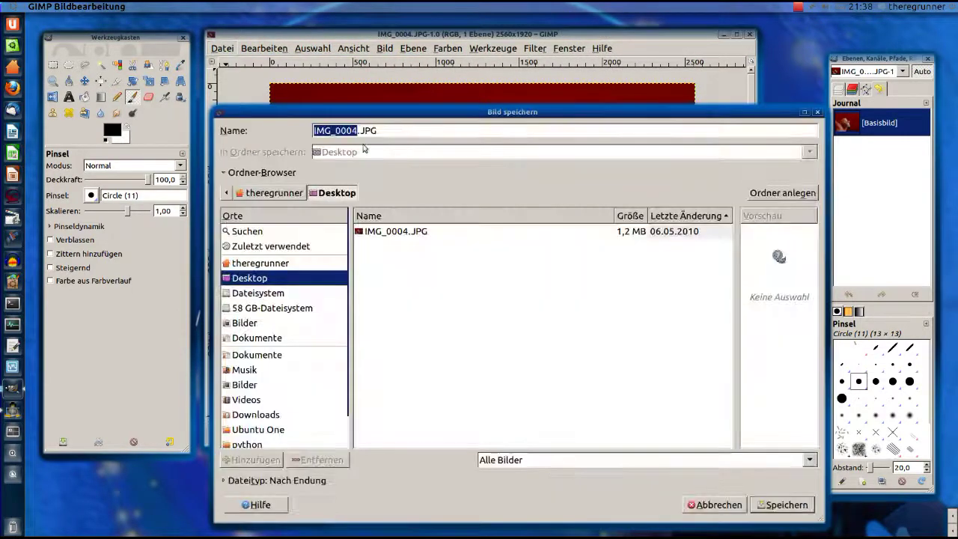
pyautogui.moveTo(408, 119); pyautogui.dragTo(386, 60)
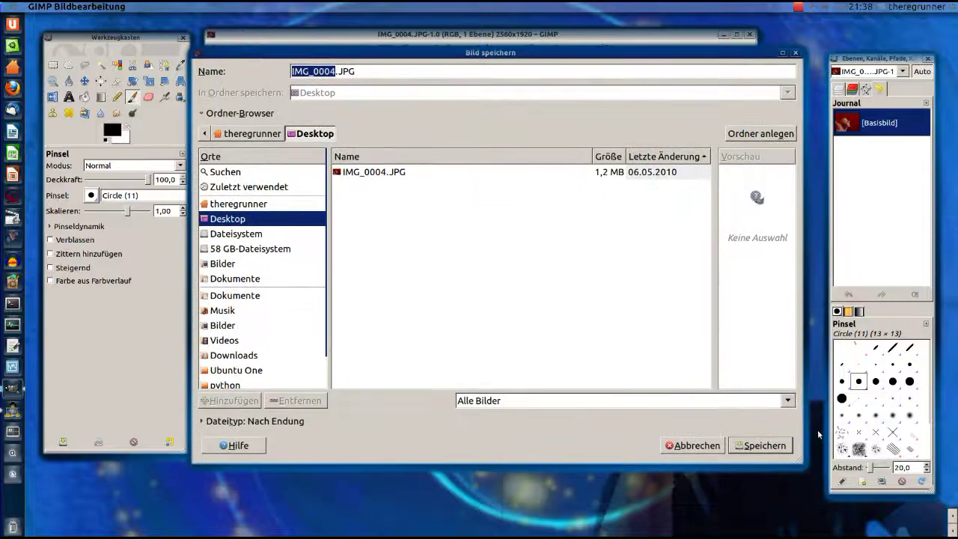
pyautogui.click(788, 402)
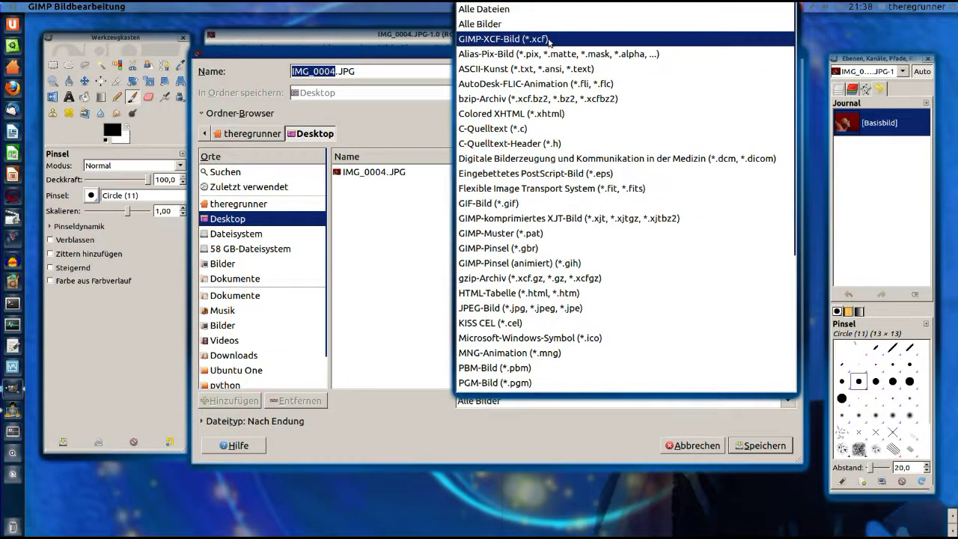
pyautogui.click(550, 40)
pyautogui.click(366, 71)
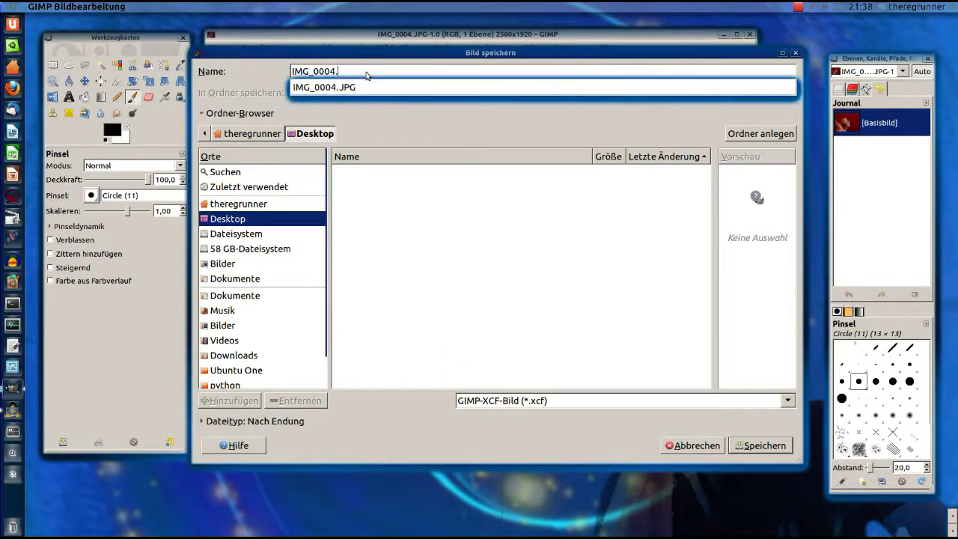
pyautogui.write('xcf')
pyautogui.click(343, 71)
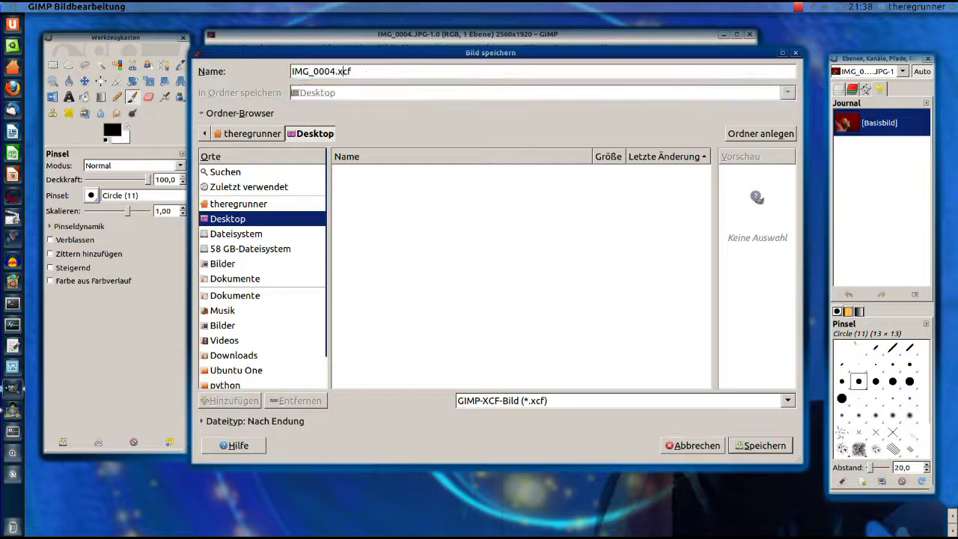
pyautogui.press('BackSpace')
pyautogui.press('BackSpace')
pyautogui.press('BackSpace')
pyautogui.press('BackSpace')
pyautogui.write('test')
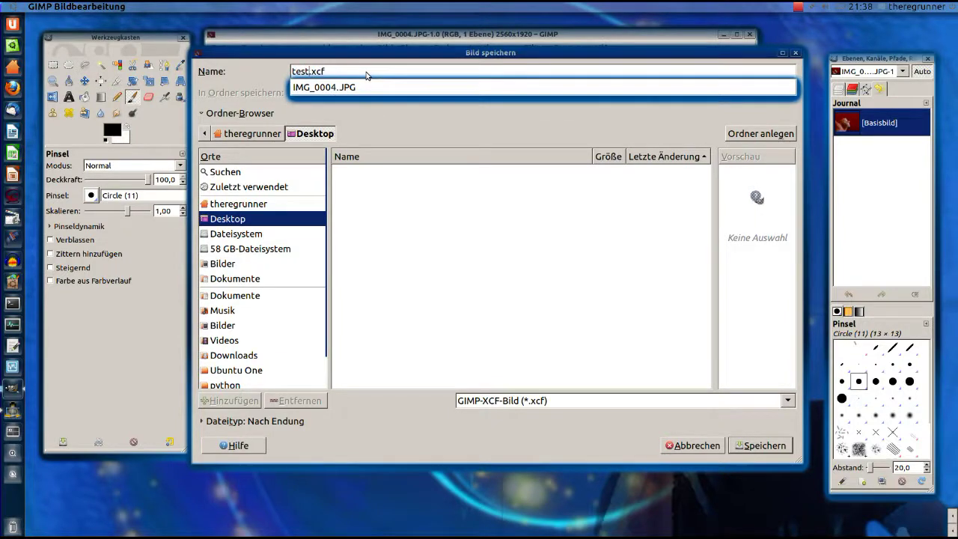
pyautogui.click(340, 69)
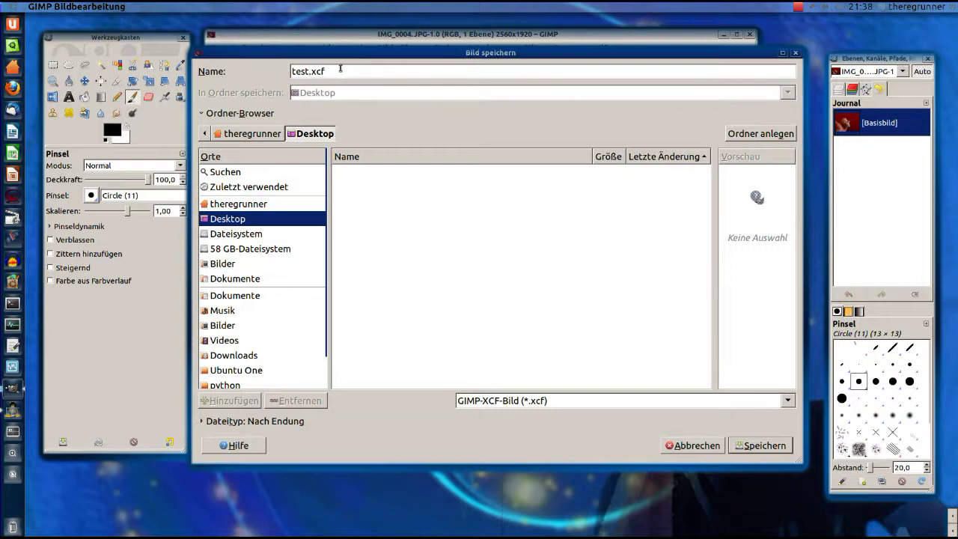
pyautogui.click(788, 446)
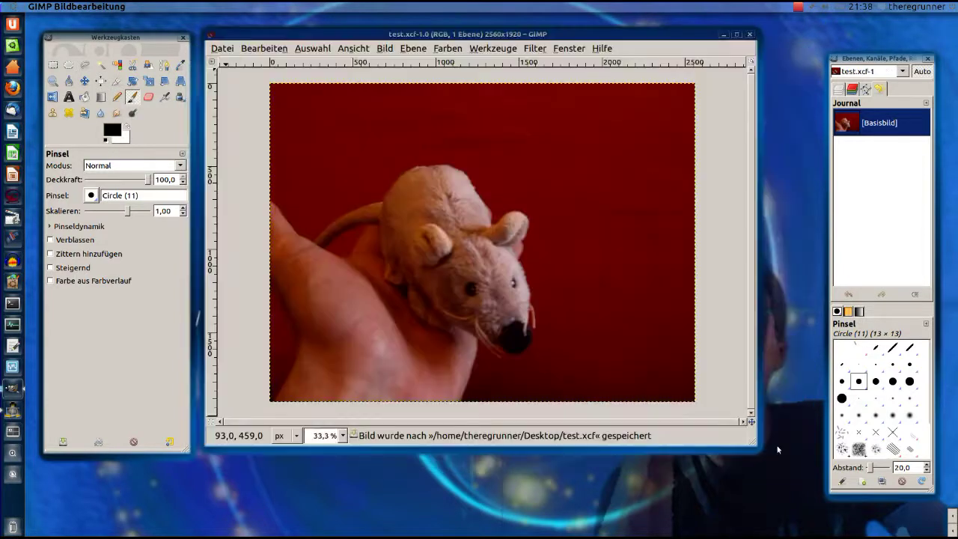
# - Rearrange the GIMP tool, layers and image windows, and enlarge the image window
pyautogui.moveTo(479, 36); pyautogui.dragTo(495, 43)
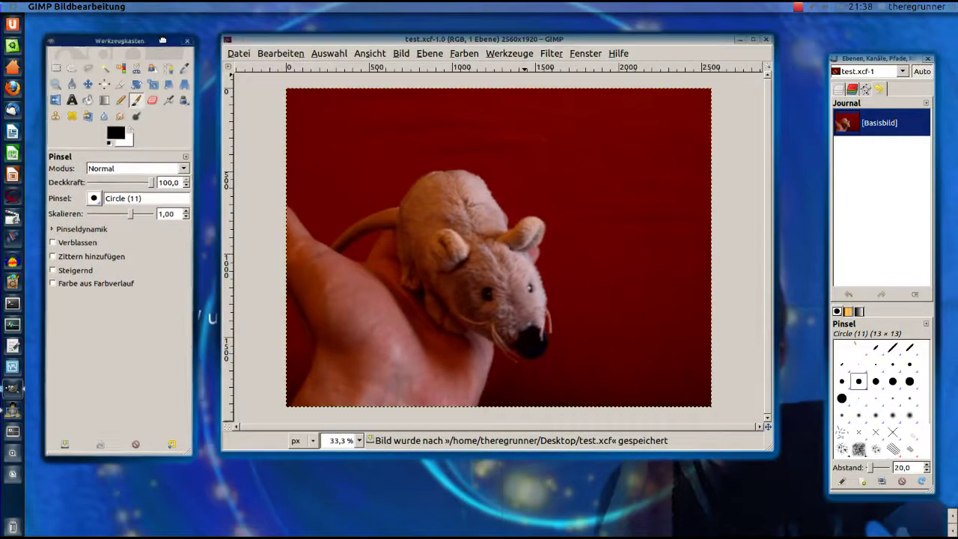
pyautogui.moveTo(167, 40); pyautogui.dragTo(174, 36)
pyautogui.moveTo(314, 38); pyautogui.dragTo(307, 40)
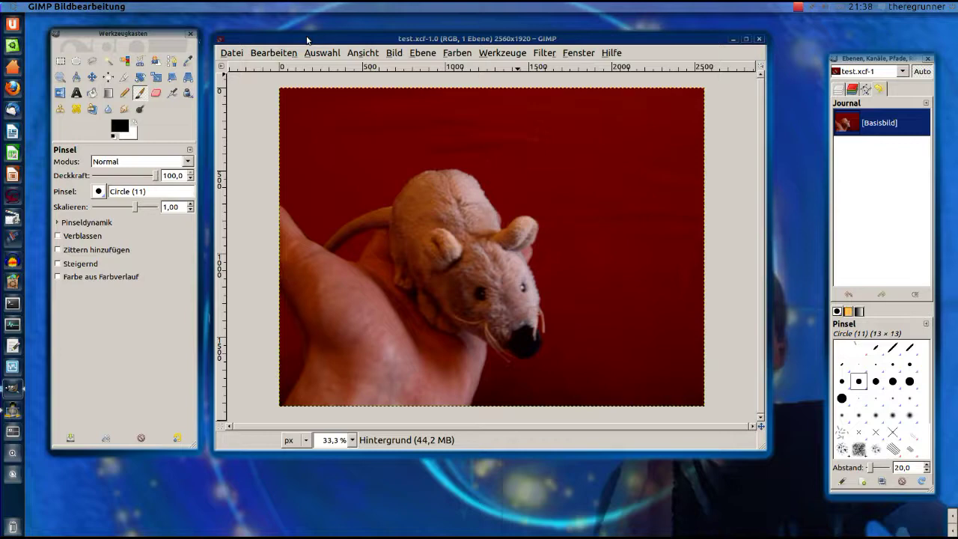
pyautogui.moveTo(892, 58); pyautogui.dragTo(857, 40)
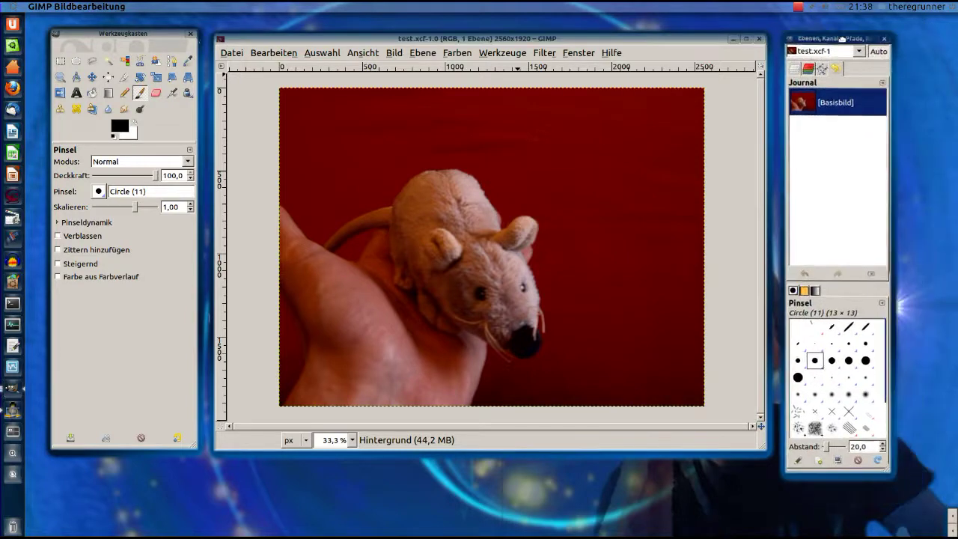
pyautogui.moveTo(571, 42); pyautogui.dragTo(571, 39)
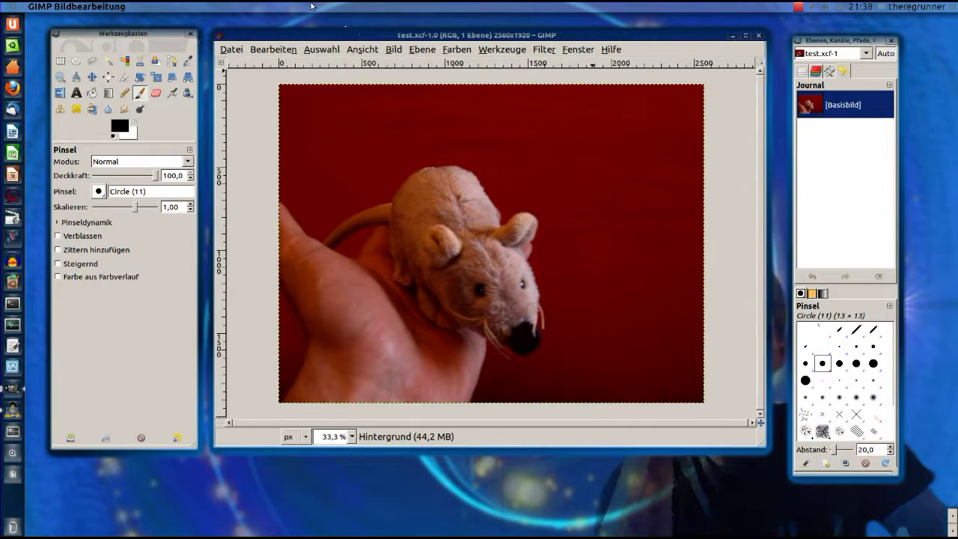
pyautogui.moveTo(129, 33); pyautogui.dragTo(129, 39)
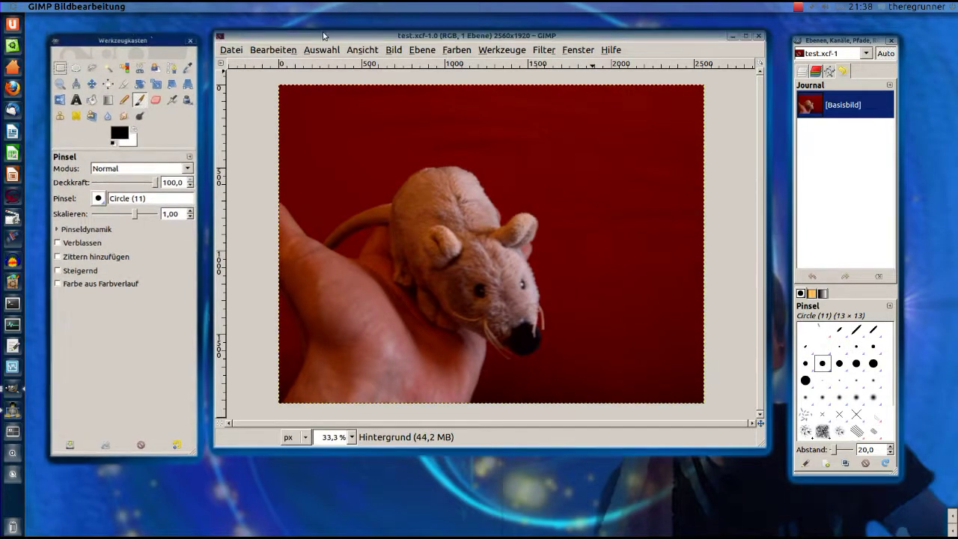
pyautogui.moveTo(449, 35); pyautogui.dragTo(447, 40)
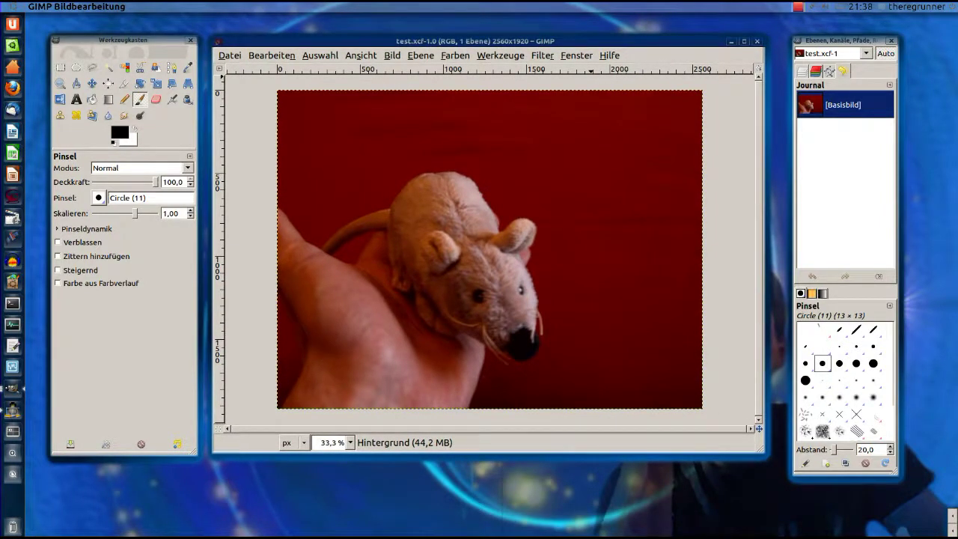
pyautogui.moveTo(117, 112); pyautogui.dragTo(116, 114)
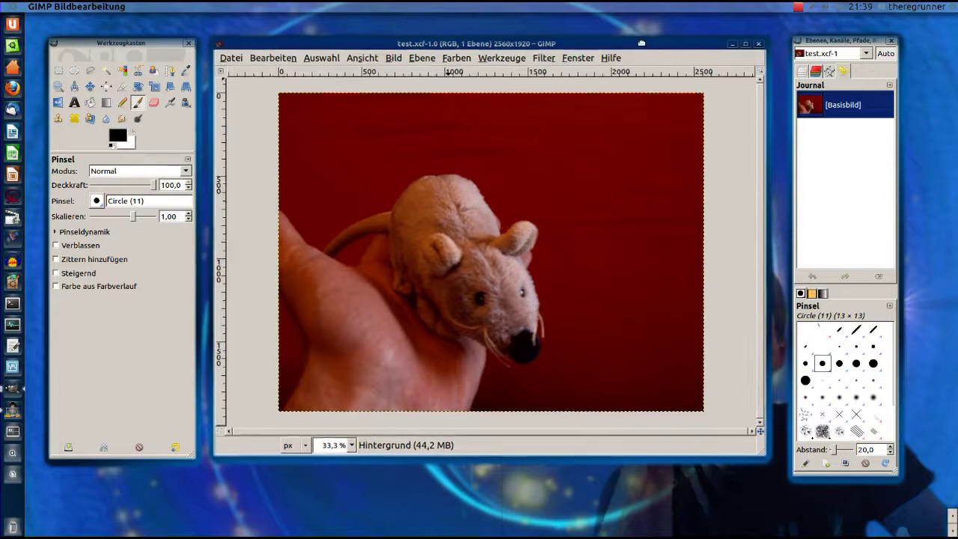
pyautogui.moveTo(641, 42); pyautogui.dragTo(641, 37)
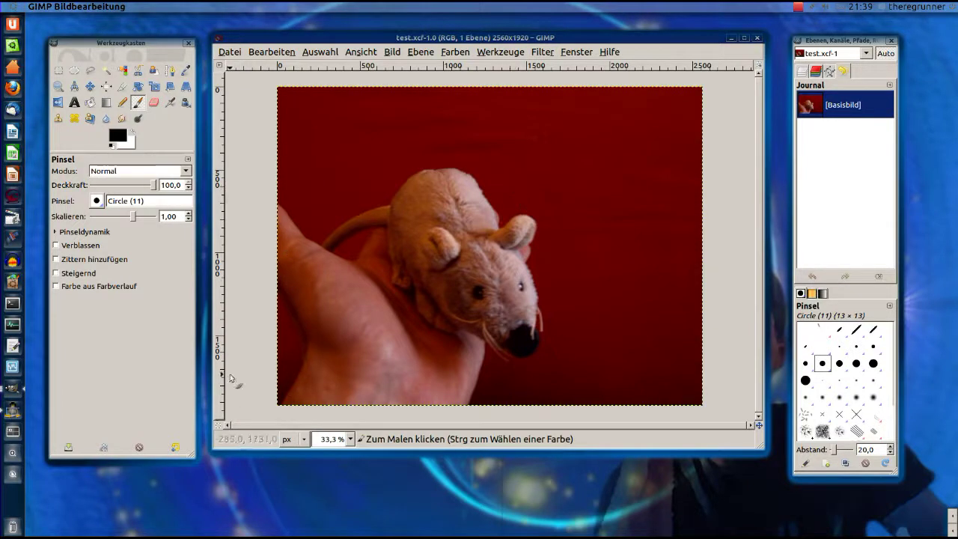
pyautogui.moveTo(213, 450); pyautogui.dragTo(178, 508)
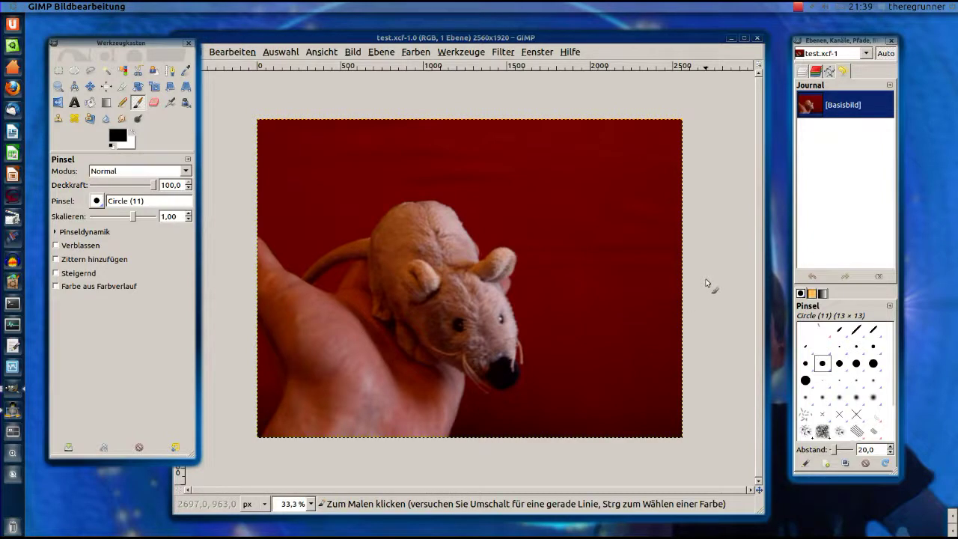
# - Zoom the photo to 50% and shift the image and layers windows to the right
pyautogui.press('ctrl')
pyautogui.scroll(1, 714, 267)
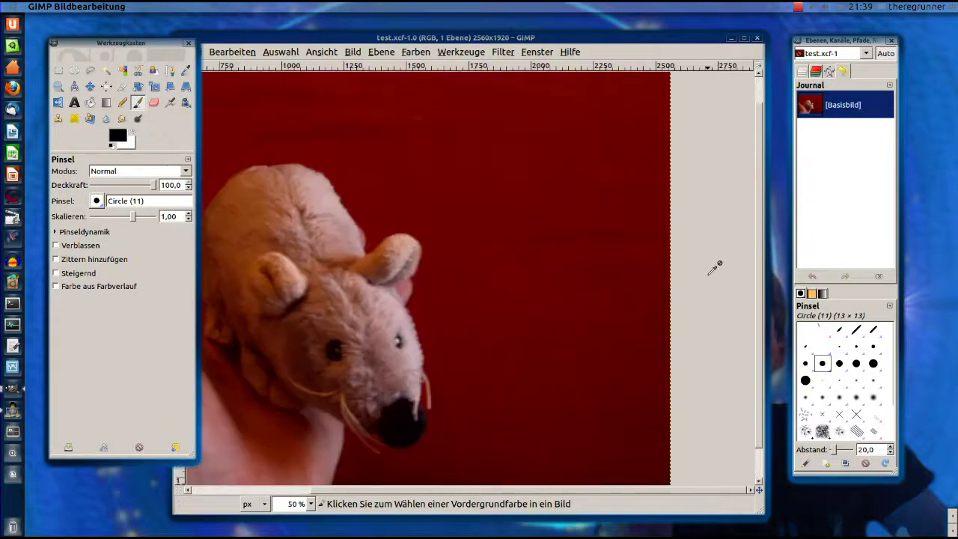
pyautogui.moveTo(467, 37); pyautogui.dragTo(509, 39)
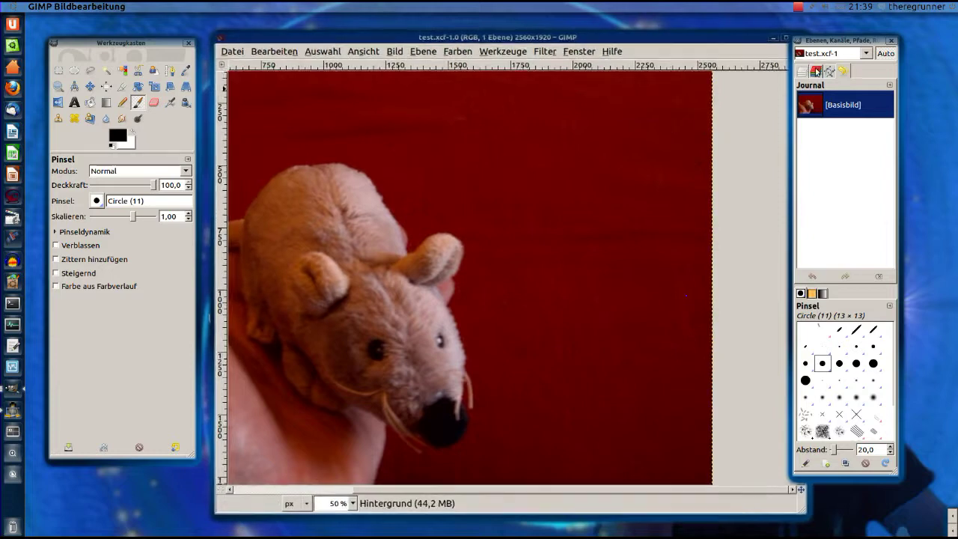
pyautogui.moveTo(827, 47); pyautogui.dragTo(872, 44)
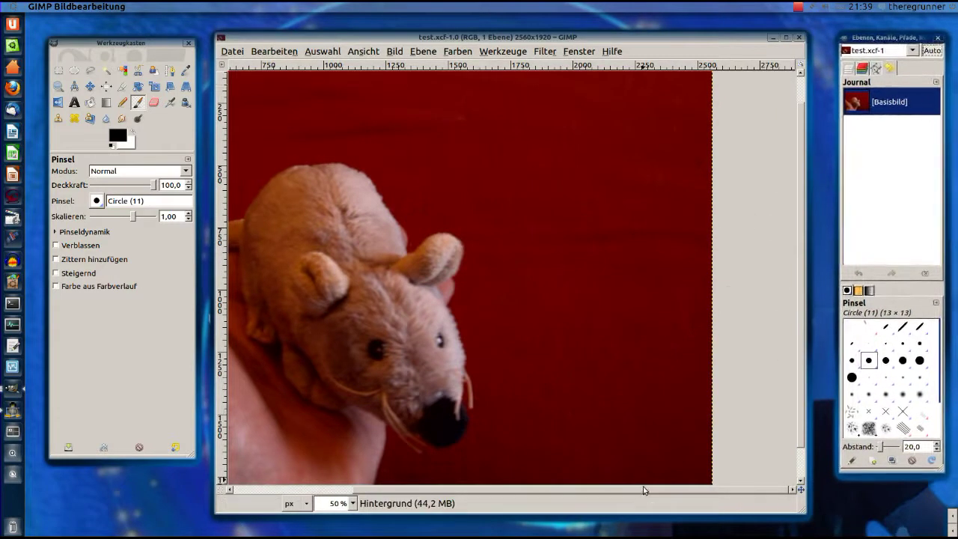
pyautogui.moveTo(633, 491); pyautogui.dragTo(566, 493)
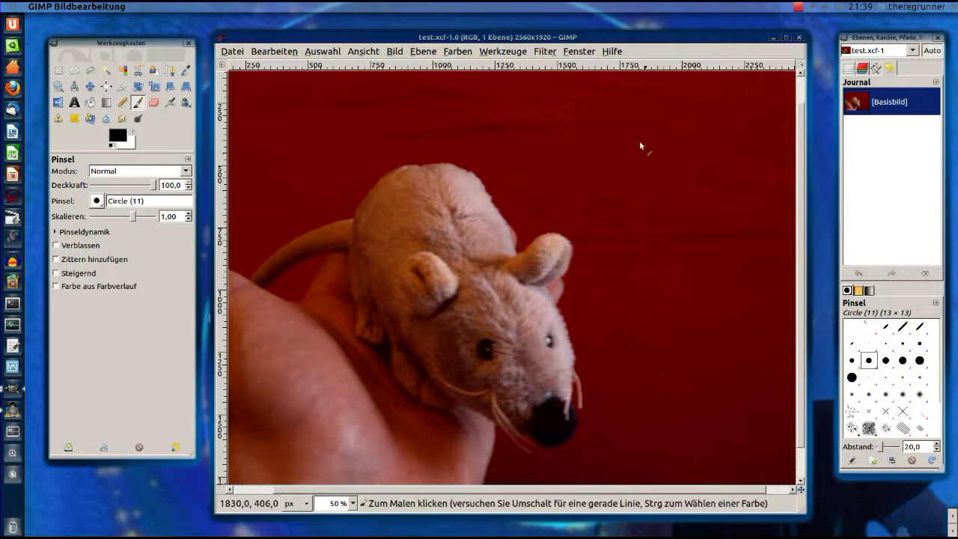
pyautogui.click(545, 51)
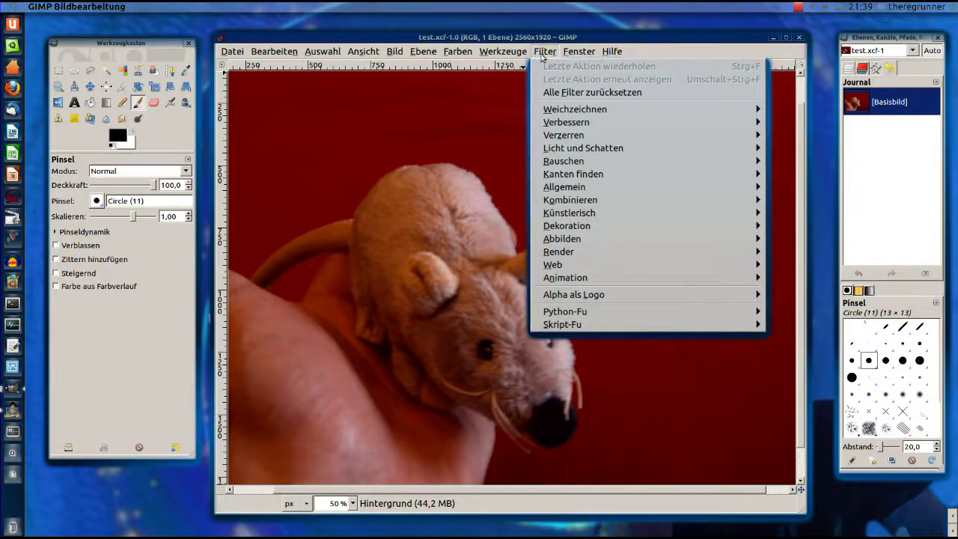
pyautogui.moveTo(574, 174)
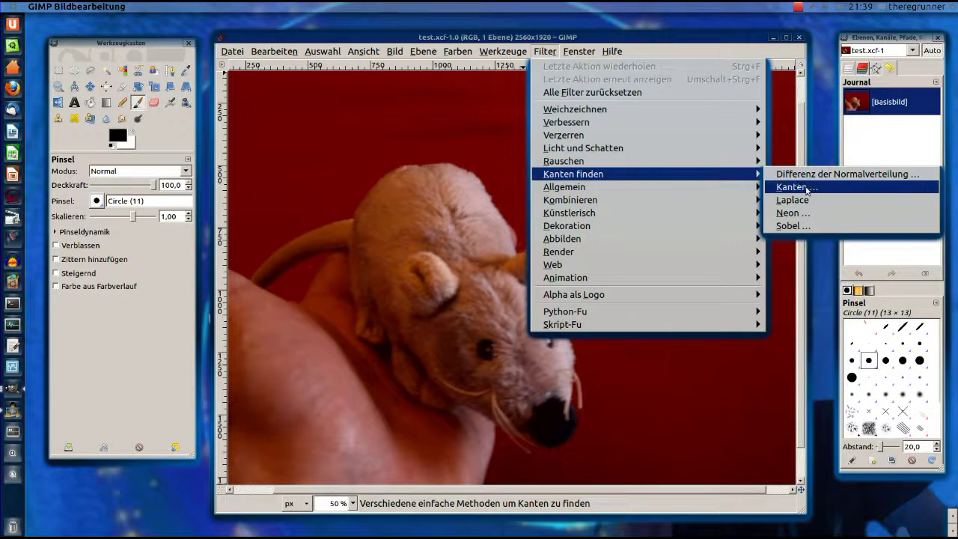
# - Apply the Kanten filter with Sobel, amount 2.0 and Verwischen to outline the mouse on black
pyautogui.click(811, 189)
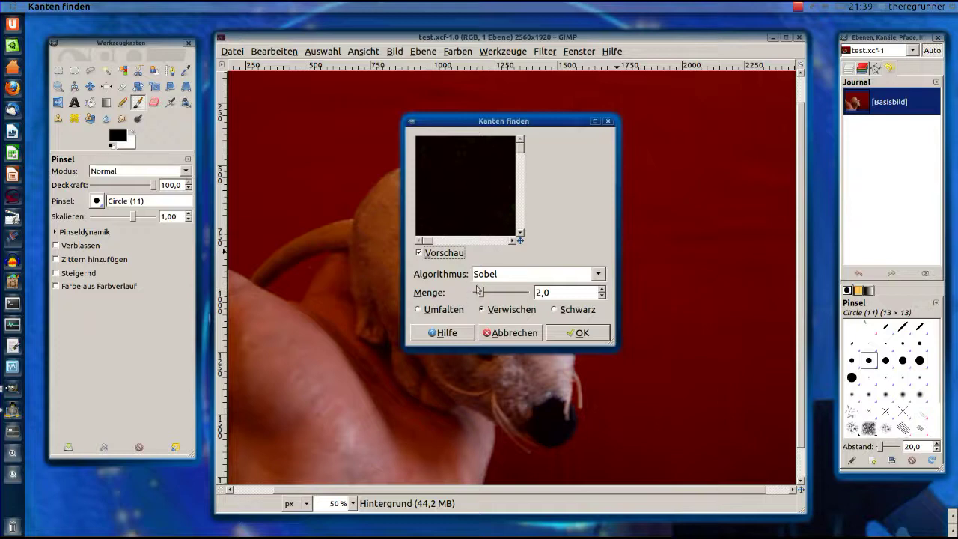
pyautogui.click(578, 335)
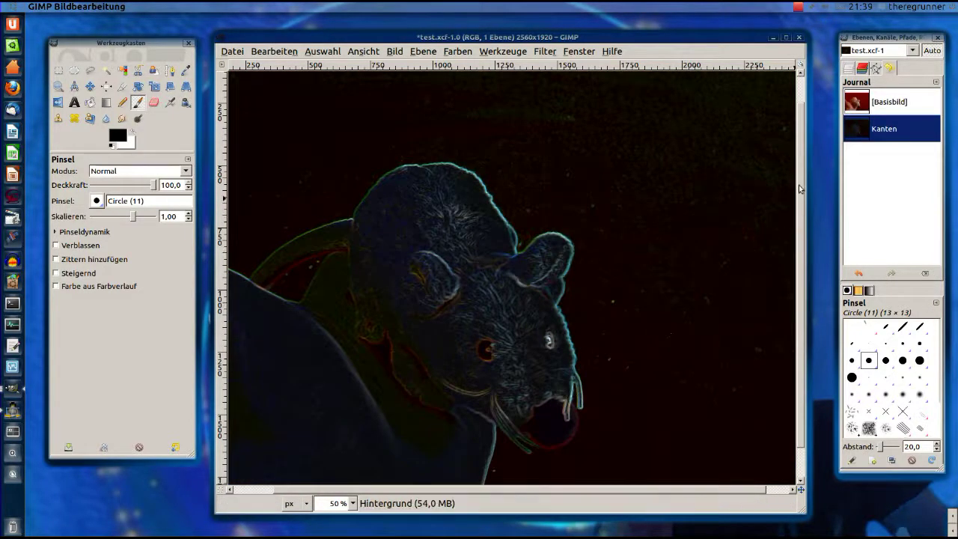
pyautogui.scroll(-2, 801, 228)
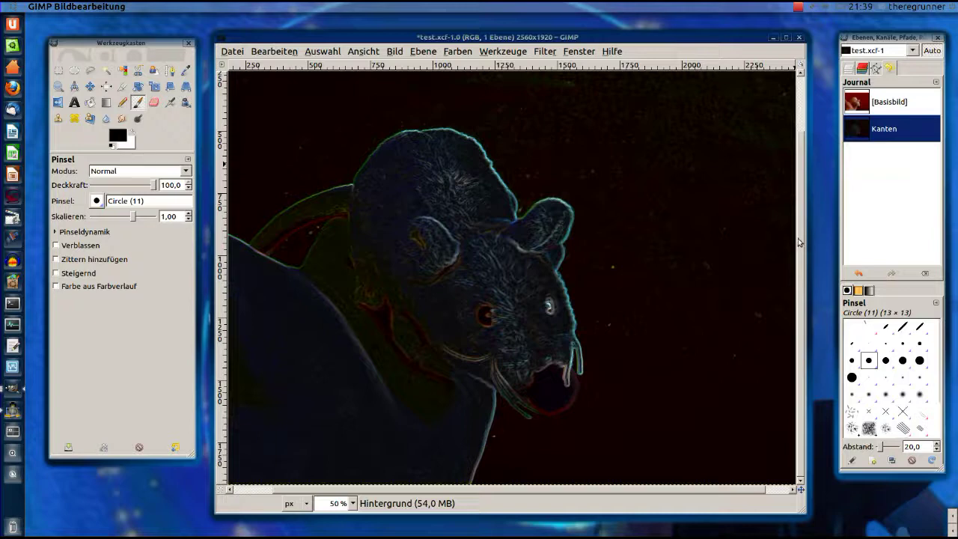
pyautogui.moveTo(581, 36); pyautogui.dragTo(578, 35)
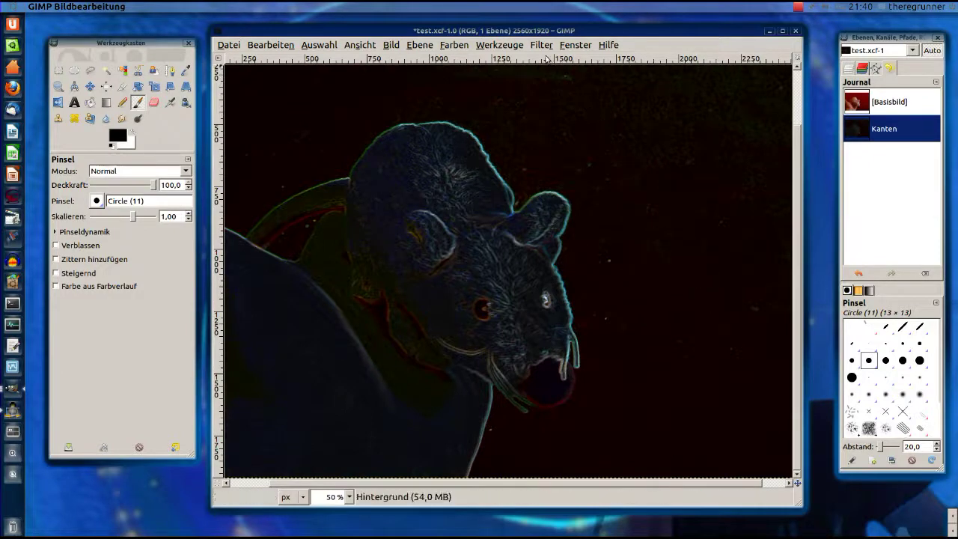
pyautogui.click(541, 46)
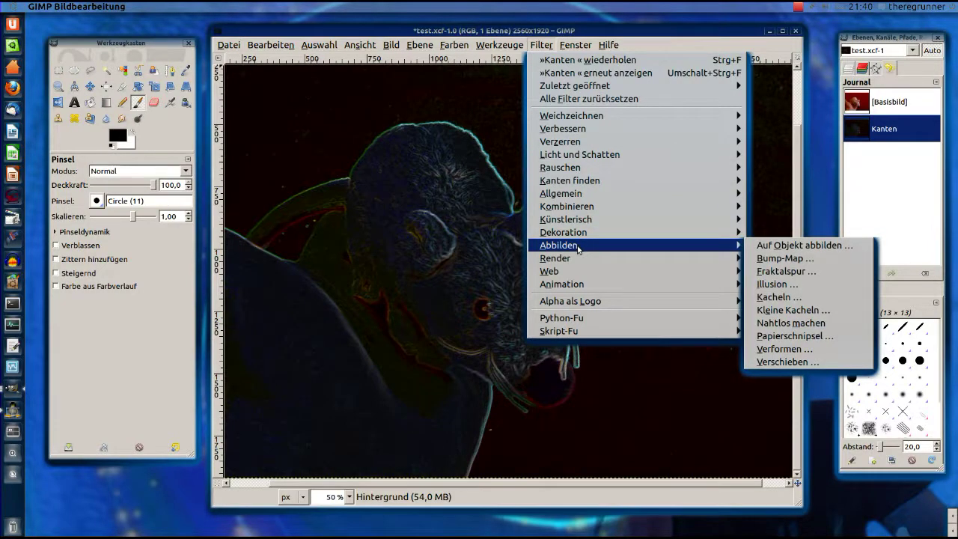
pyautogui.moveTo(556, 257)
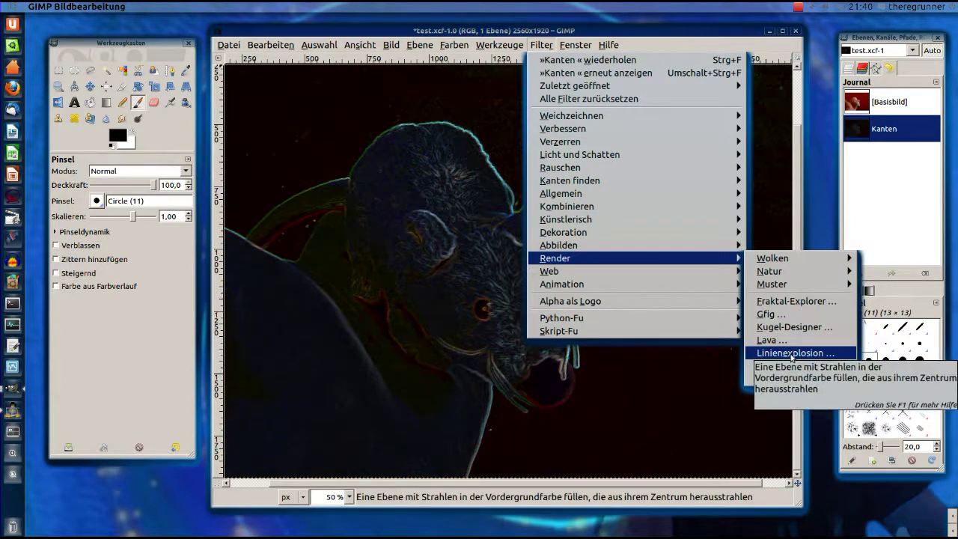
# - Run Linienexplosion with its default 200 lines, keeping its windows clear of the image
pyautogui.click(793, 353)
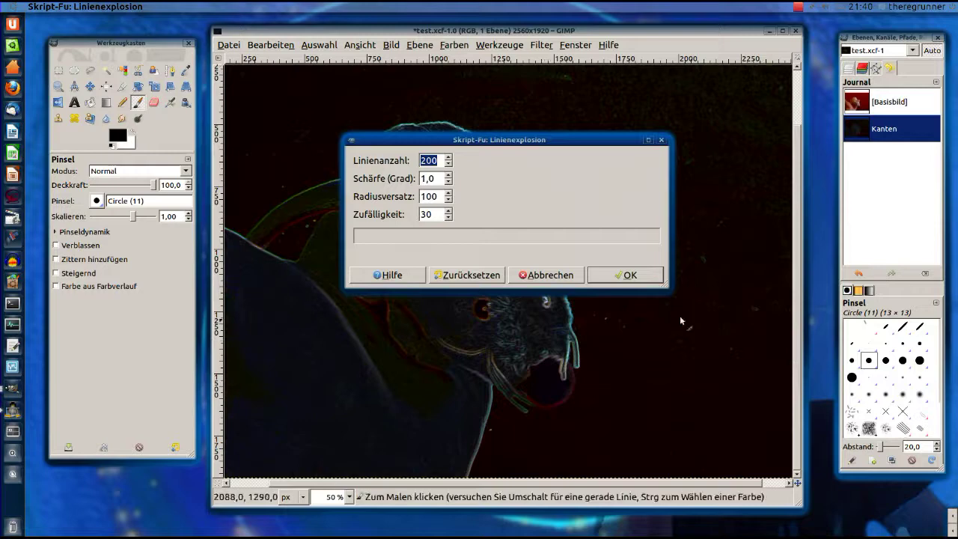
pyautogui.moveTo(540, 147); pyautogui.dragTo(351, 397)
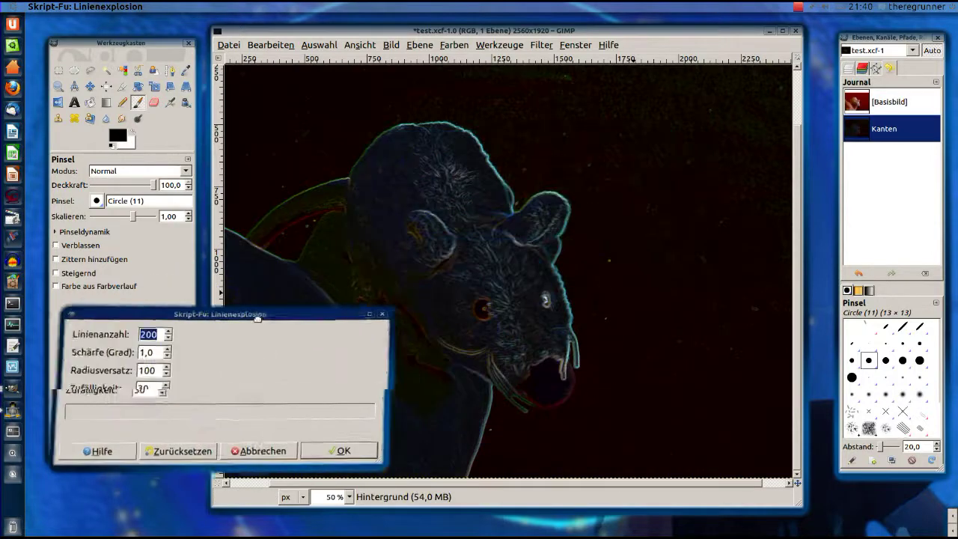
pyautogui.moveTo(352, 397); pyautogui.dragTo(272, 366)
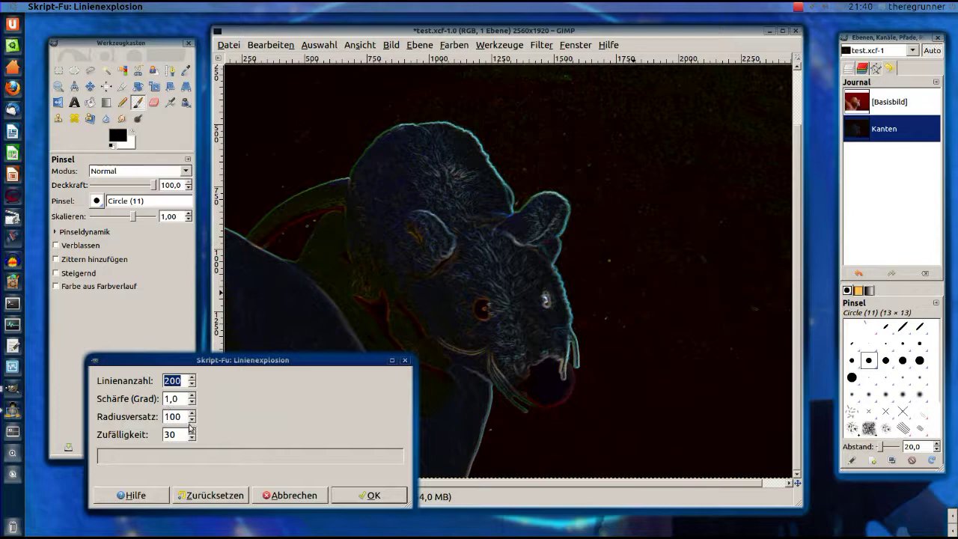
pyautogui.click(374, 496)
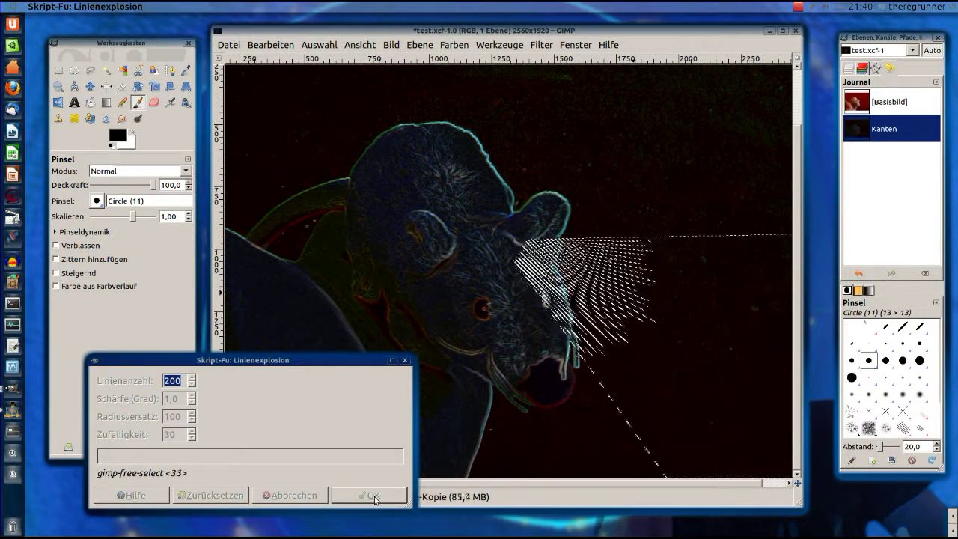
pyautogui.moveTo(337, 362)
pyautogui.mouseDown()
pyautogui.moveTo(284, 433)
pyautogui.moveTo(306, 407)
pyautogui.mouseUp()
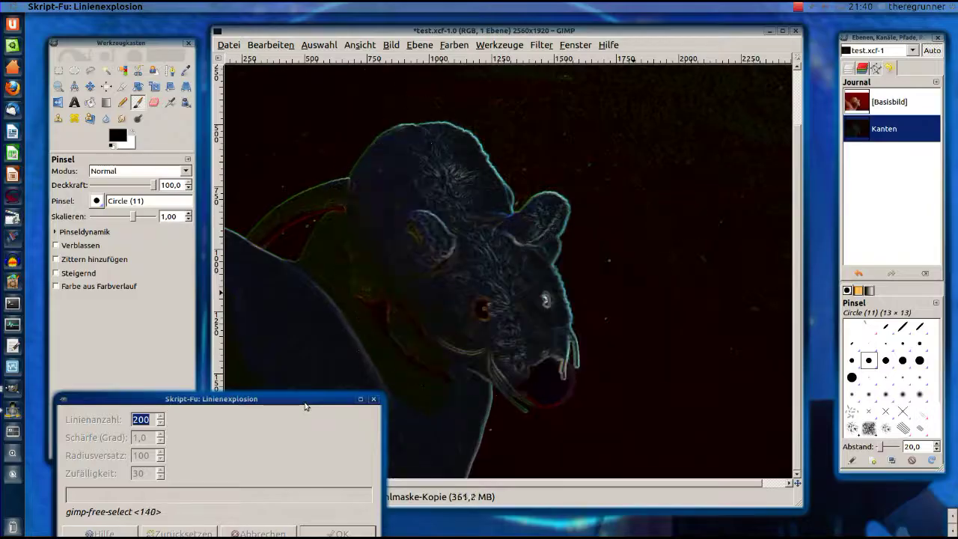
pyautogui.moveTo(305, 407); pyautogui.dragTo(290, 365)
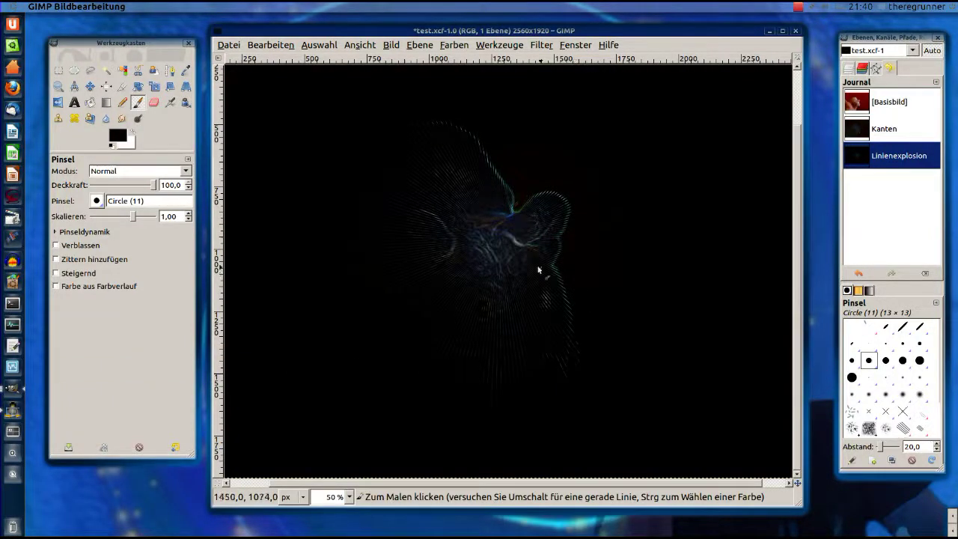
# - Zoom in and out to inspect the radiating-line drawing
pyautogui.press('ctrl')
pyautogui.scroll(2, 514, 257)
pyautogui.scroll(1, 524, 247)
pyautogui.scroll(1, 540, 233)
pyautogui.scroll(1, 553, 221)
pyautogui.scroll(-1, 569, 217)
pyautogui.scroll(-2, 578, 217)
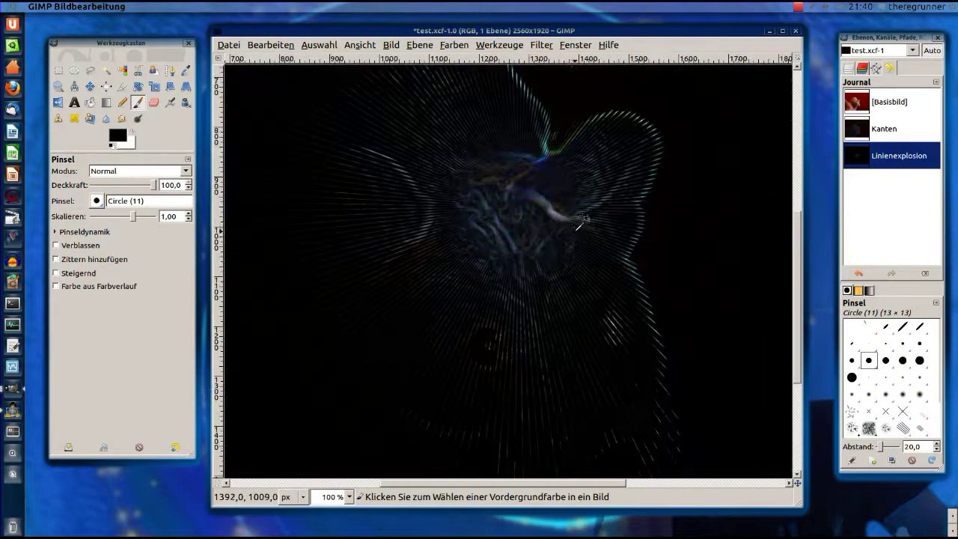
pyautogui.scroll(-2, 582, 216)
pyautogui.scroll(1, 584, 216)
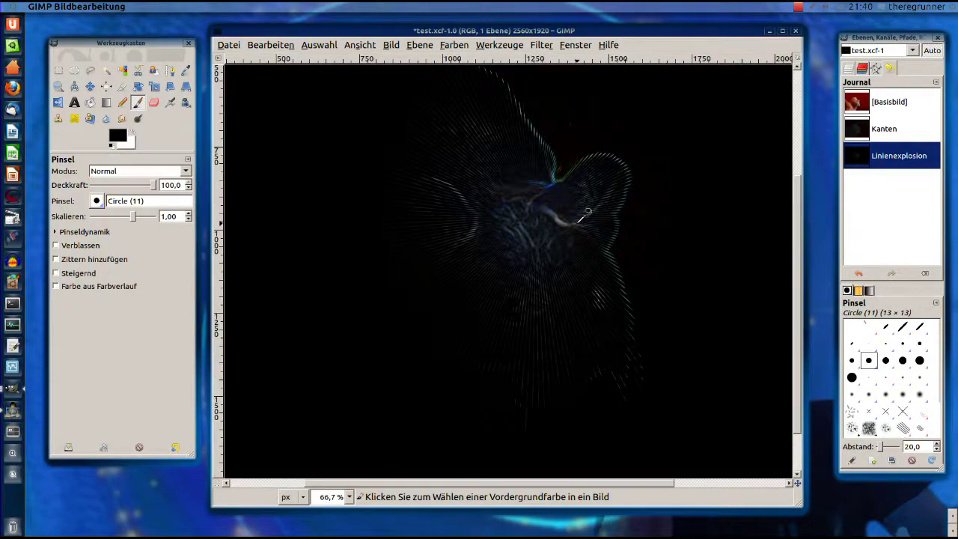
pyautogui.scroll(-1, 592, 202)
pyautogui.scroll(2, 599, 188)
pyautogui.scroll(-1, 597, 187)
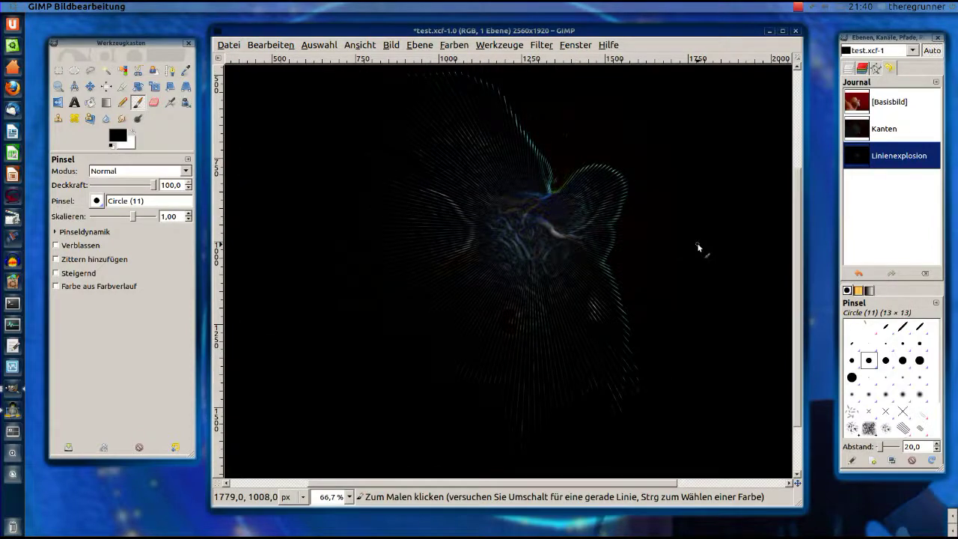
# - Apply Brightness/Contrast with brightness 1 and contrast 4
pyautogui.click(454, 45)
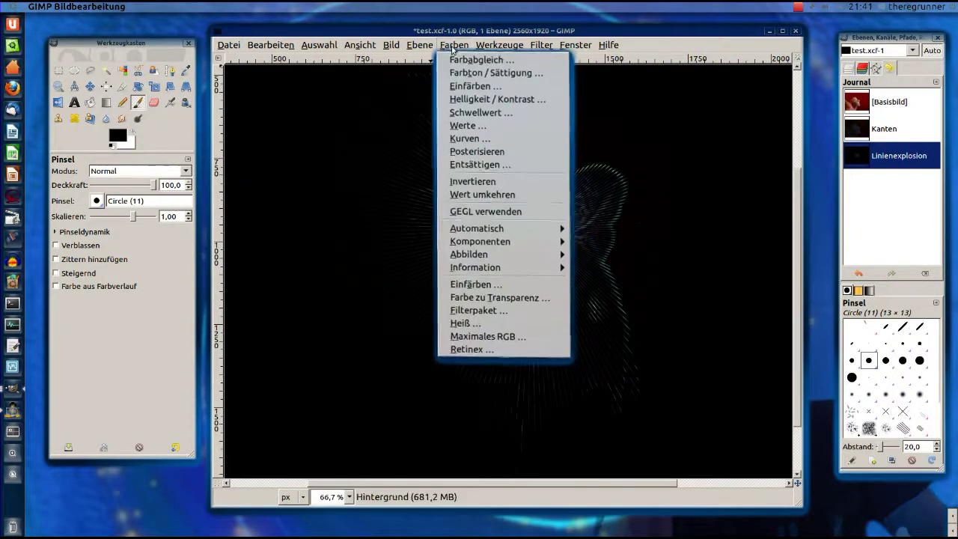
pyautogui.click(490, 99)
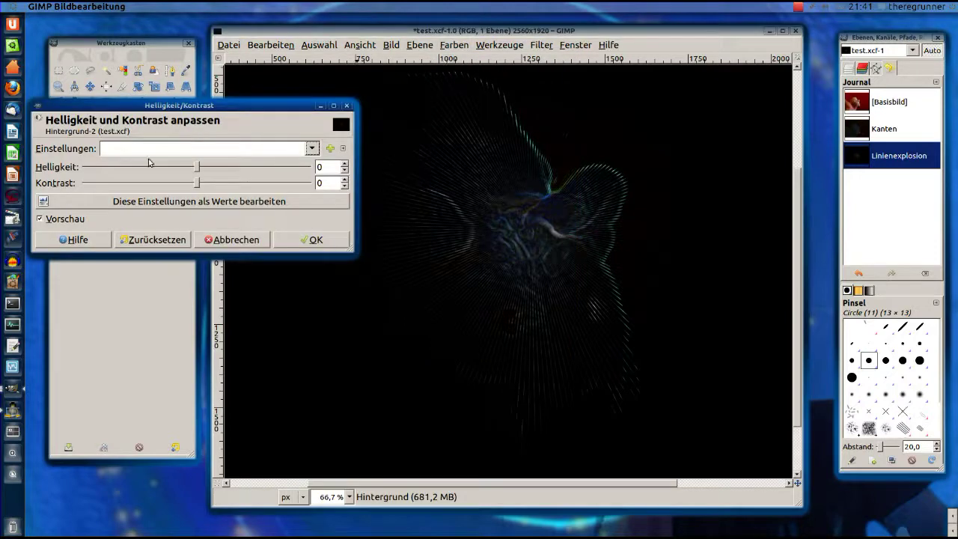
pyautogui.moveTo(197, 168)
pyautogui.mouseDown()
pyautogui.moveTo(217, 171)
pyautogui.moveTo(198, 164)
pyautogui.moveTo(219, 183)
pyautogui.moveTo(190, 183)
pyautogui.moveTo(201, 182)
pyautogui.mouseUp()
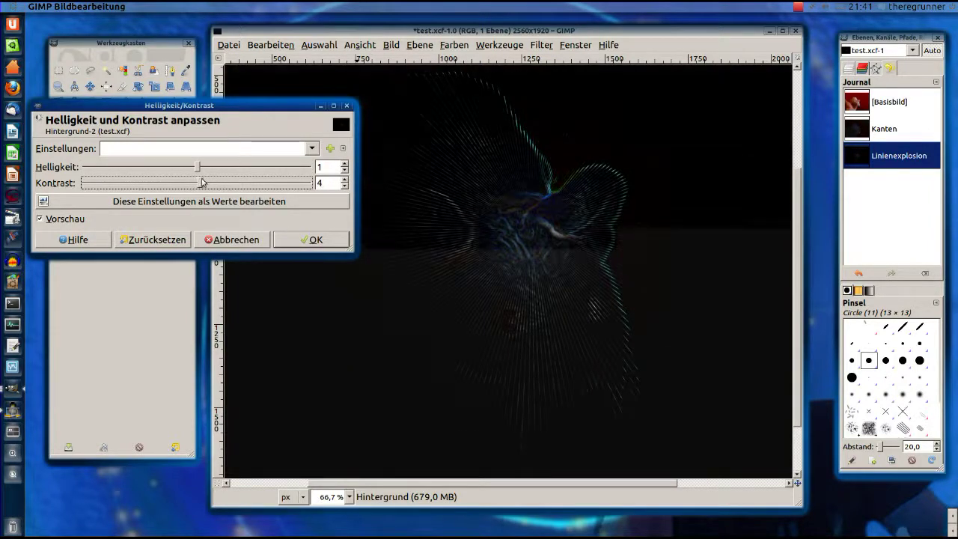
pyautogui.click(302, 240)
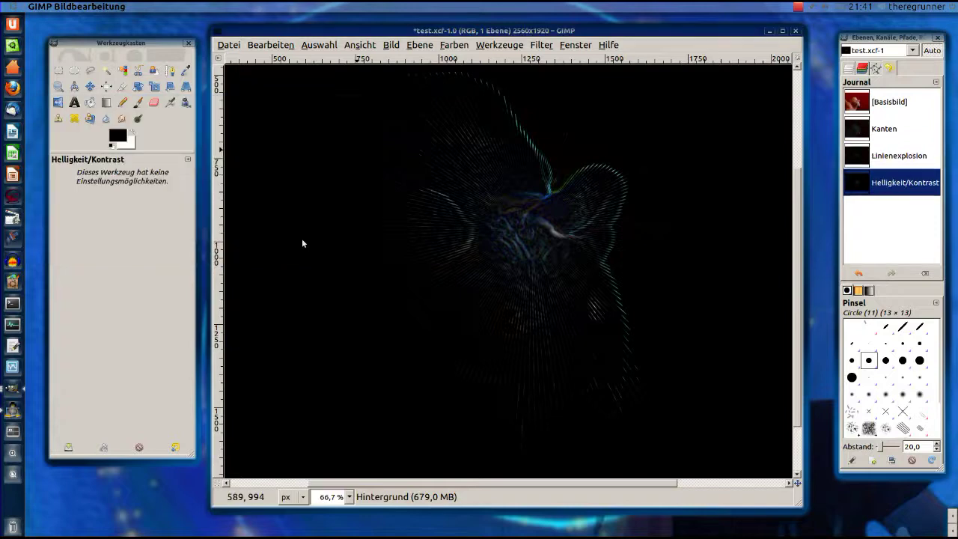
pyautogui.click(452, 45)
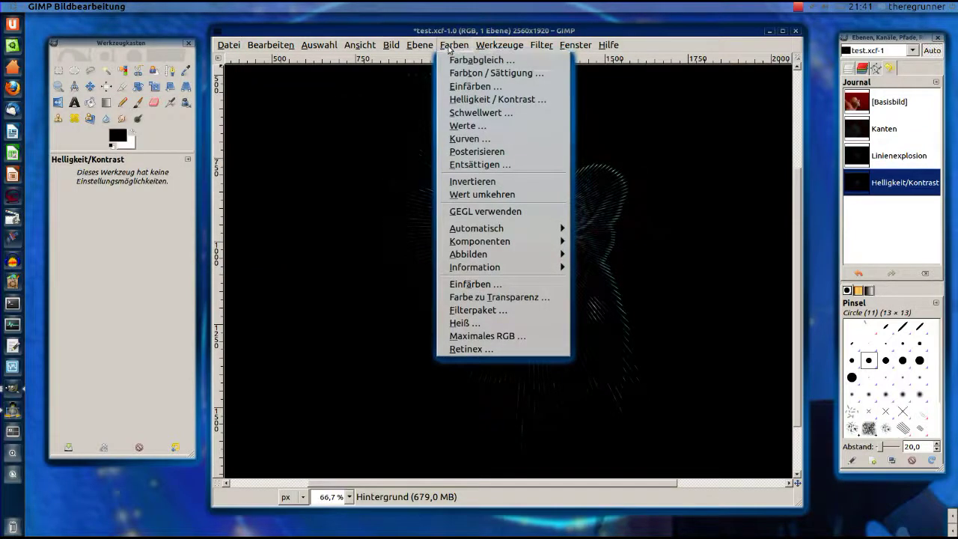
# - Colorize the drawing green with hue 138, saturation 100 and lightness -1
pyautogui.click(477, 87)
pyautogui.moveTo(486, 83); pyautogui.dragTo(183, 291)
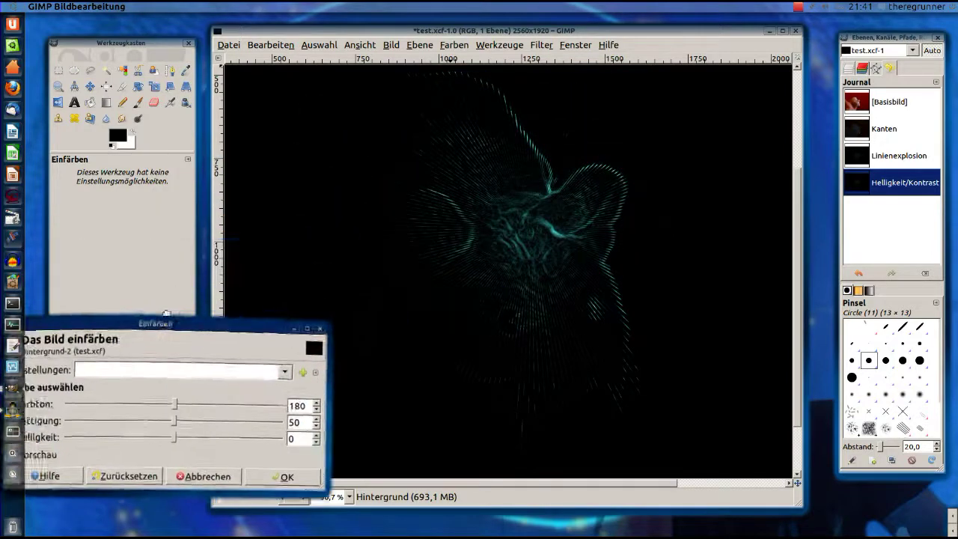
pyautogui.moveTo(207, 374); pyautogui.dragTo(256, 370)
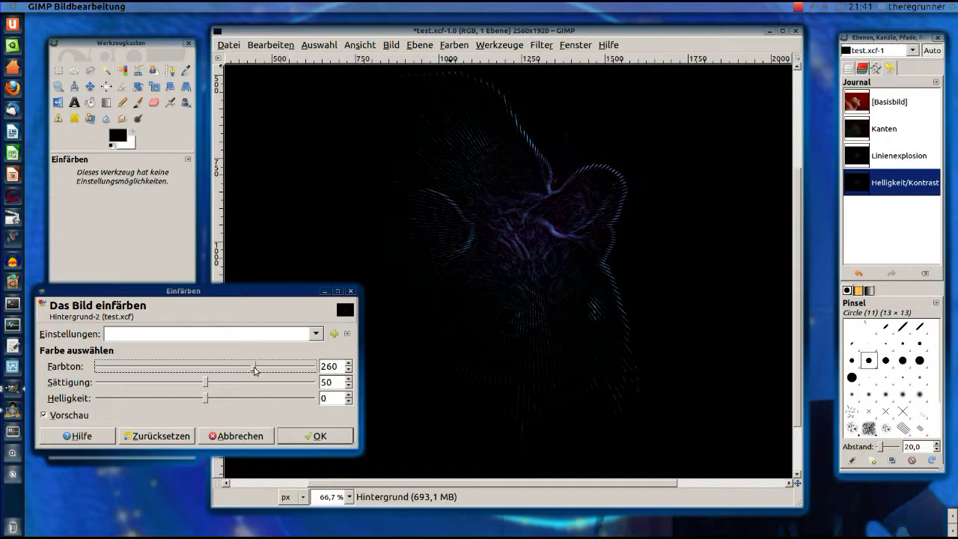
pyautogui.moveTo(254, 370)
pyautogui.mouseDown()
pyautogui.moveTo(118, 373)
pyautogui.moveTo(176, 369)
pyautogui.mouseUp()
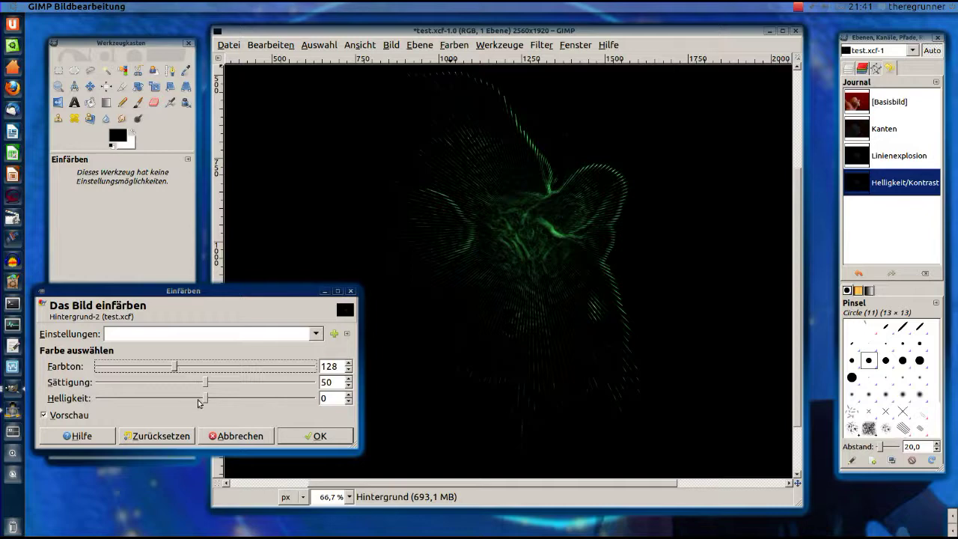
pyautogui.moveTo(200, 402); pyautogui.dragTo(233, 400)
pyautogui.moveTo(227, 400)
pyautogui.mouseDown()
pyautogui.moveTo(204, 394)
pyautogui.moveTo(224, 384)
pyautogui.moveTo(317, 385)
pyautogui.mouseUp()
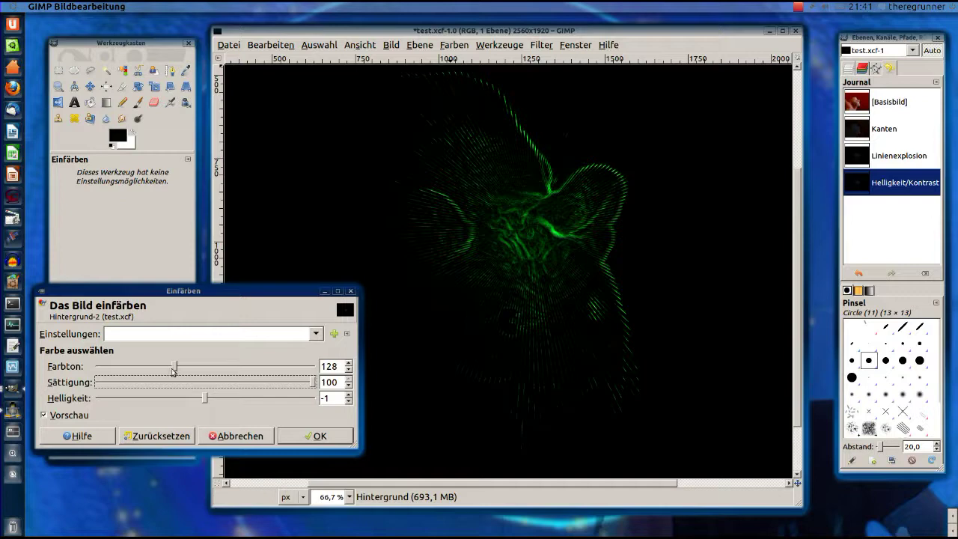
pyautogui.moveTo(176, 367); pyautogui.dragTo(182, 366)
pyautogui.click(302, 439)
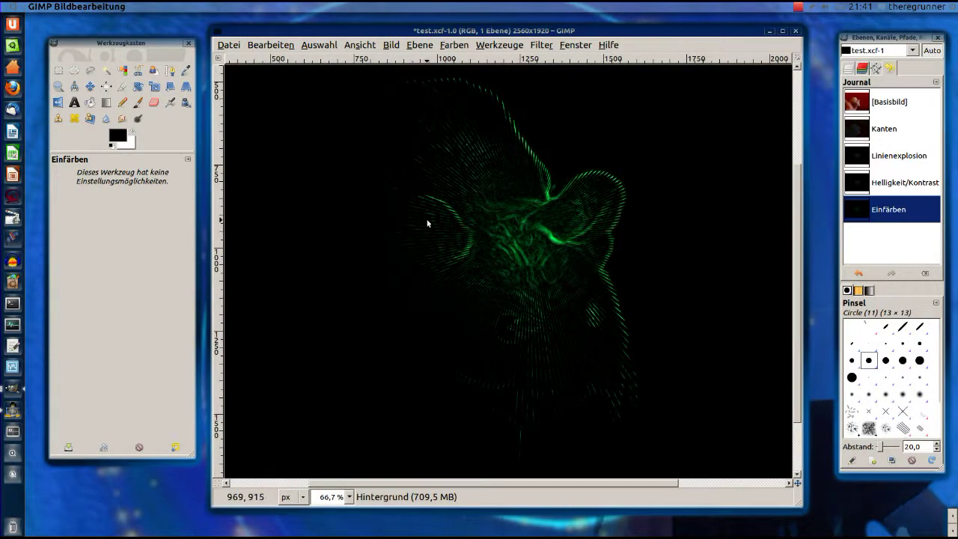
pyautogui.moveTo(554, 31)
pyautogui.mouseDown()
pyautogui.moveTo(546, 30)
pyautogui.moveTo(555, 31)
pyautogui.mouseUp()
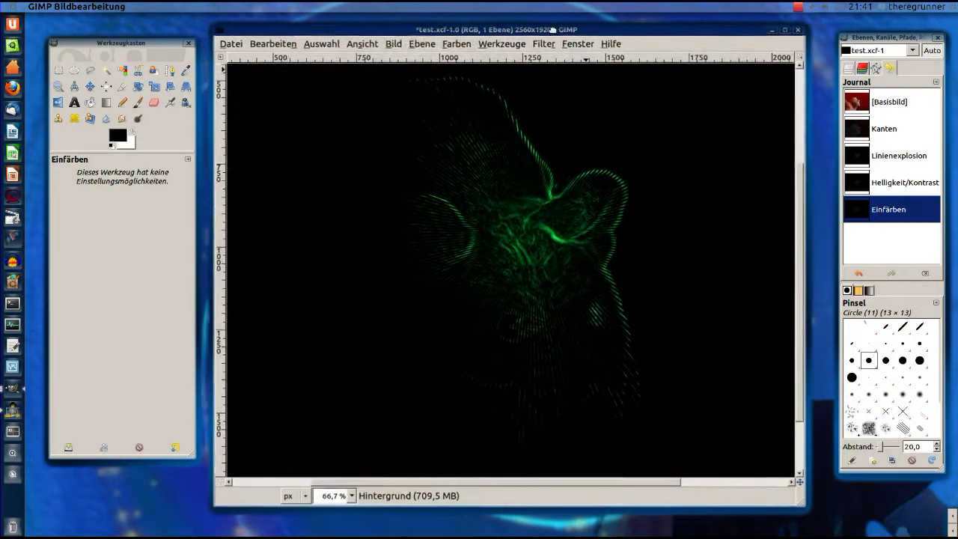
pyautogui.click(539, 45)
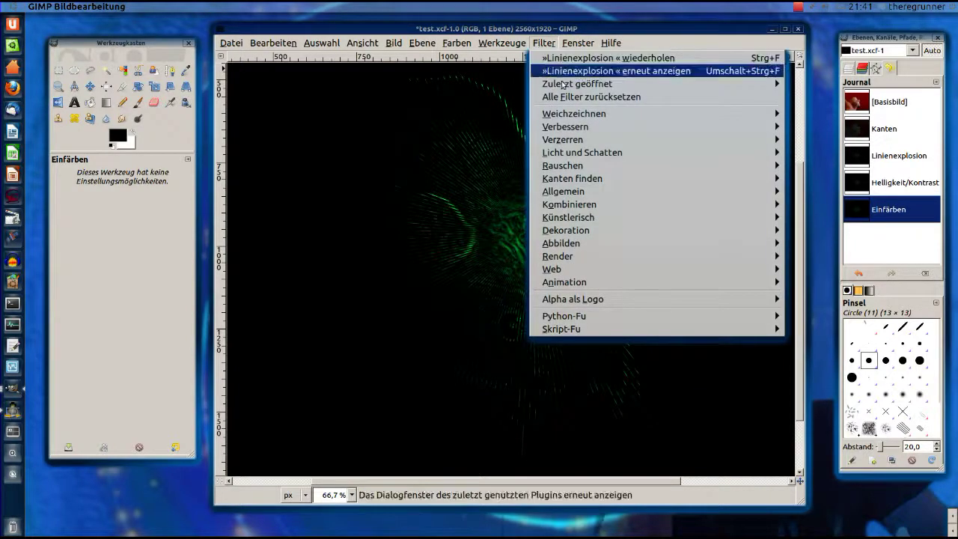
pyautogui.moveTo(573, 179)
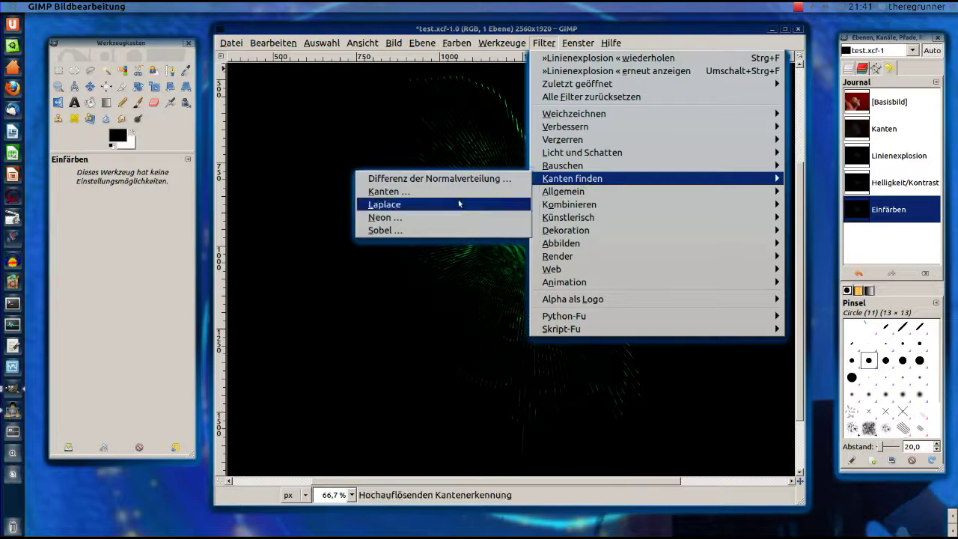
# - Apply the Neon edge filter with its radius lowered to 3.16
pyautogui.click(451, 217)
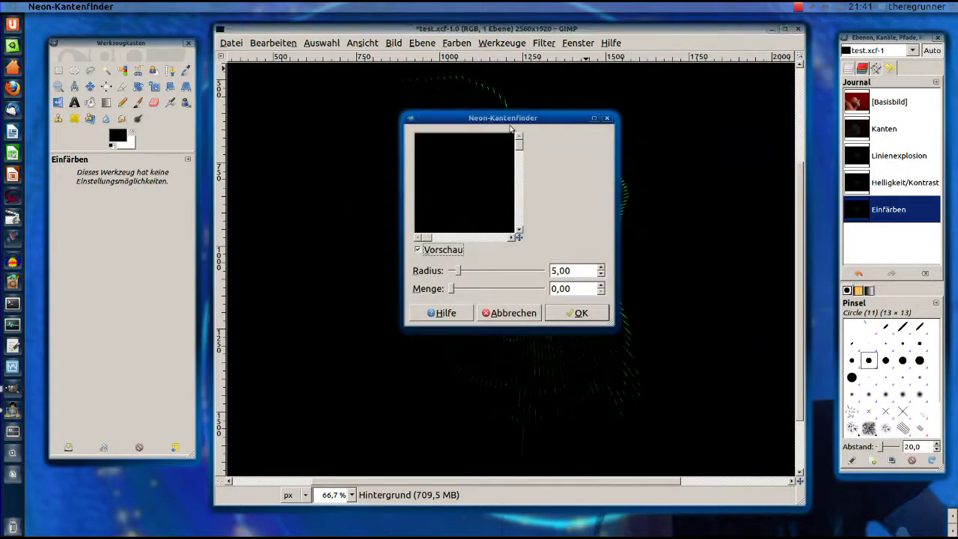
pyautogui.moveTo(510, 120); pyautogui.dragTo(264, 172)
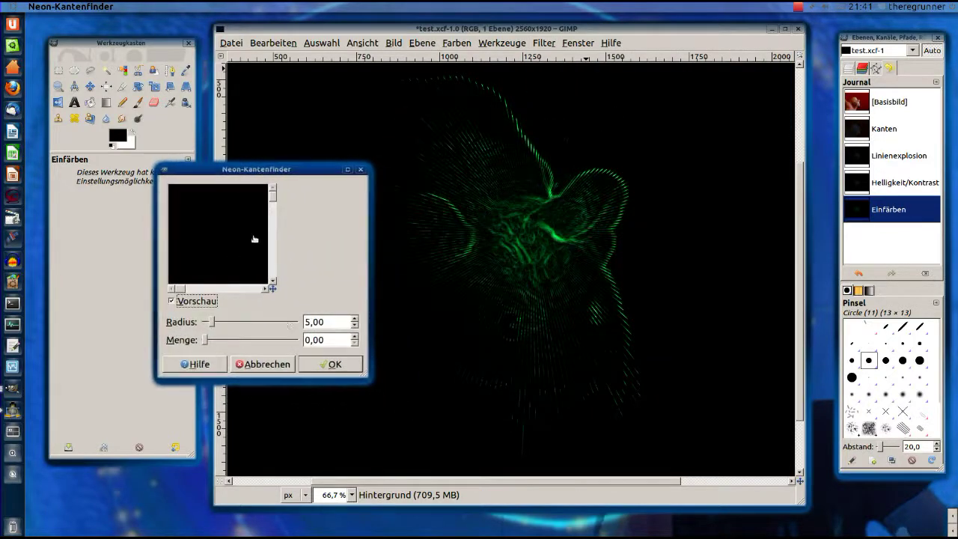
pyautogui.moveTo(214, 326); pyautogui.dragTo(211, 327)
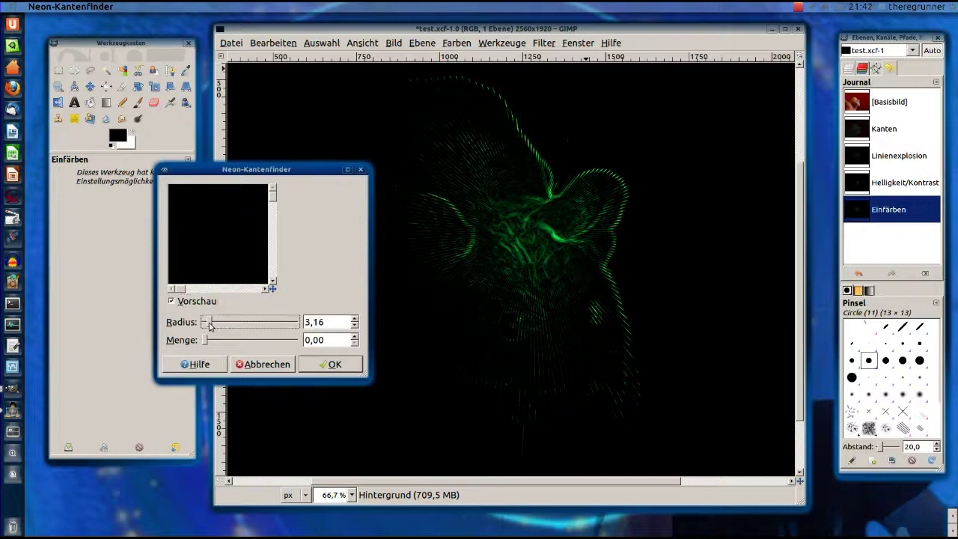
pyautogui.click(335, 365)
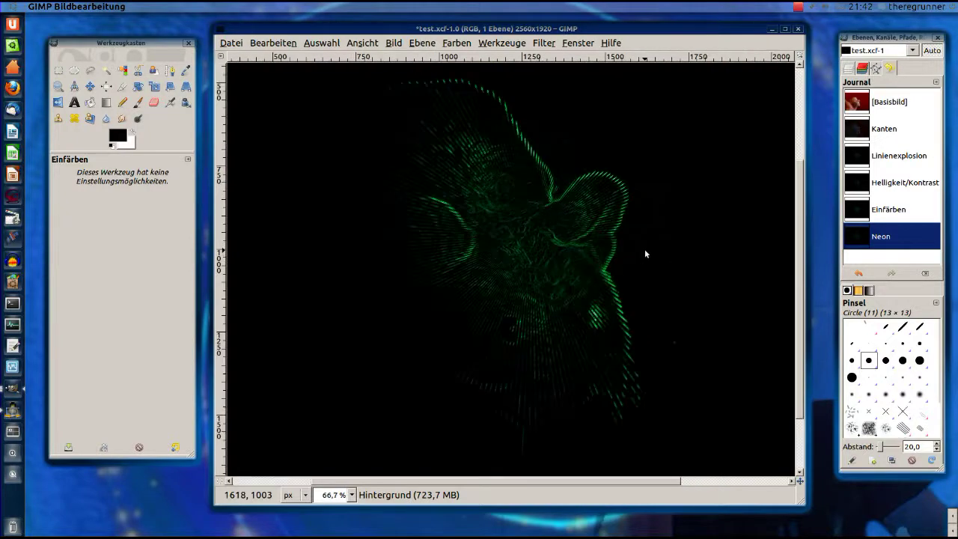
pyautogui.click(531, 46)
pyautogui.moveTo(582, 153)
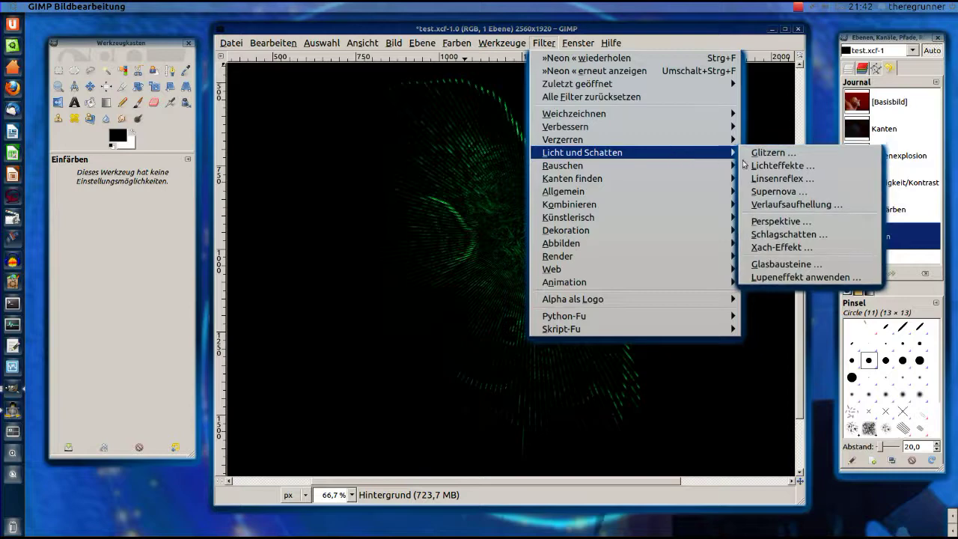
pyautogui.click(783, 178)
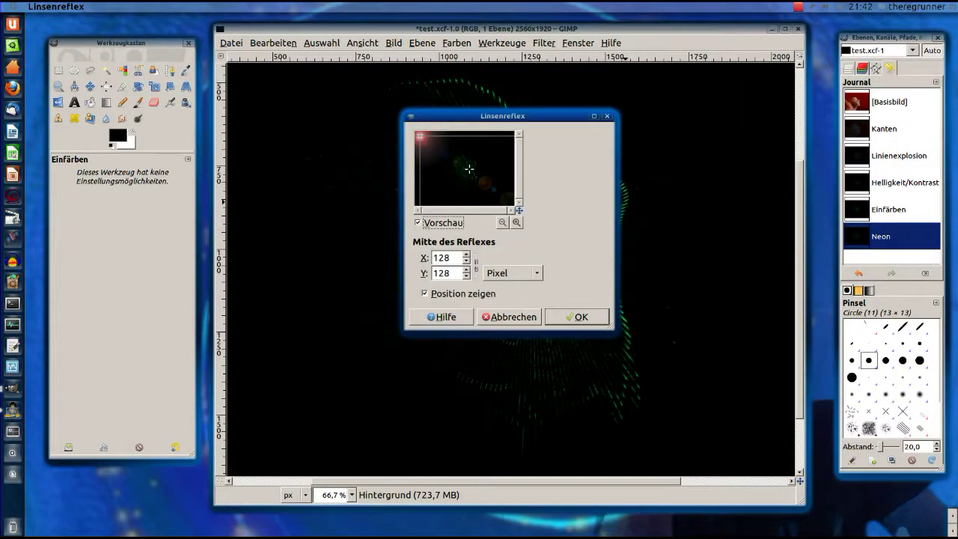
pyautogui.moveTo(433, 192); pyautogui.dragTo(427, 193)
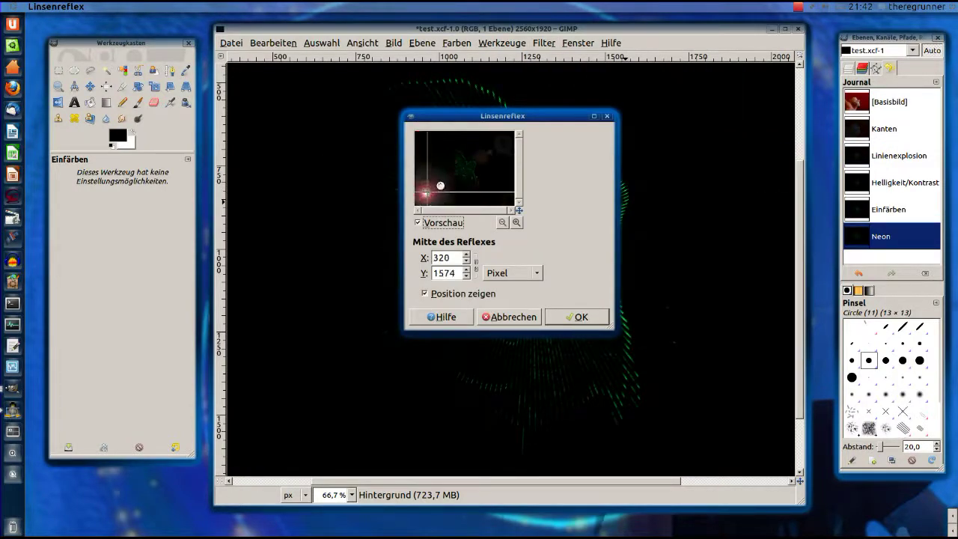
pyautogui.click(575, 317)
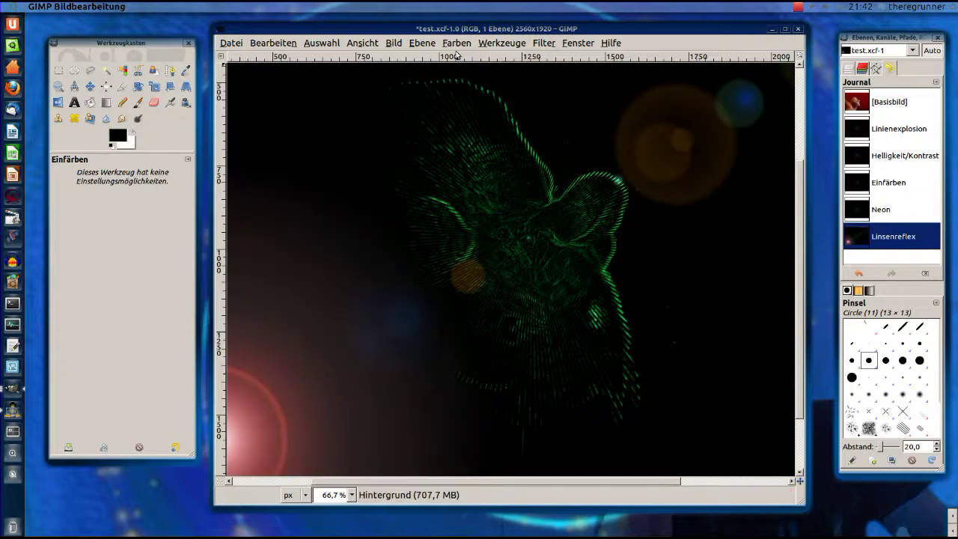
pyautogui.moveTo(455, 54); pyautogui.dragTo(461, 55)
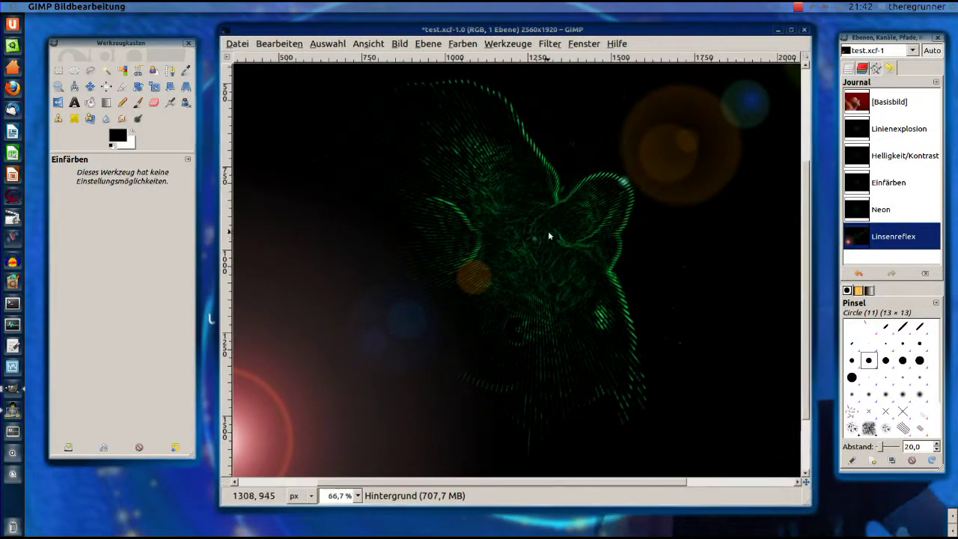
pyautogui.scroll(-1, 549, 238)
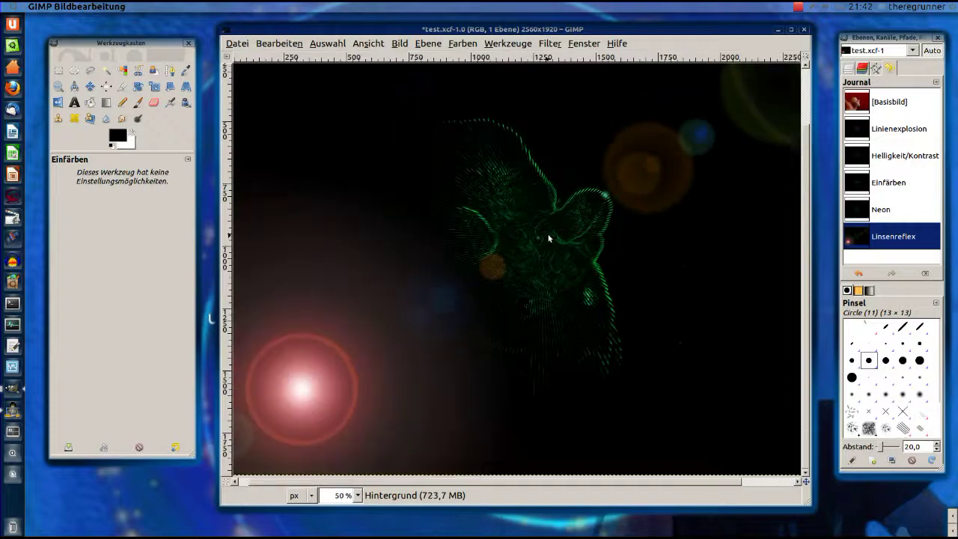
pyautogui.scroll(-1, 549, 238)
pyautogui.scroll(1, 548, 232)
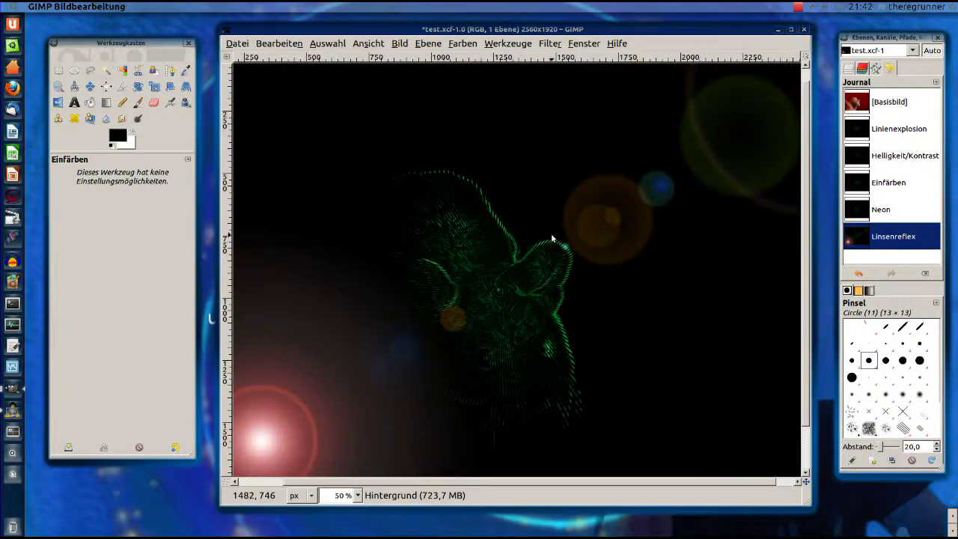
pyautogui.scroll(-2, 509, 303)
pyautogui.scroll(1, 508, 303)
pyautogui.scroll(1, 516, 299)
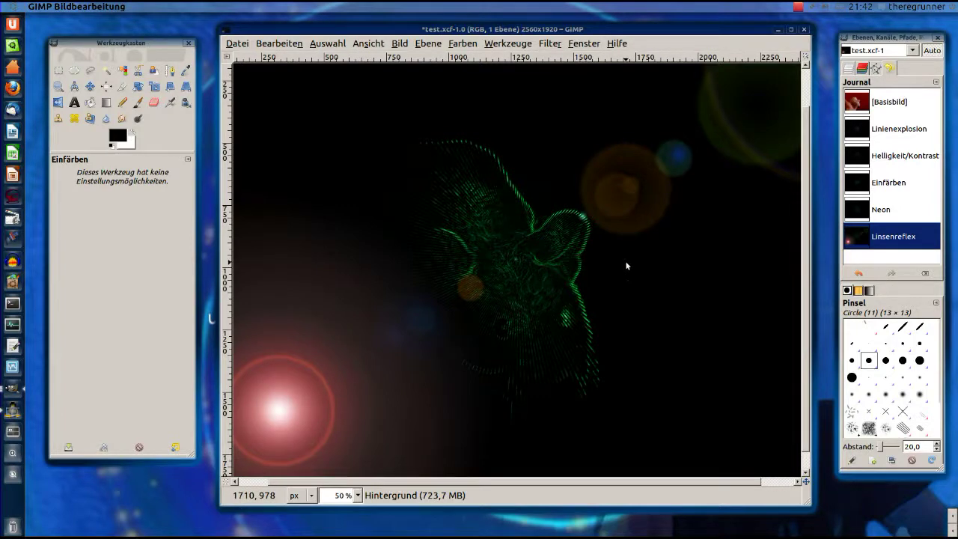
# - Apply Lichteffekte with the light source dragged to the lower right of the preview
pyautogui.click(547, 46)
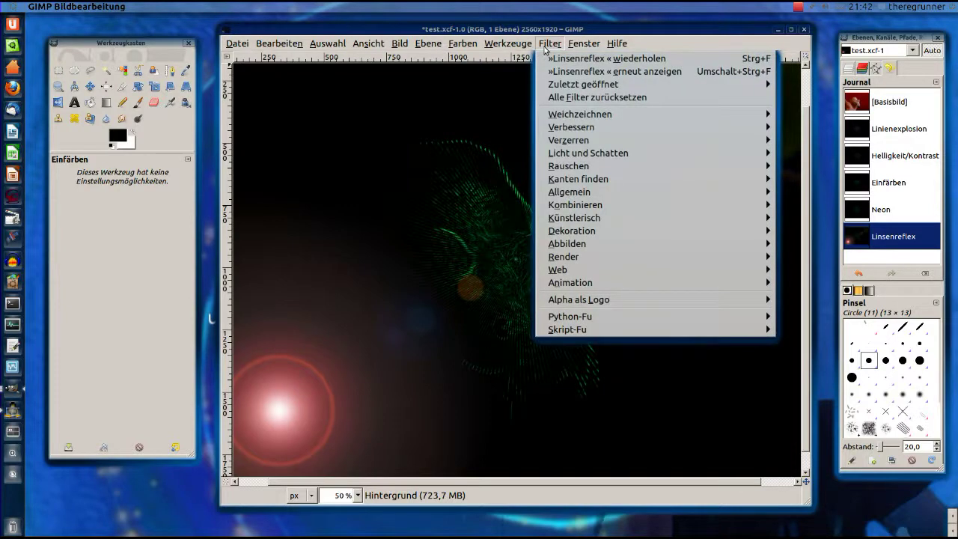
pyautogui.click(534, 33)
pyautogui.moveTo(535, 33); pyautogui.dragTo(529, 32)
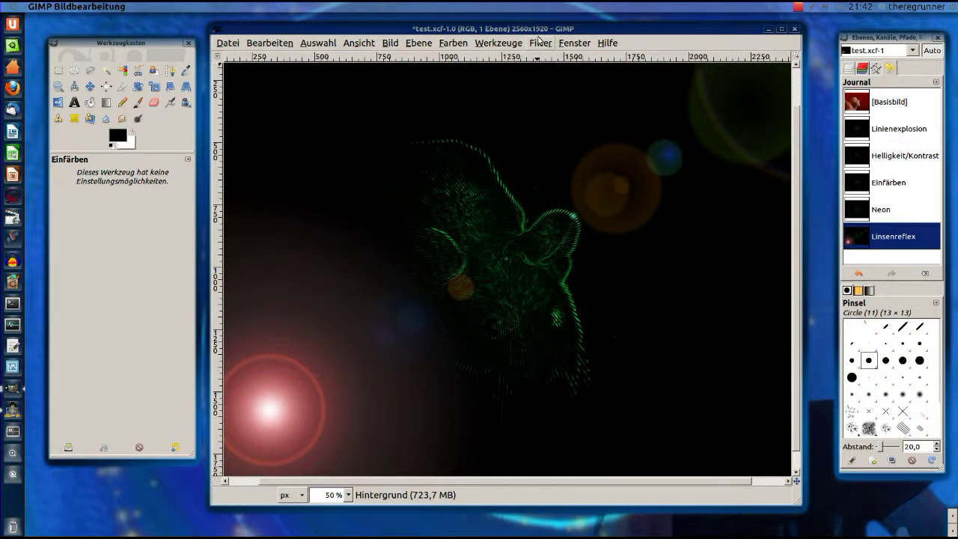
pyautogui.click(537, 46)
pyautogui.moveTo(579, 152)
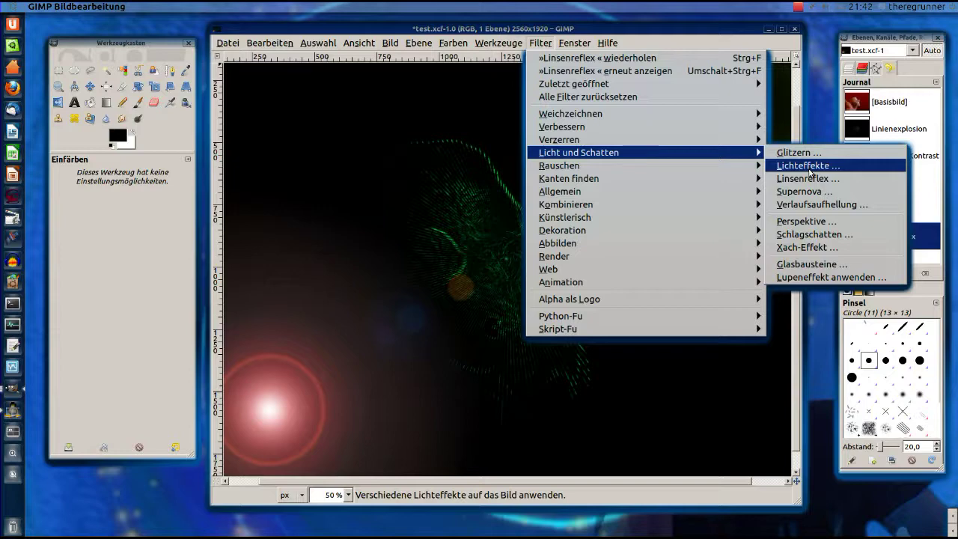
pyautogui.click(811, 166)
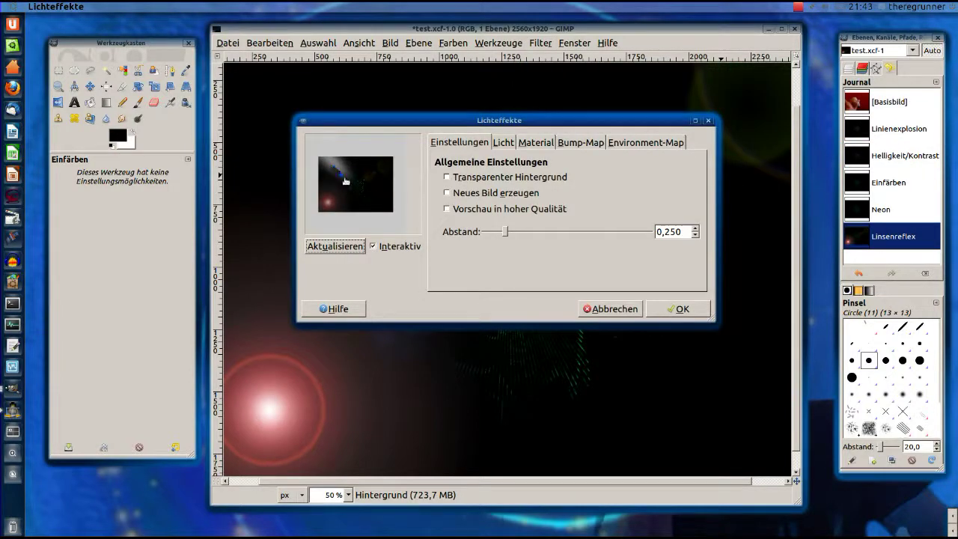
pyautogui.moveTo(345, 180); pyautogui.dragTo(376, 203)
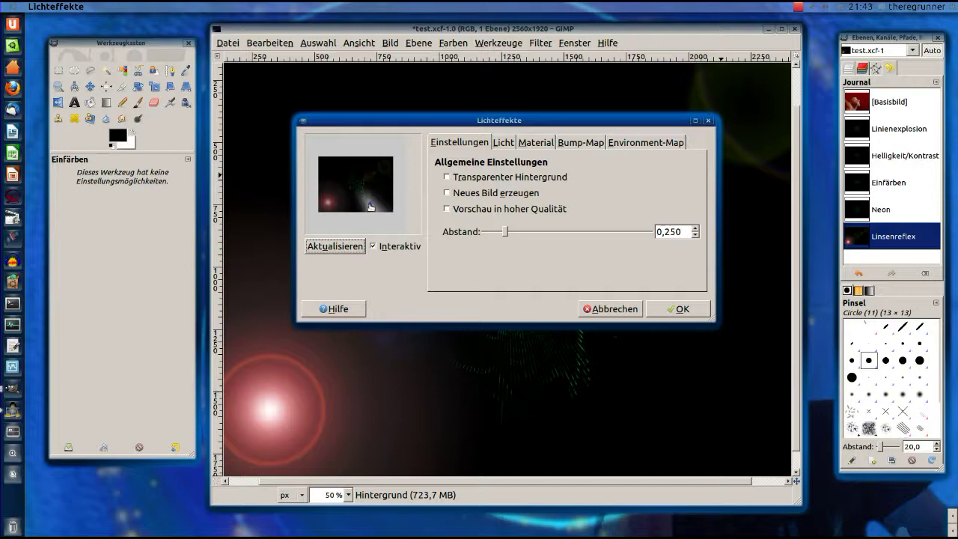
pyautogui.moveTo(374, 203); pyautogui.dragTo(372, 203)
pyautogui.click(677, 309)
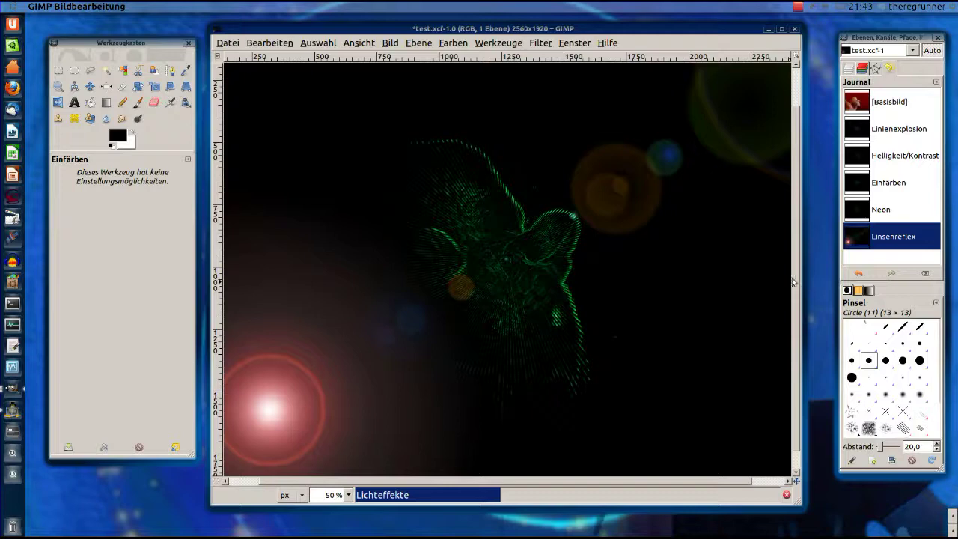
# - Scroll over the lit image to inspect the glow
pyautogui.scroll(-1, 792, 304)
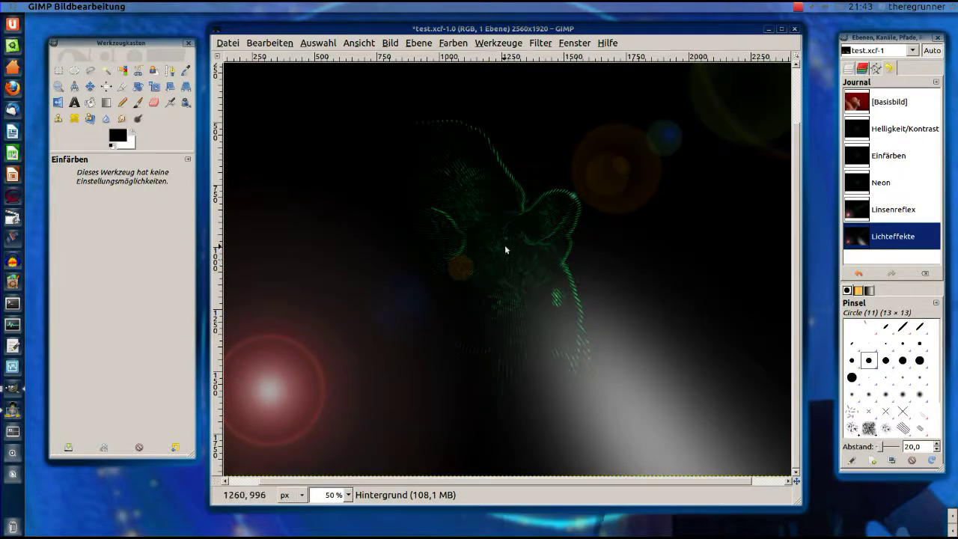
pyautogui.keyDown('ctrl'); pyautogui.scroll(-2, 526, 238); pyautogui.keyUp('ctrl')
pyautogui.keyDown('ctrl'); pyautogui.scroll(2, 552, 315); pyautogui.keyUp('ctrl')
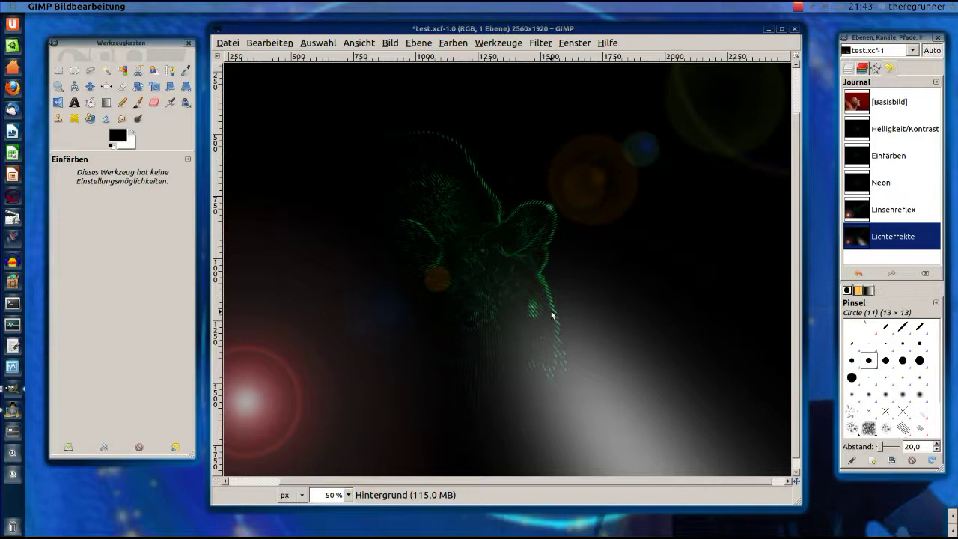
pyautogui.keyDown('ctrl'); pyautogui.scroll(-2, 552, 315); pyautogui.keyUp('ctrl')
pyautogui.keyDown('ctrl'); pyautogui.scroll(2, 540, 342); pyautogui.keyUp('ctrl')
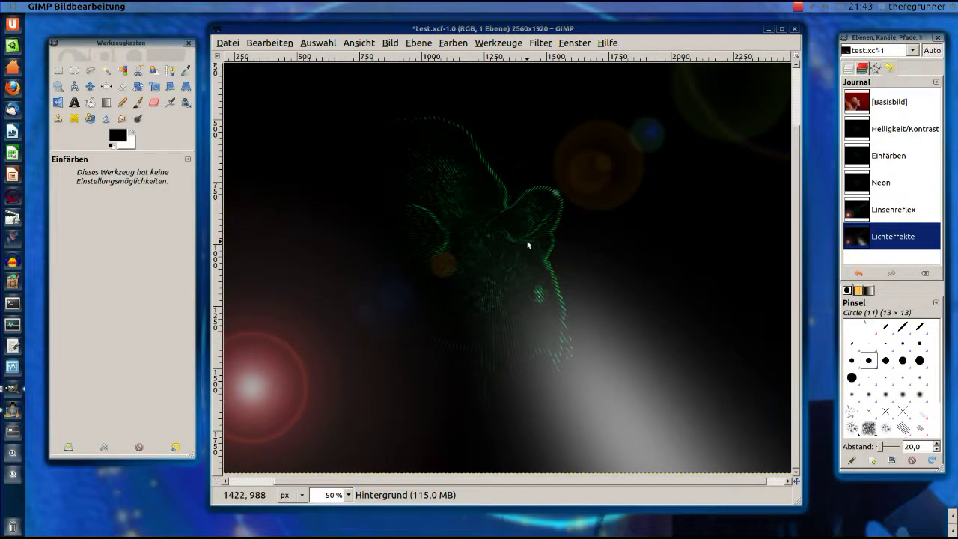
pyautogui.keyDown('ctrl'); pyautogui.scroll(-2, 525, 247); pyautogui.keyUp('ctrl')
pyautogui.keyDown('ctrl'); pyautogui.scroll(1, 532, 269); pyautogui.keyUp('ctrl')
pyautogui.keyDown('ctrl'); pyautogui.scroll(1, 540, 288); pyautogui.keyUp('ctrl')
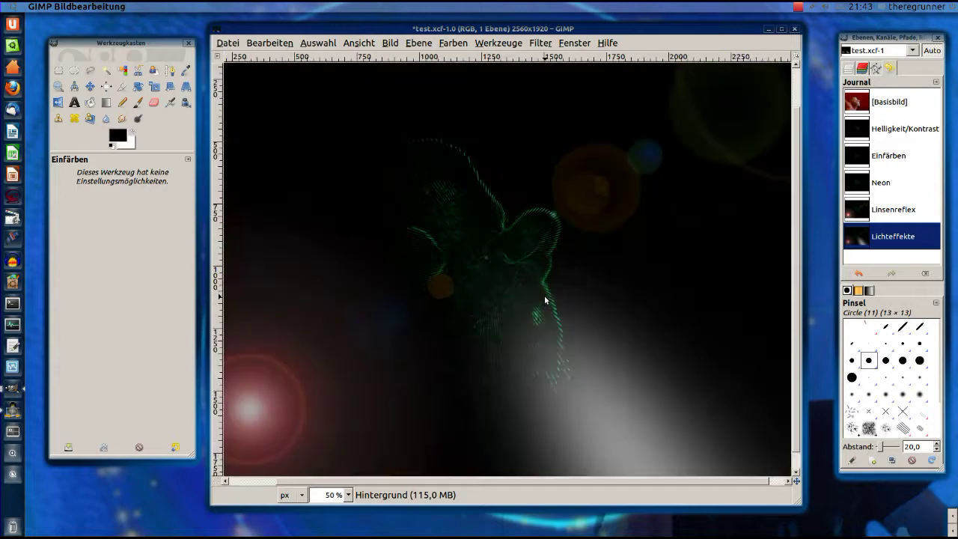
# - Create a transparent layer named 2222 above Hintergrund and show it in the Ebenen tab
pyautogui.click(418, 43)
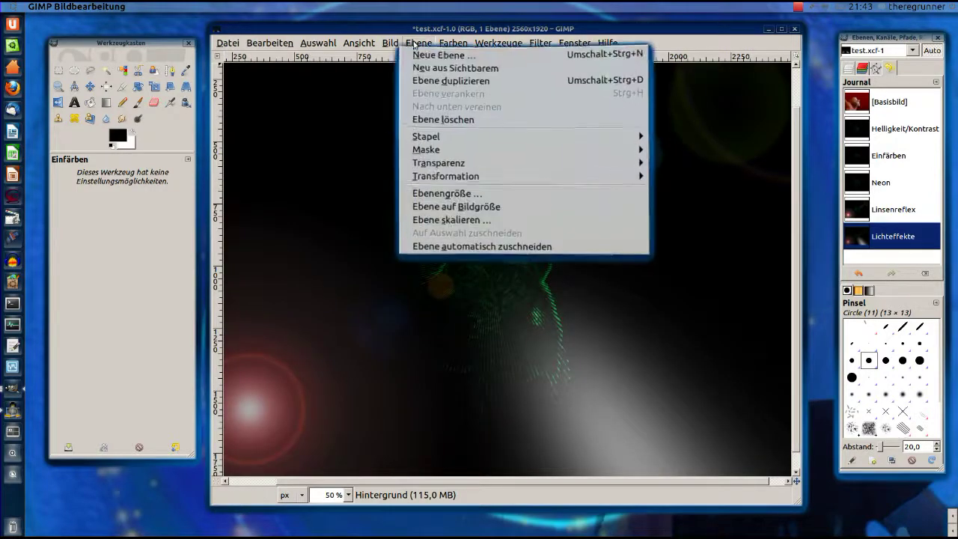
pyautogui.click(427, 56)
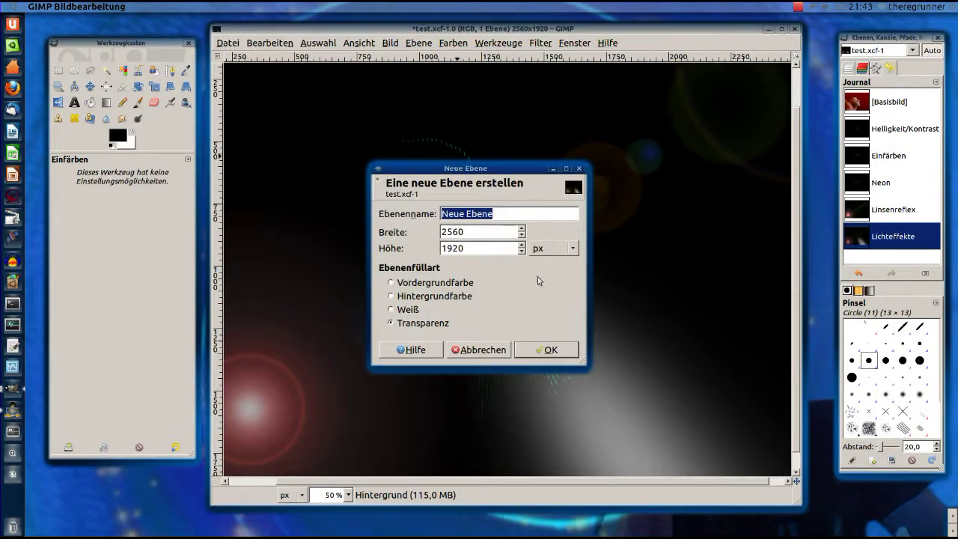
pyautogui.write('2222')
pyautogui.click(550, 352)
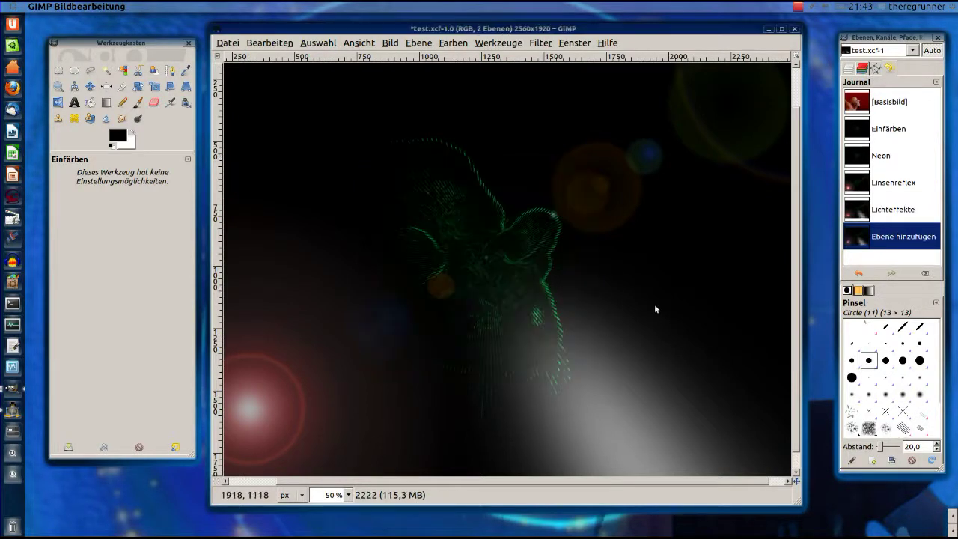
pyautogui.click(851, 70)
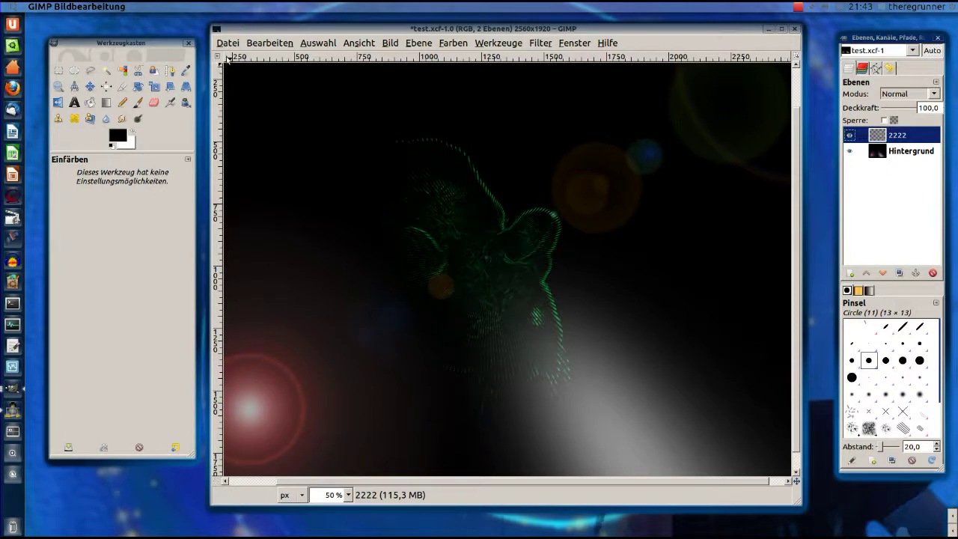
pyautogui.moveTo(164, 42)
pyautogui.mouseDown()
pyautogui.moveTo(150, 65)
pyautogui.moveTo(159, 46)
pyautogui.moveTo(148, 241)
pyautogui.moveTo(152, 65)
pyautogui.mouseUp()
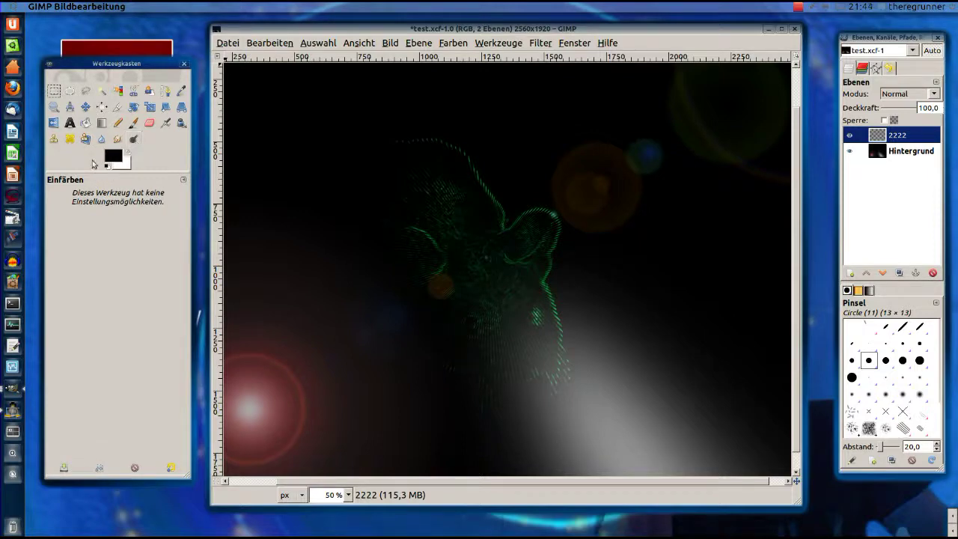
# - Select the airbrush (Sprühpistole) and raise its scale to 10,00
pyautogui.click(166, 122)
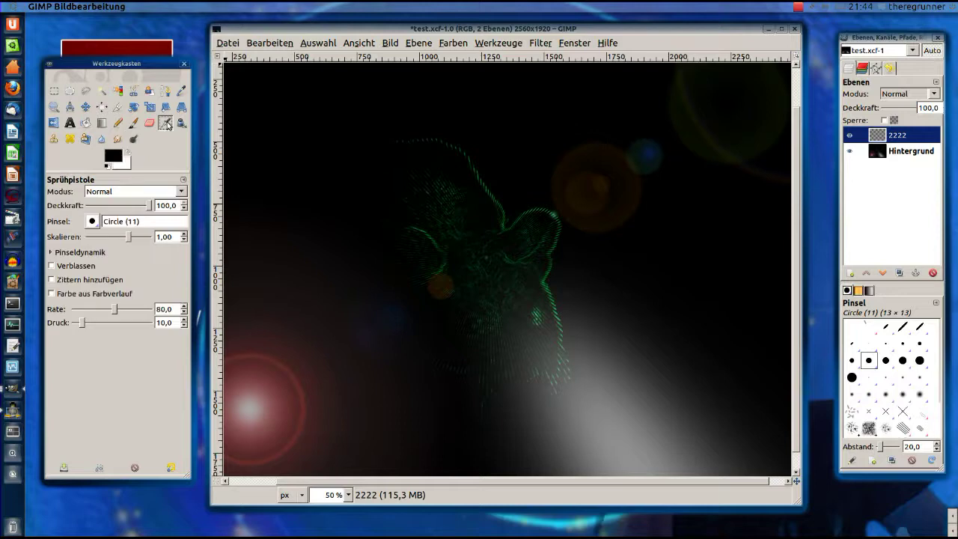
pyautogui.moveTo(128, 239); pyautogui.dragTo(140, 238)
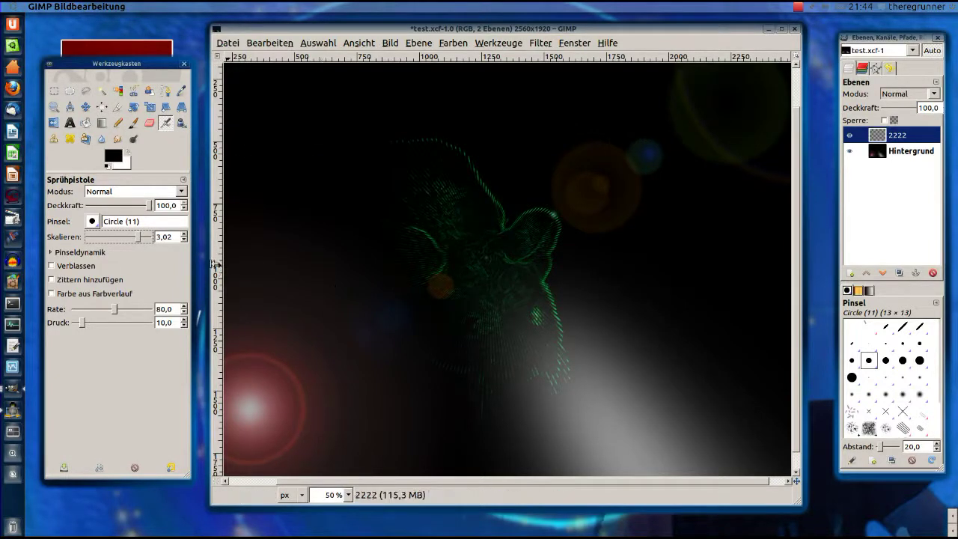
pyautogui.moveTo(136, 241); pyautogui.dragTo(142, 238)
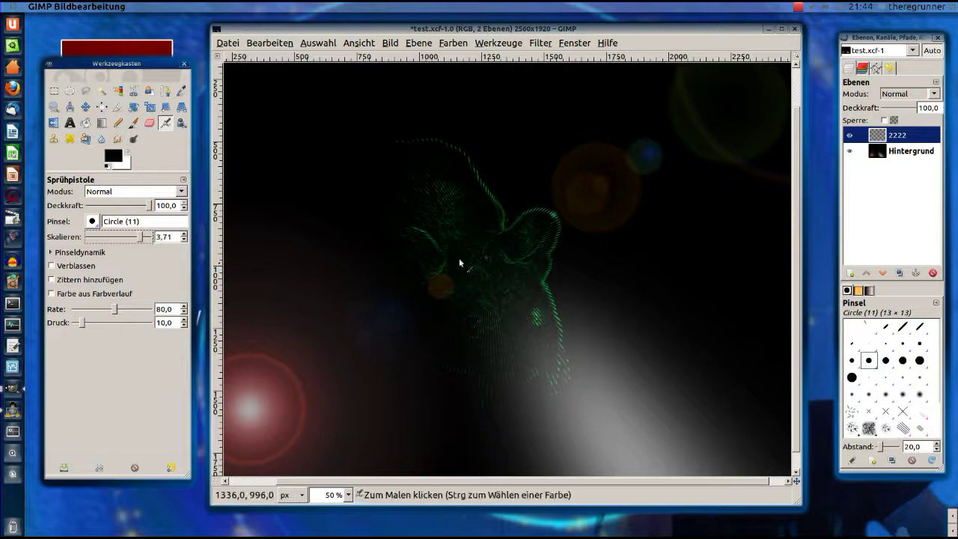
pyautogui.moveTo(139, 241); pyautogui.dragTo(172, 238)
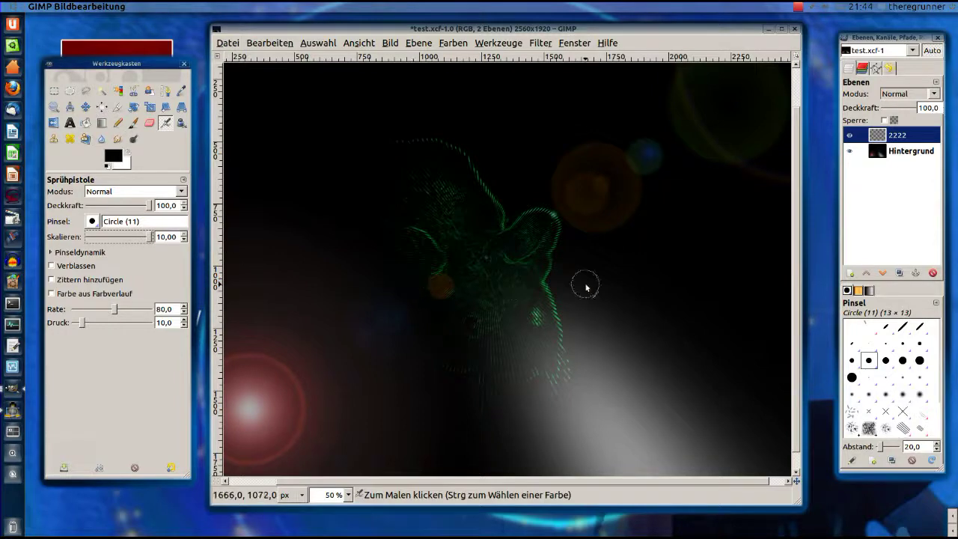
# - Spray dark strokes over the grey glow along the mouse's lower-right edge
pyautogui.moveTo(622, 385); pyautogui.dragTo(652, 344)
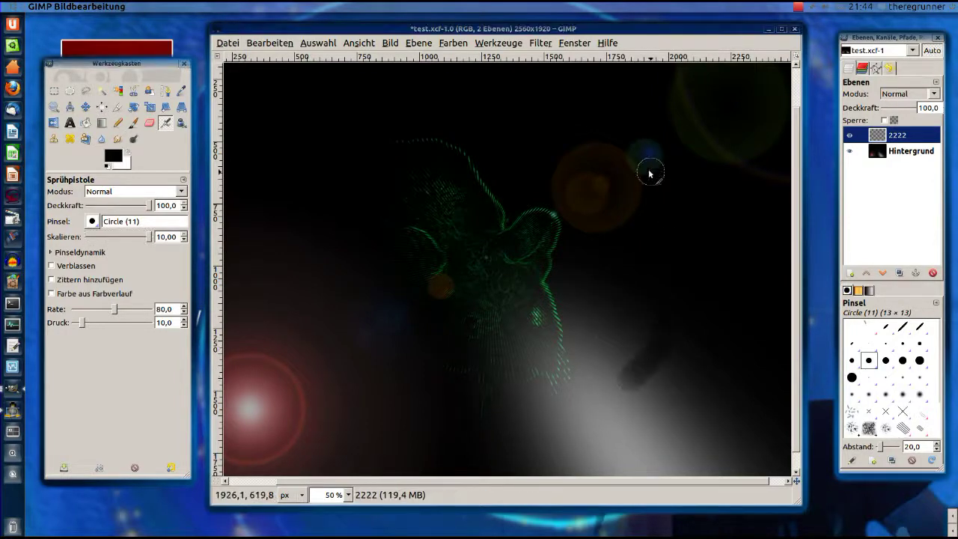
pyautogui.moveTo(588, 292); pyautogui.dragTo(550, 375)
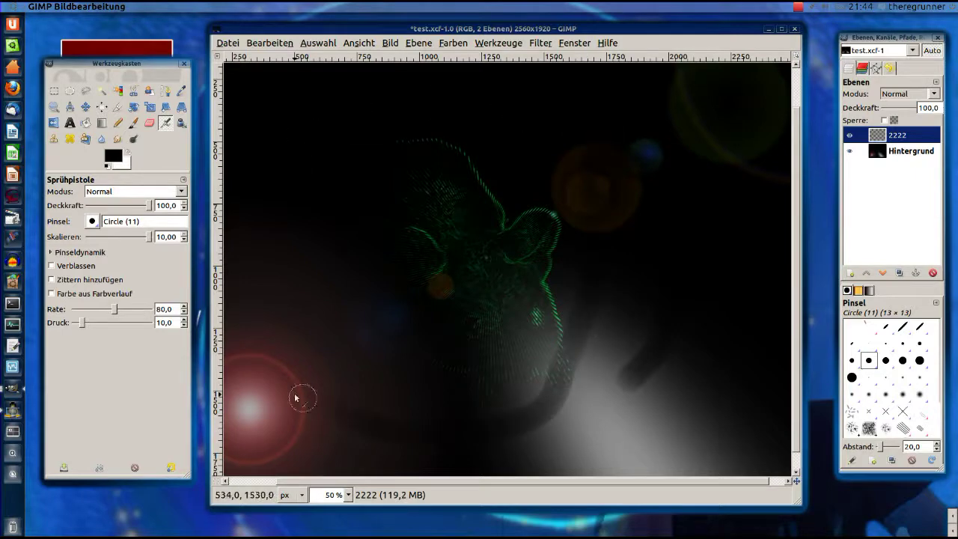
pyautogui.moveTo(588, 345); pyautogui.dragTo(533, 372)
pyautogui.moveTo(622, 349); pyautogui.dragTo(551, 398)
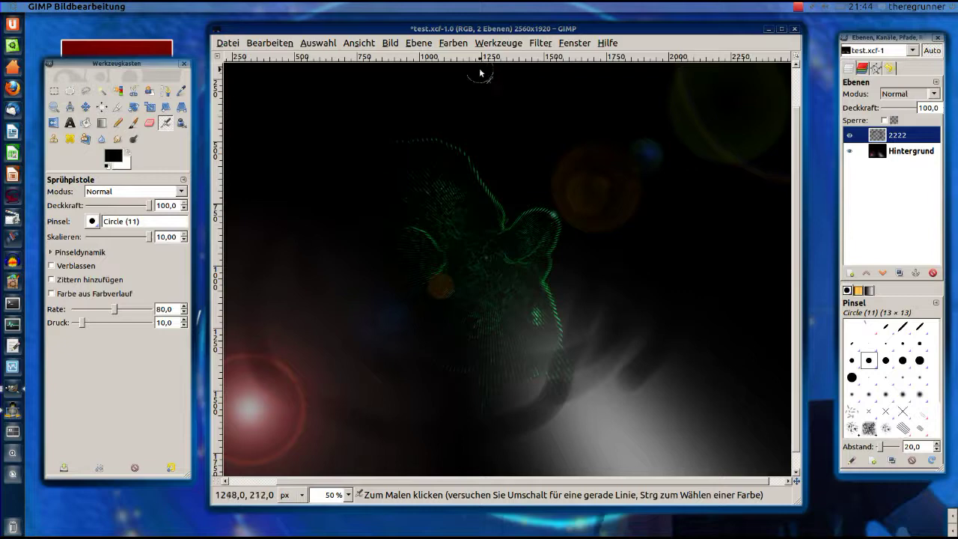
pyautogui.click(539, 42)
pyautogui.moveTo(644, 217)
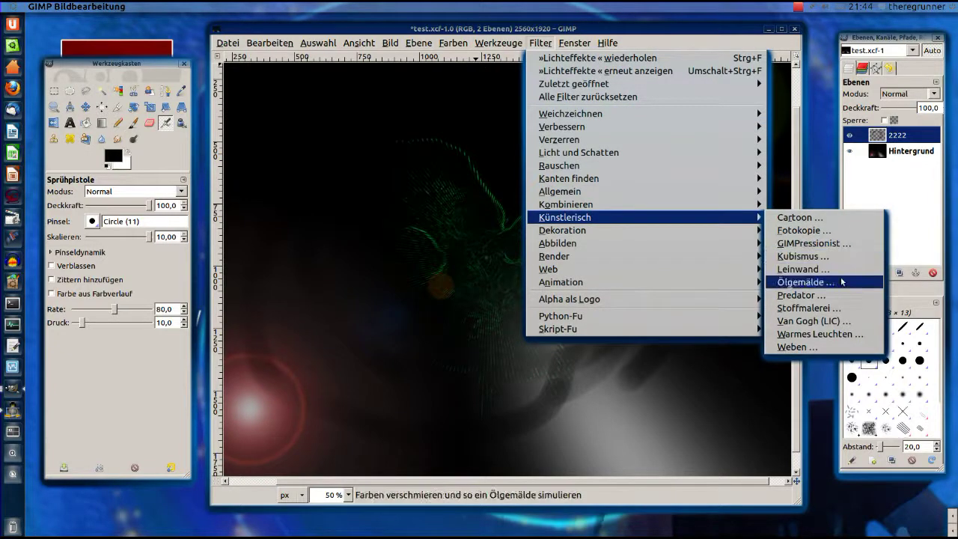
# - Apply Kubismus to layer 2222 with tile size 42,1 and tile saturation 4,0
pyautogui.click(820, 258)
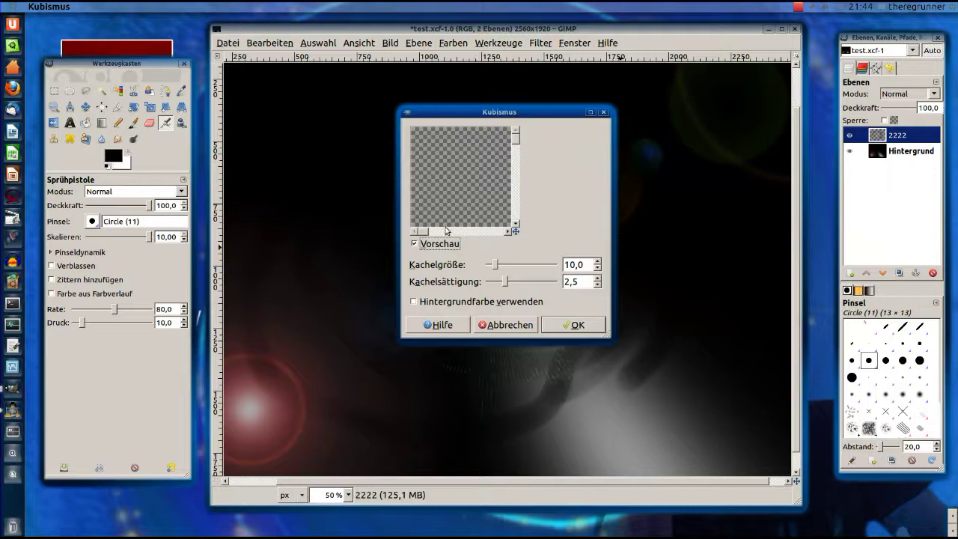
pyautogui.moveTo(429, 234); pyautogui.dragTo(495, 234)
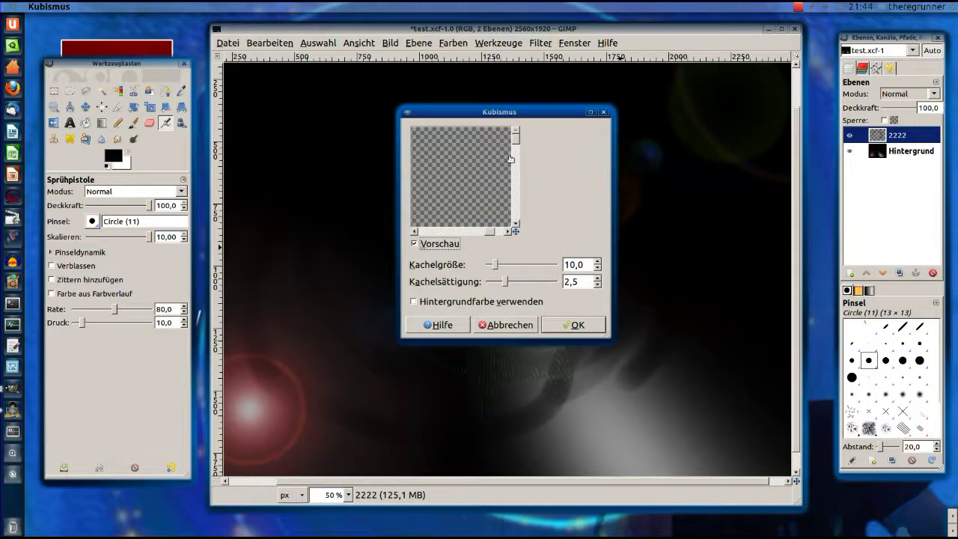
pyautogui.moveTo(515, 143); pyautogui.dragTo(515, 175)
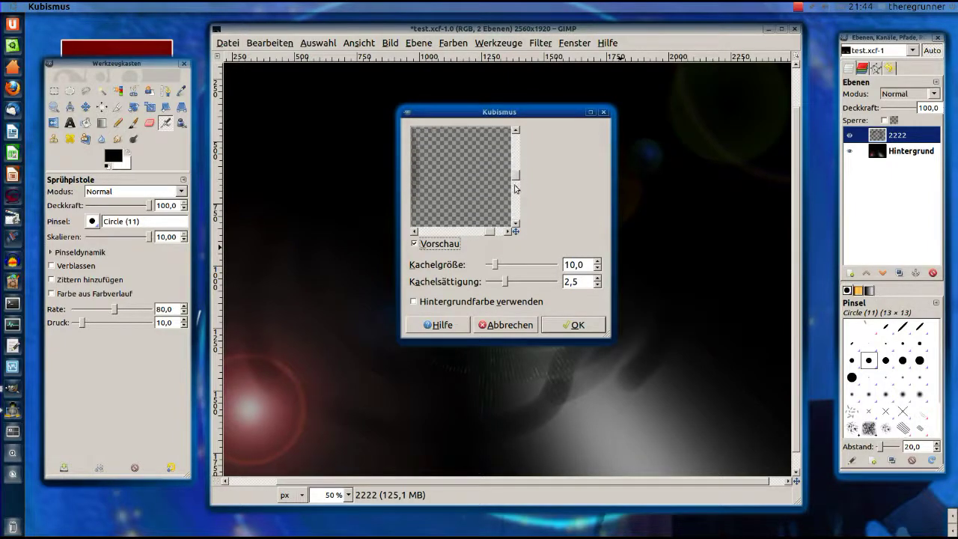
pyautogui.moveTo(490, 234); pyautogui.dragTo(484, 233)
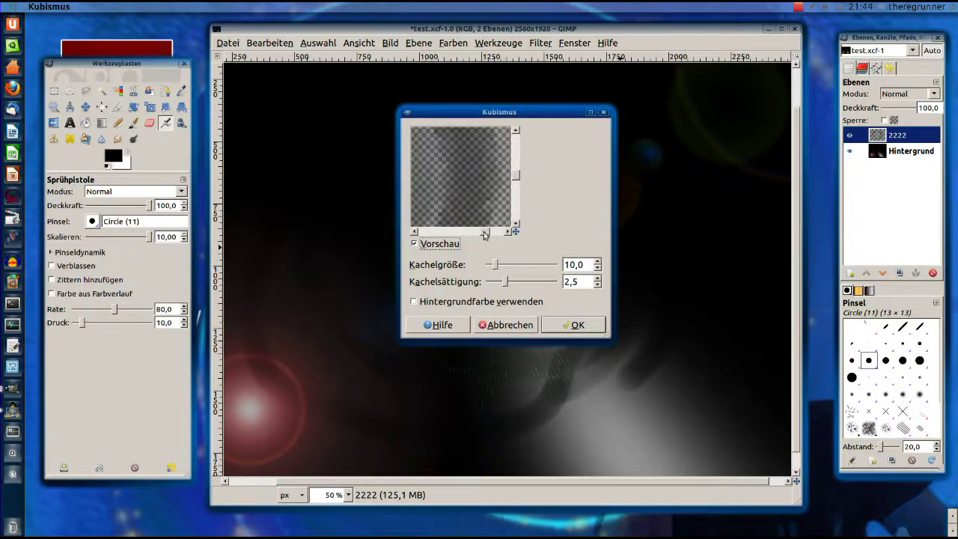
pyautogui.moveTo(496, 270); pyautogui.dragTo(520, 268)
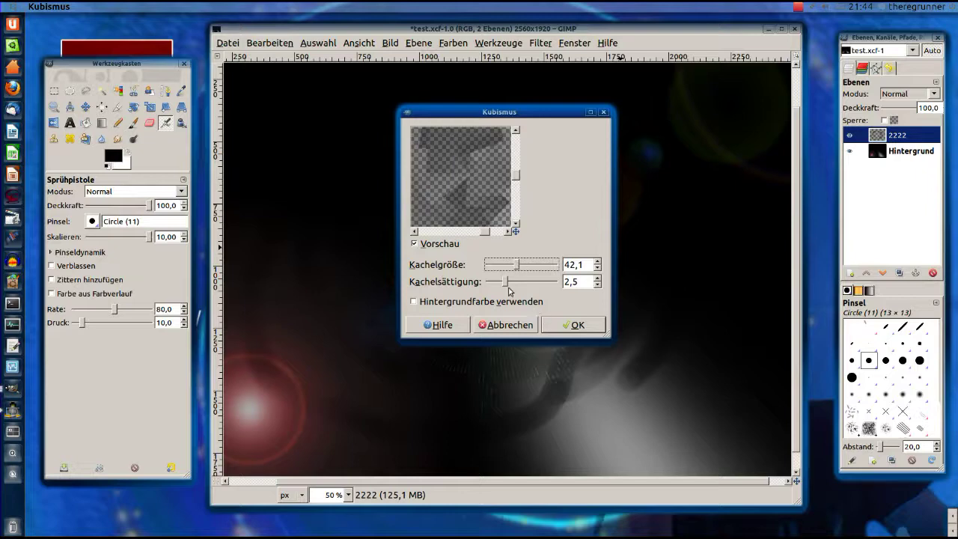
pyautogui.moveTo(509, 288)
pyautogui.mouseDown()
pyautogui.moveTo(525, 282)
pyautogui.moveTo(509, 282)
pyautogui.moveTo(518, 284)
pyautogui.mouseUp()
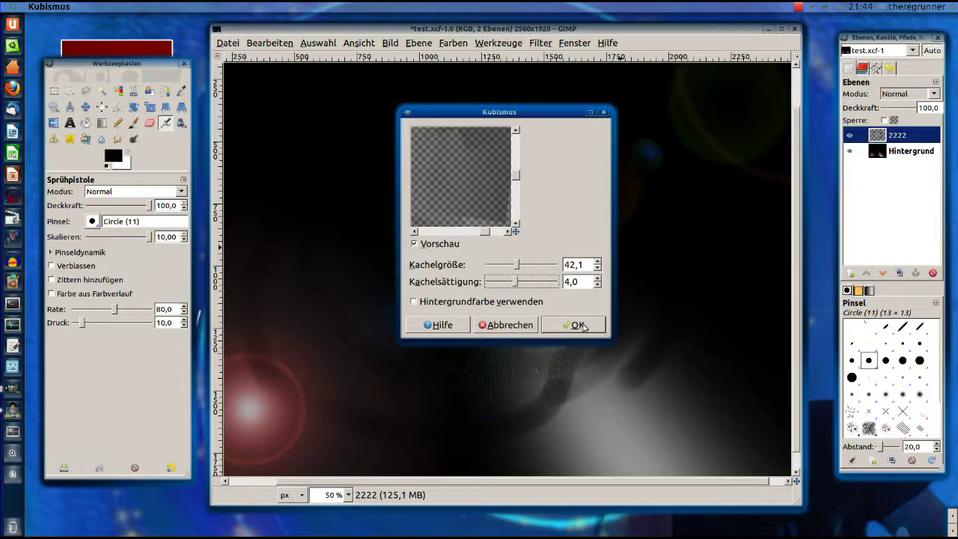
pyautogui.click(583, 326)
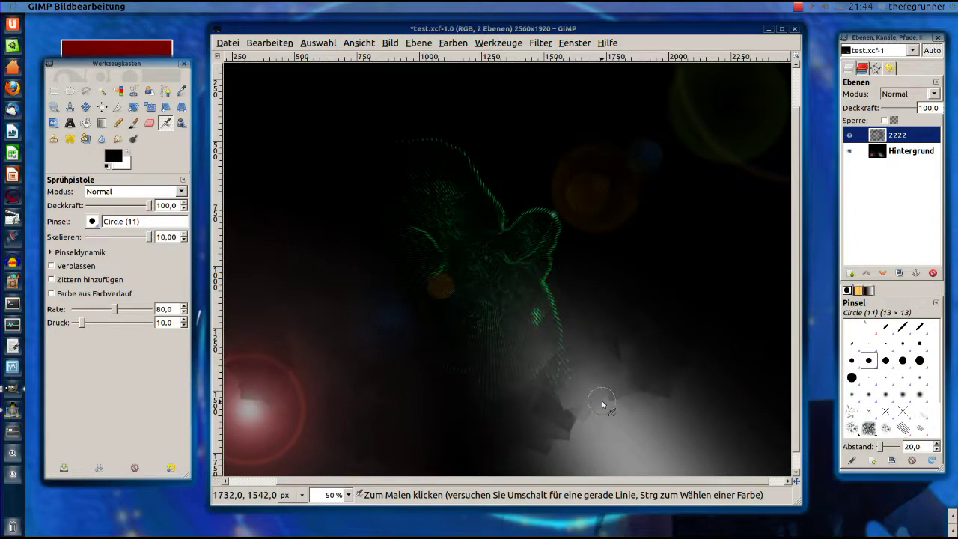
# - Zoom in and out to inspect the cubist tiles on layer 2222
pyautogui.keyDown('ctrl'); pyautogui.scroll(1, 625, 402); pyautogui.keyUp('ctrl')
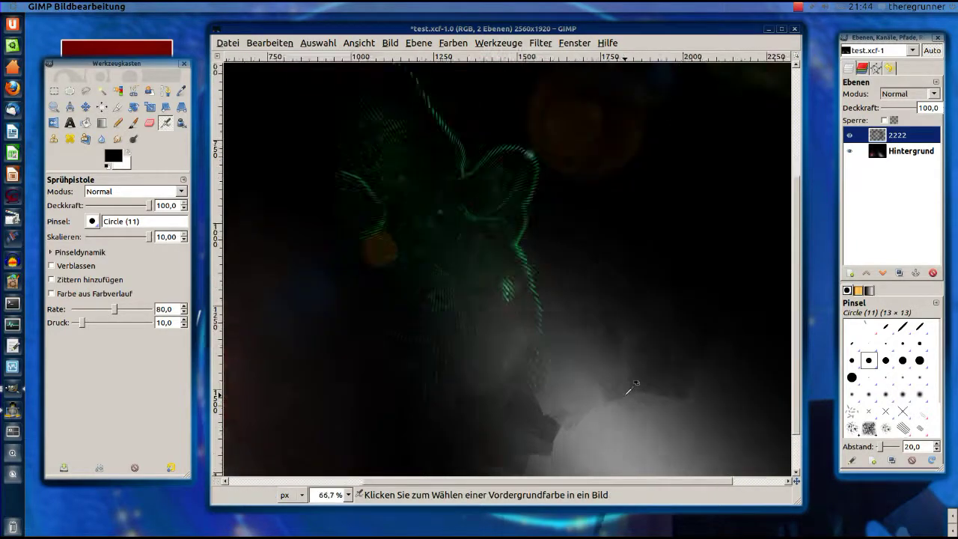
pyautogui.keyDown('ctrl'); pyautogui.scroll(3, 626, 390); pyautogui.keyUp('ctrl')
pyautogui.scroll(-3, 579, 276)
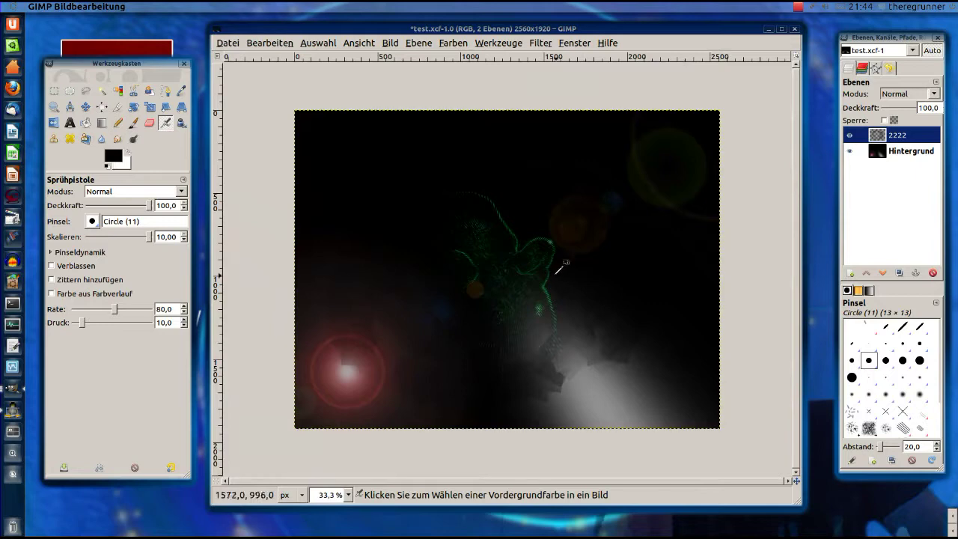
pyautogui.scroll(2, 560, 267)
pyautogui.scroll(-2, 582, 304)
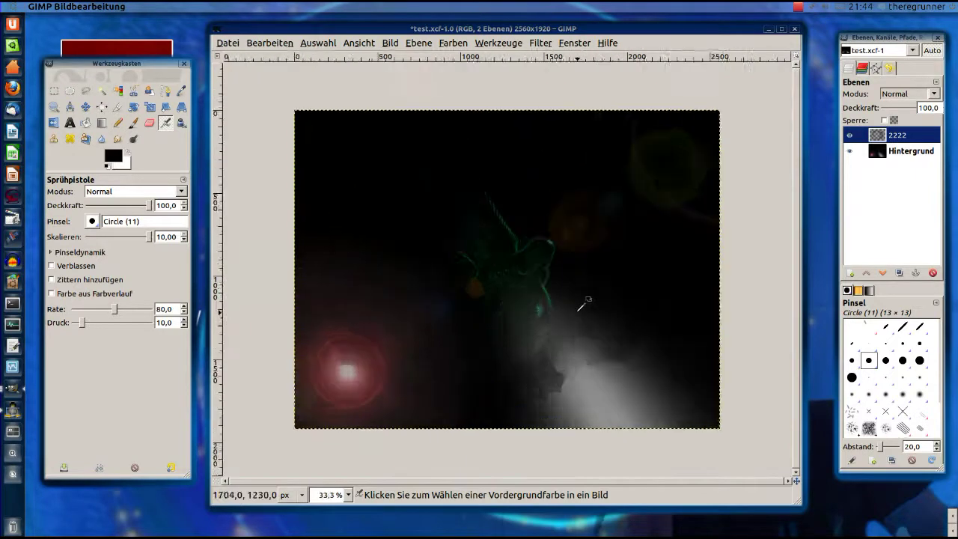
pyautogui.scroll(2, 577, 310)
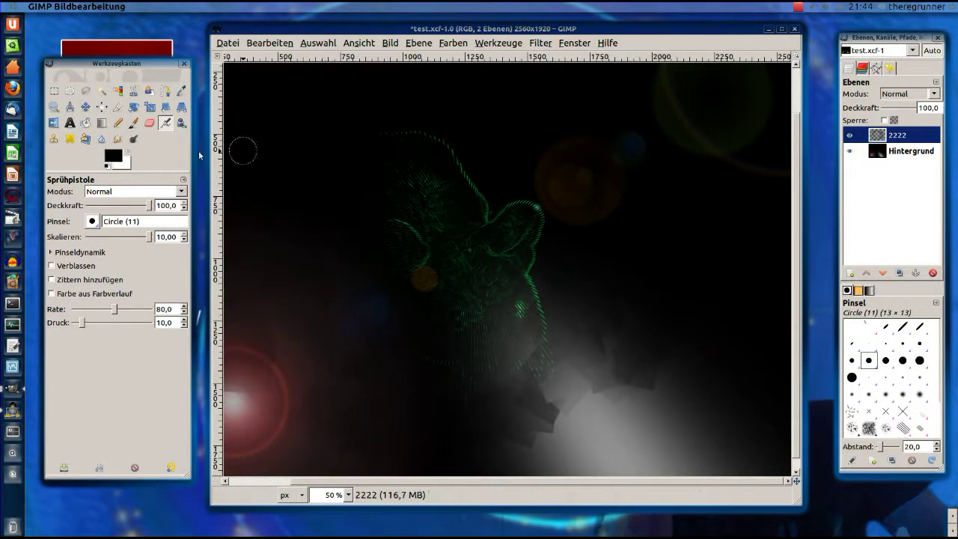
pyautogui.click(134, 109)
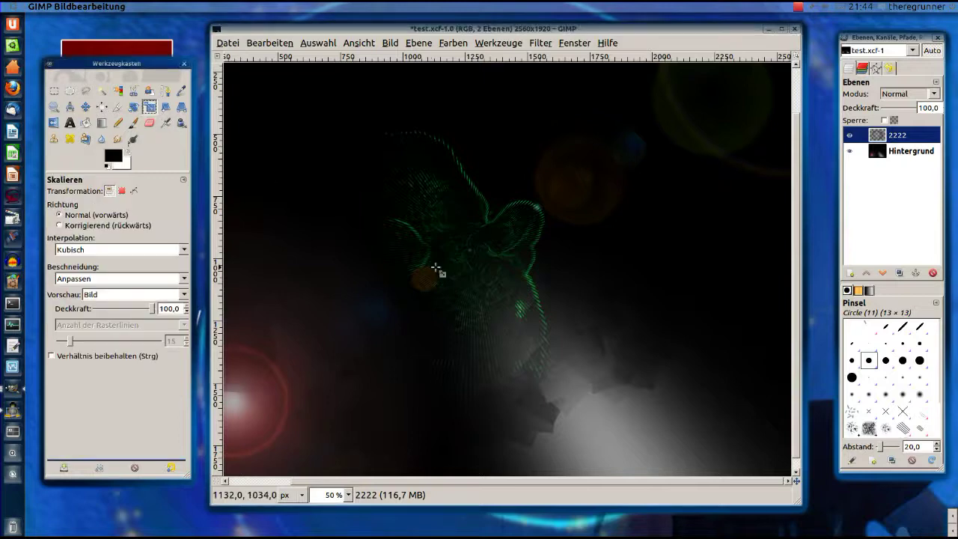
# - Scale layer 2222 down to 2112 × 1102 pixels
pyautogui.click(344, 199)
pyautogui.moveTo(343, 199)
pyautogui.mouseDown()
pyautogui.moveTo(513, 336)
pyautogui.moveTo(492, 395)
pyautogui.moveTo(636, 442)
pyautogui.moveTo(632, 453)
pyautogui.moveTo(459, 437)
pyautogui.moveTo(436, 445)
pyautogui.moveTo(380, 375)
pyautogui.moveTo(396, 310)
pyautogui.moveTo(438, 336)
pyautogui.moveTo(454, 362)
pyautogui.moveTo(435, 372)
pyautogui.moveTo(428, 402)
pyautogui.moveTo(427, 381)
pyautogui.mouseUp()
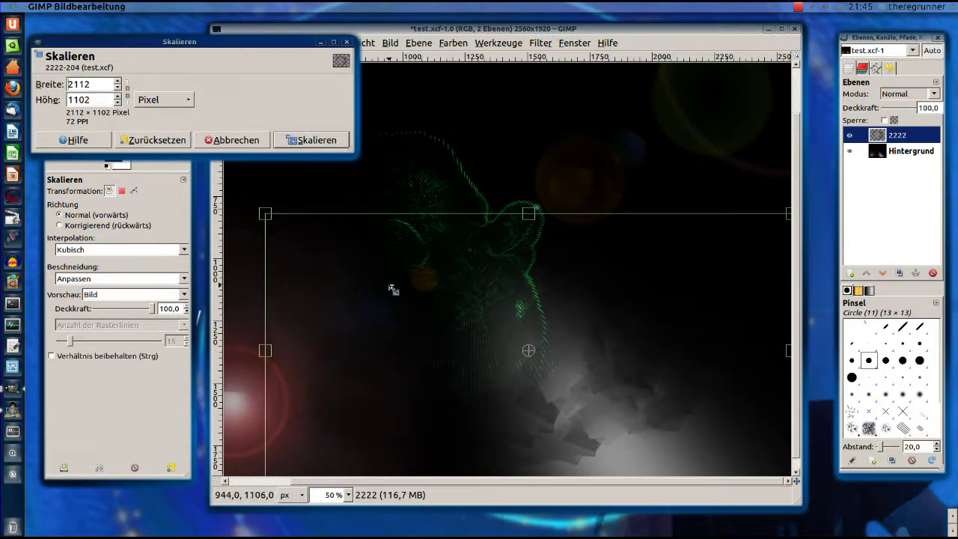
pyautogui.click(300, 140)
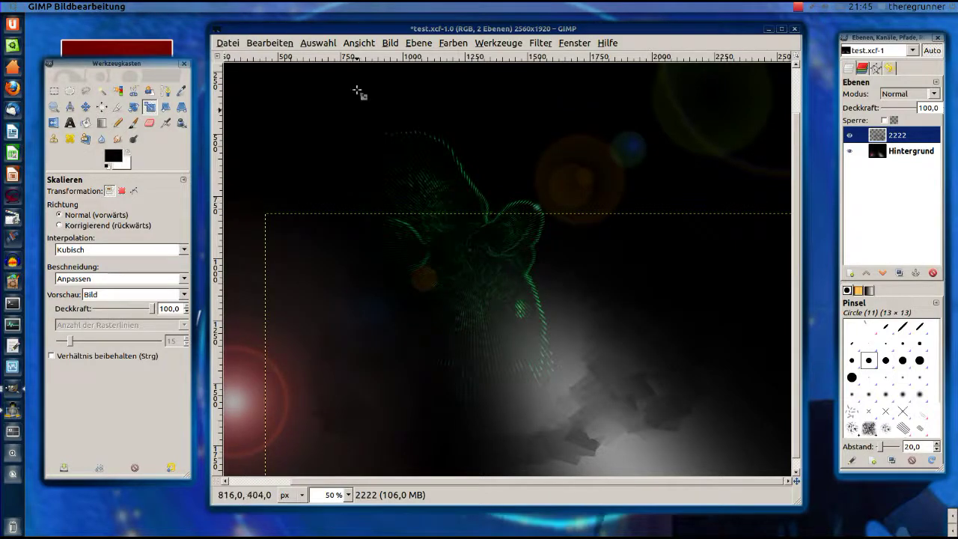
pyautogui.click(541, 43)
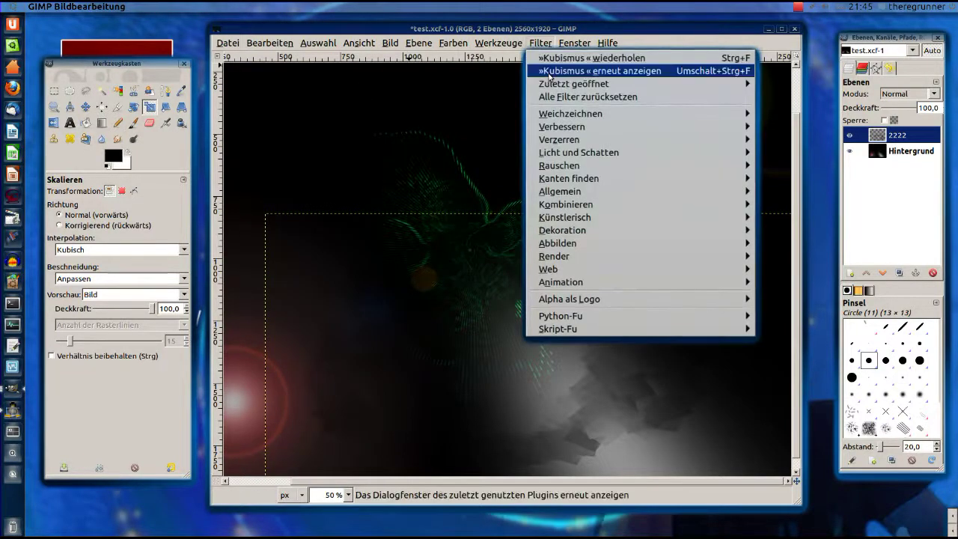
pyautogui.moveTo(569, 178)
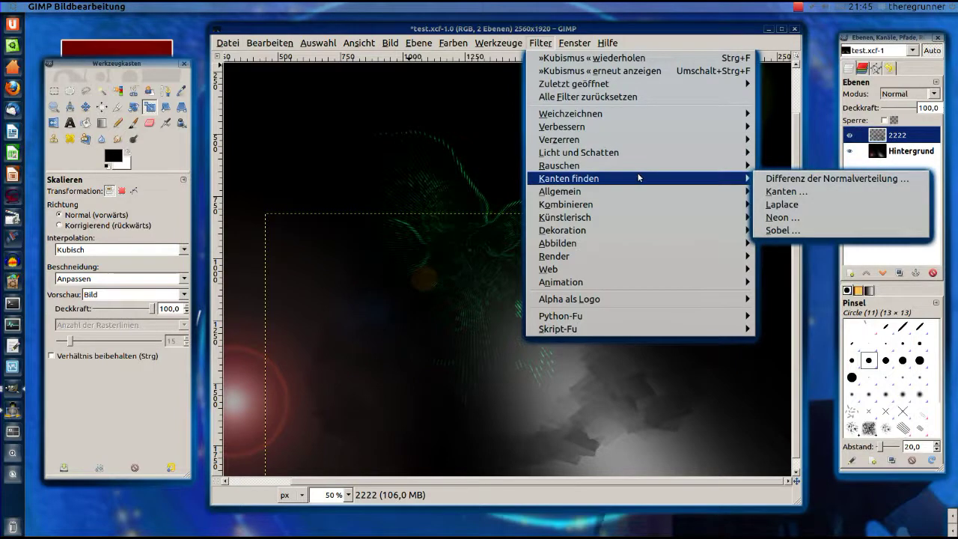
# - Apply Sobel edge detection (2,0) to layer 2222
pyautogui.click(806, 194)
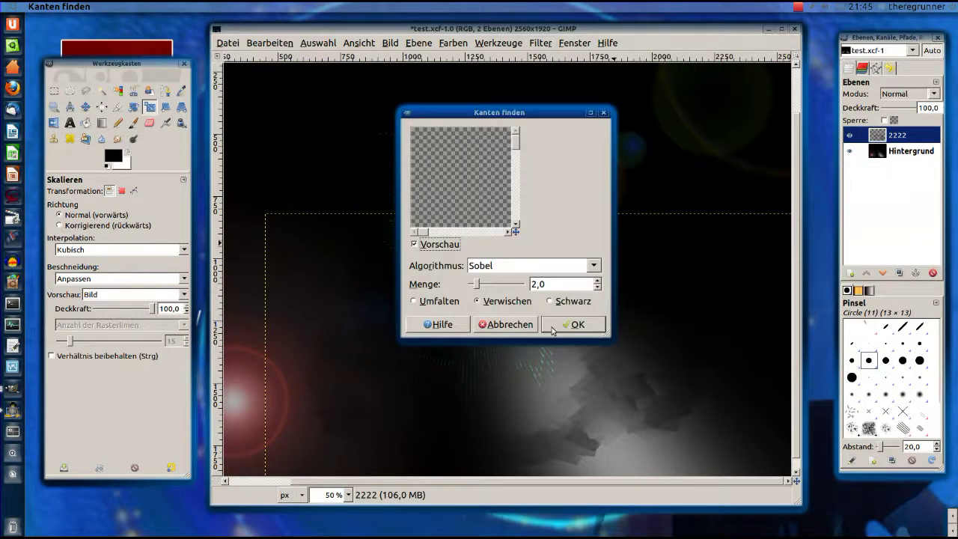
pyautogui.click(575, 327)
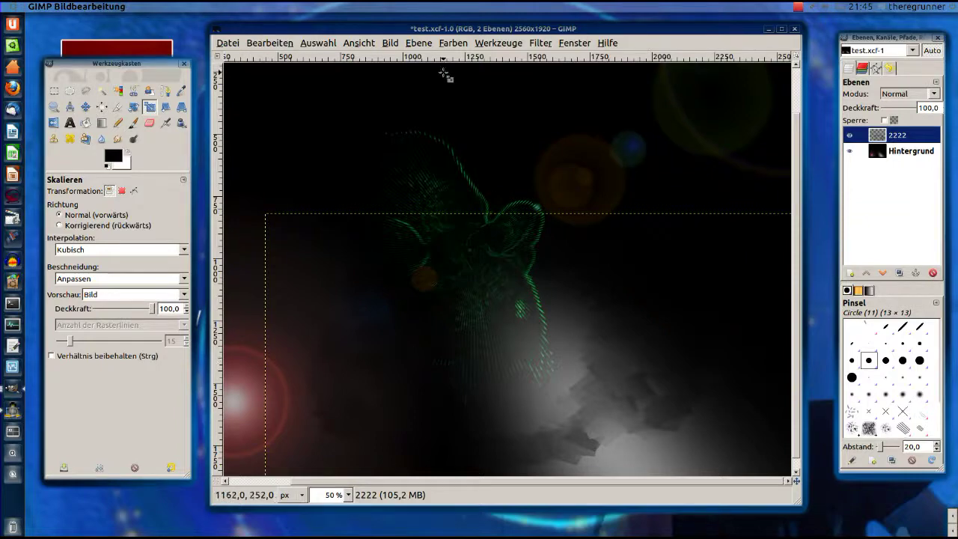
pyautogui.click(452, 44)
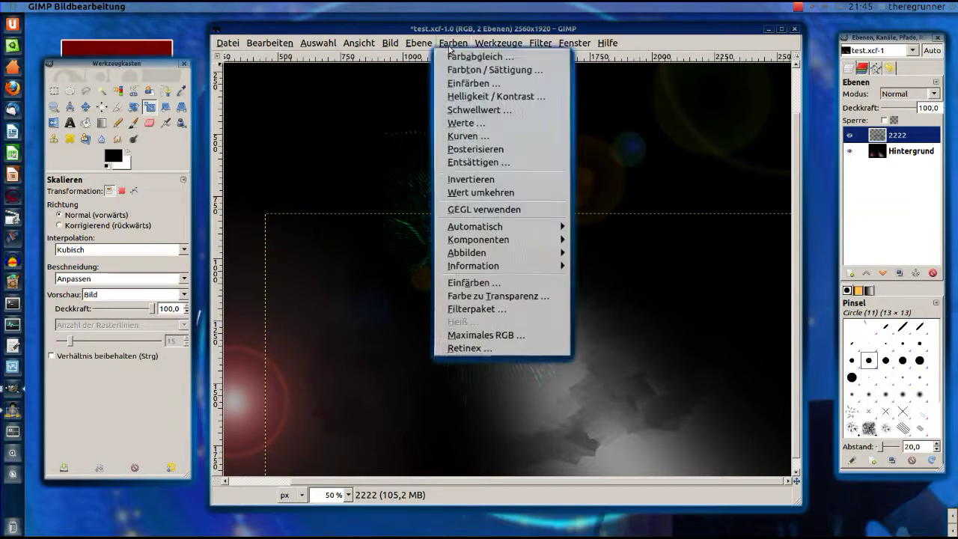
pyautogui.click(468, 83)
# - Colorize layer 2222, trying magenta before settling on cyan (hue 180, saturation 50, lightness 0)
pyautogui.moveTo(208, 380)
pyautogui.mouseDown()
pyautogui.moveTo(176, 379)
pyautogui.moveTo(250, 395)
pyautogui.mouseUp()
pyautogui.moveTo(177, 380); pyautogui.dragTo(290, 384)
pyautogui.moveTo(209, 414); pyautogui.dragTo(255, 412)
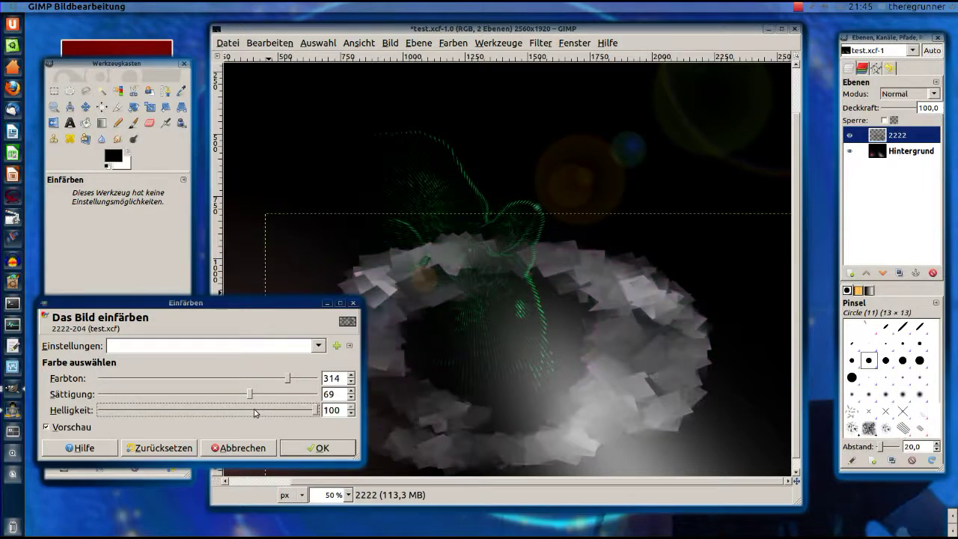
pyautogui.click(271, 413)
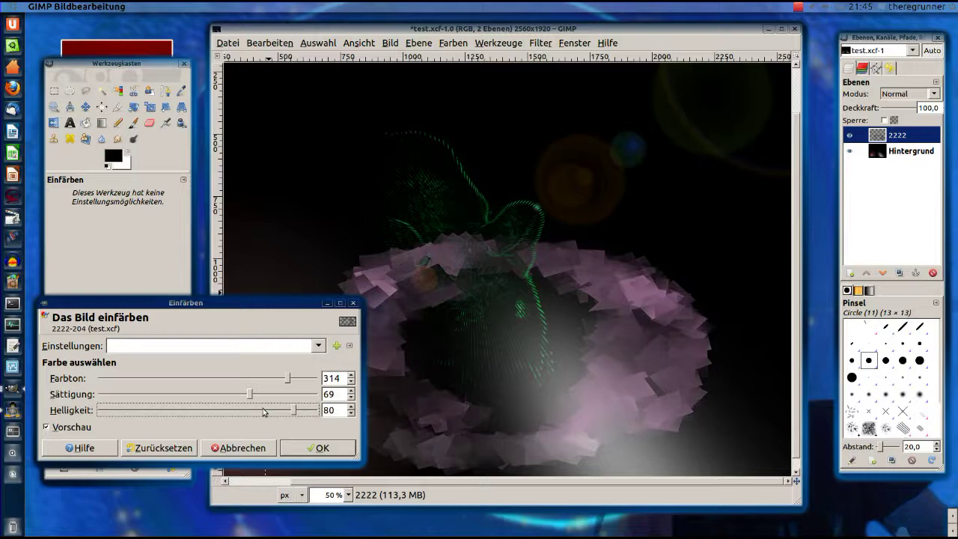
pyautogui.click(264, 411)
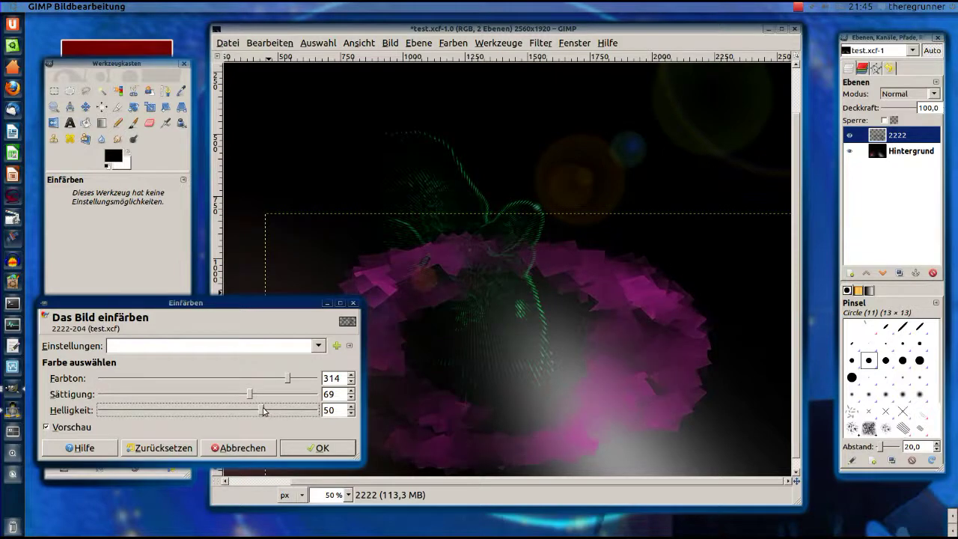
pyautogui.moveTo(286, 310); pyautogui.dragTo(242, 295)
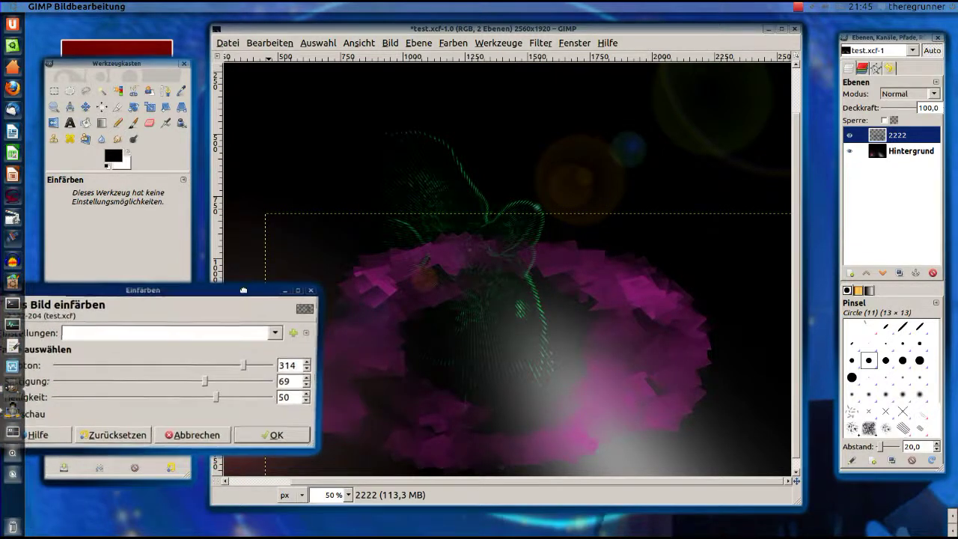
pyautogui.click(274, 435)
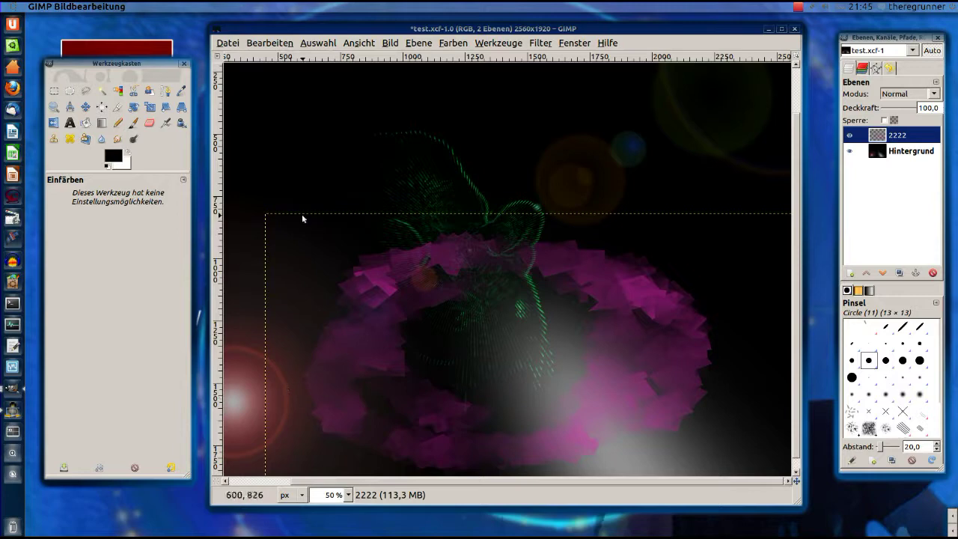
pyautogui.click(279, 216)
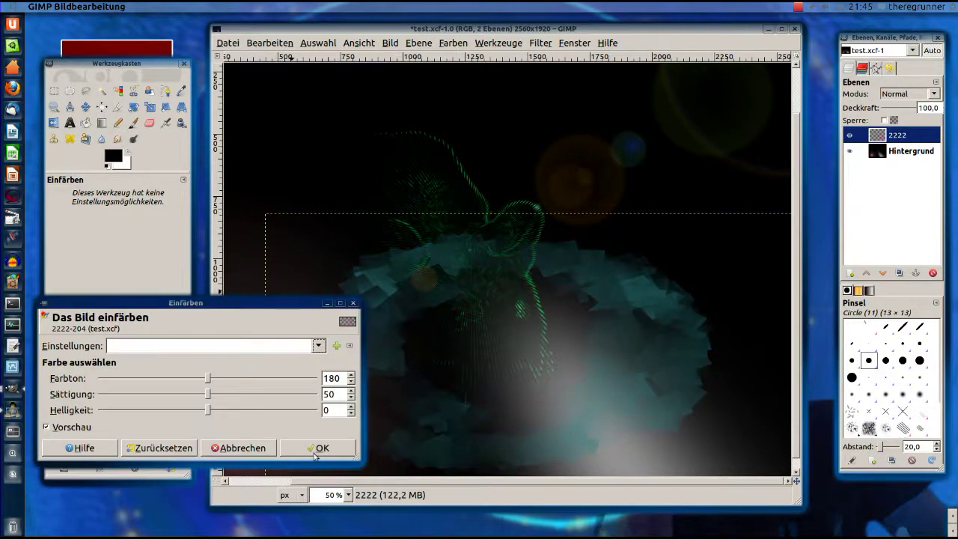
pyautogui.click(314, 449)
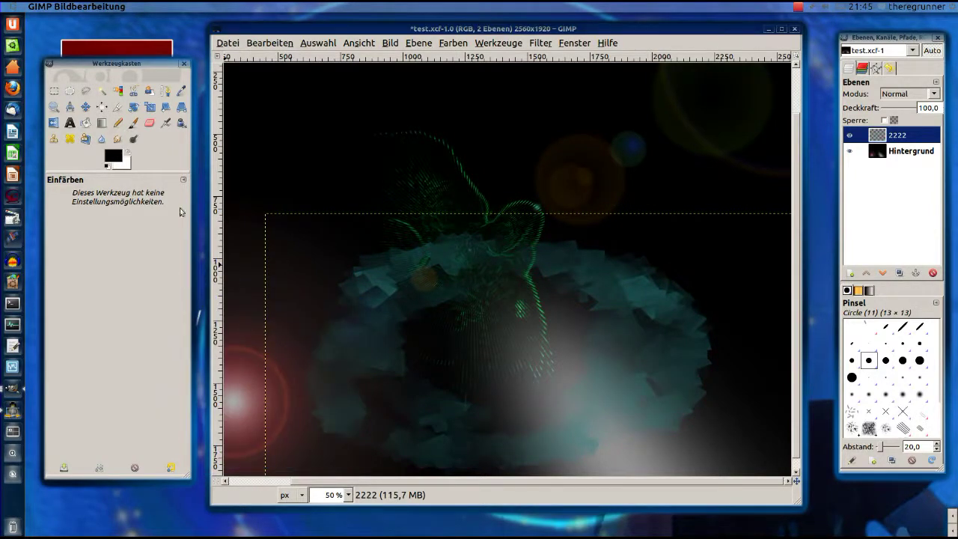
pyautogui.click(149, 107)
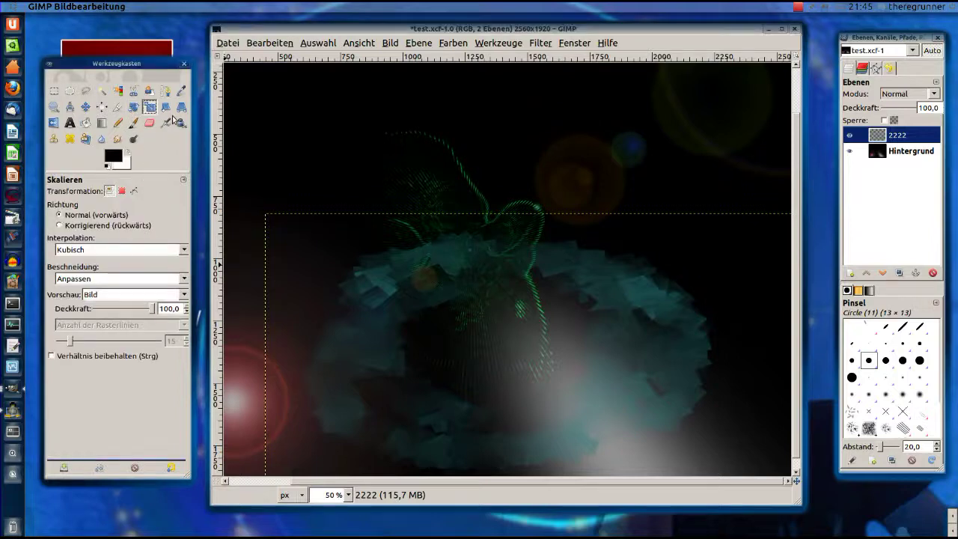
# - Enlarge layer 2222 to 2340 × 1408 pixels
pyautogui.click(270, 200)
pyautogui.moveTo(270, 200); pyautogui.dragTo(233, 153)
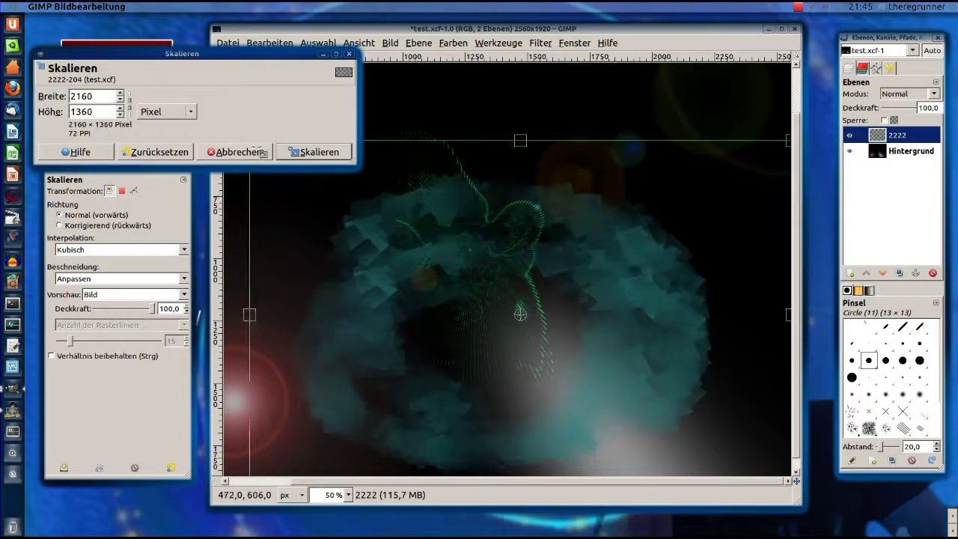
pyautogui.click(320, 158)
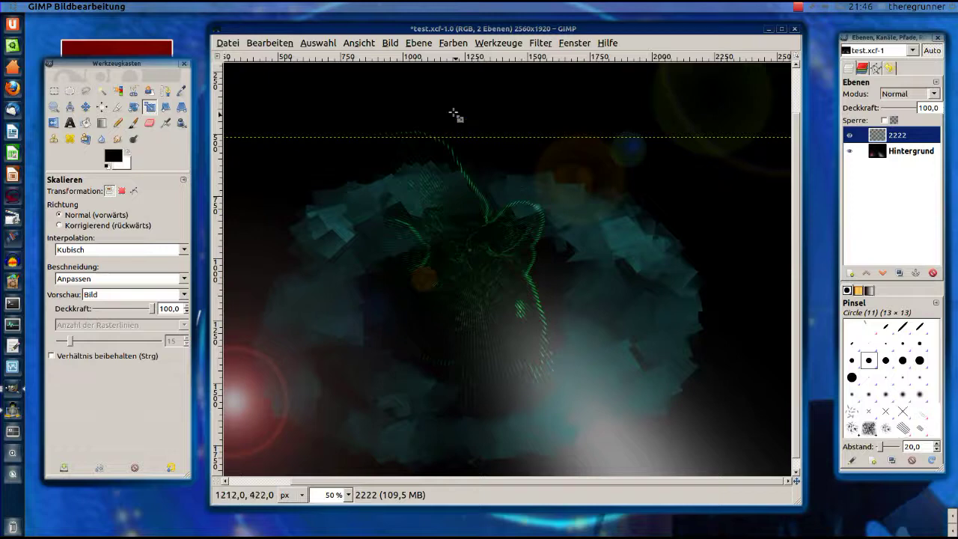
# - Darken layer 2222 with a Hue-Saturation lightness of -74
pyautogui.click(453, 42)
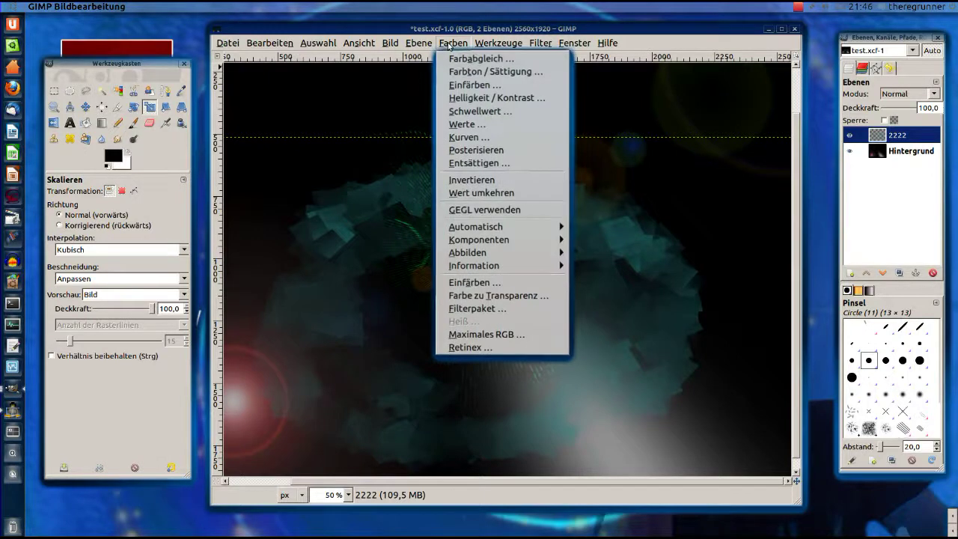
pyautogui.click(492, 72)
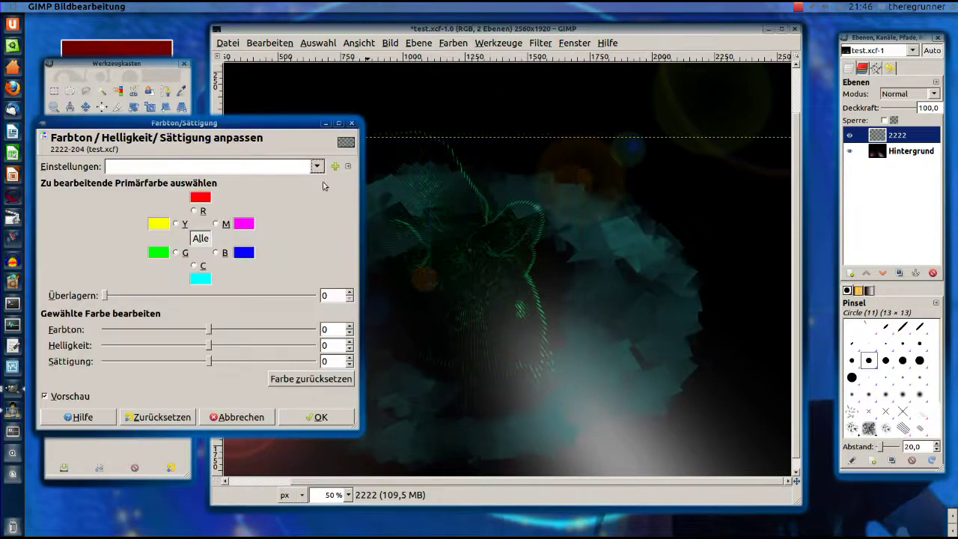
pyautogui.moveTo(210, 346); pyautogui.dragTo(139, 346)
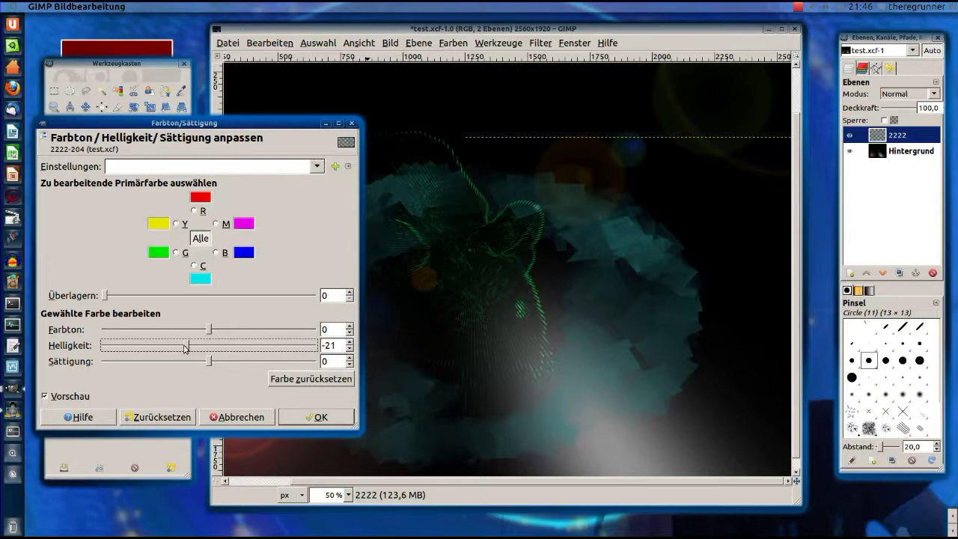
pyautogui.moveTo(139, 345); pyautogui.dragTo(134, 345)
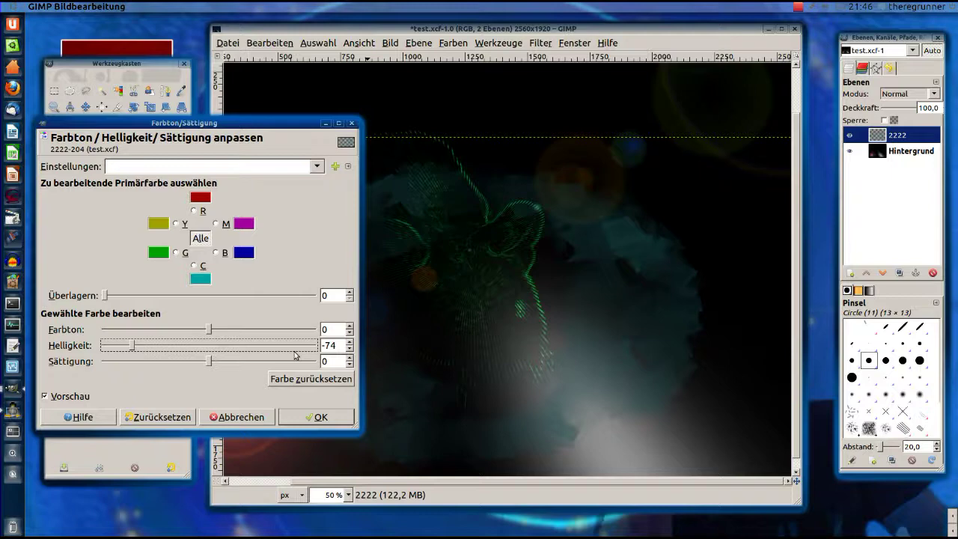
pyautogui.click(322, 417)
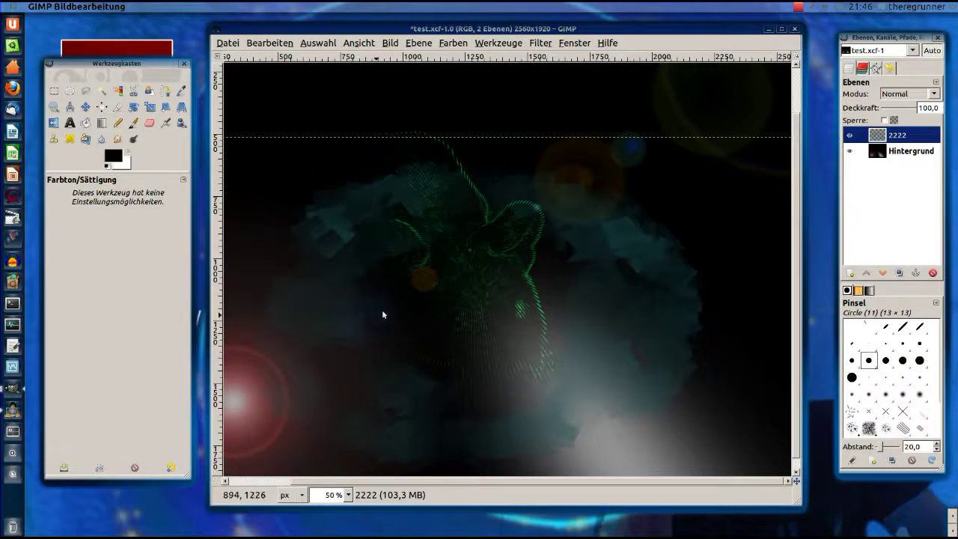
pyautogui.scroll(-1, 441, 278)
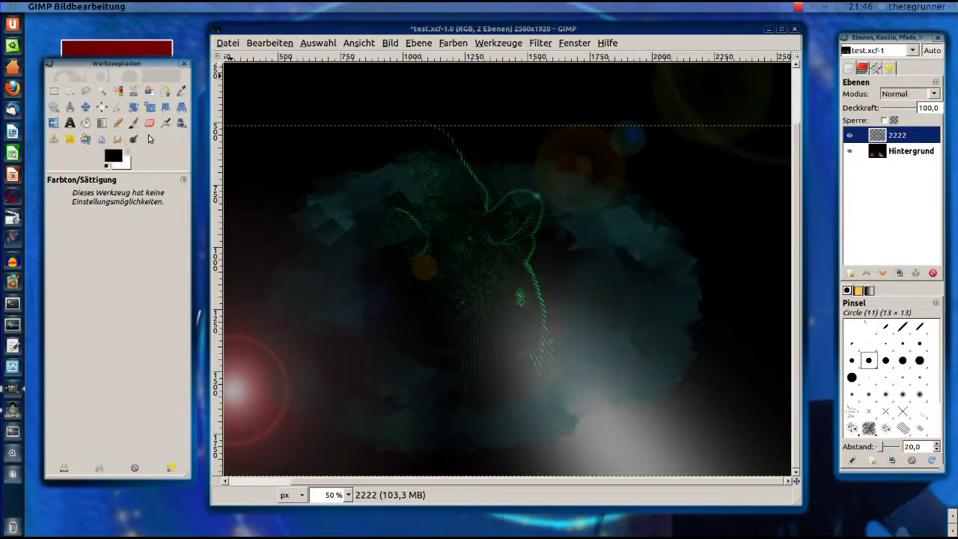
pyautogui.click(165, 123)
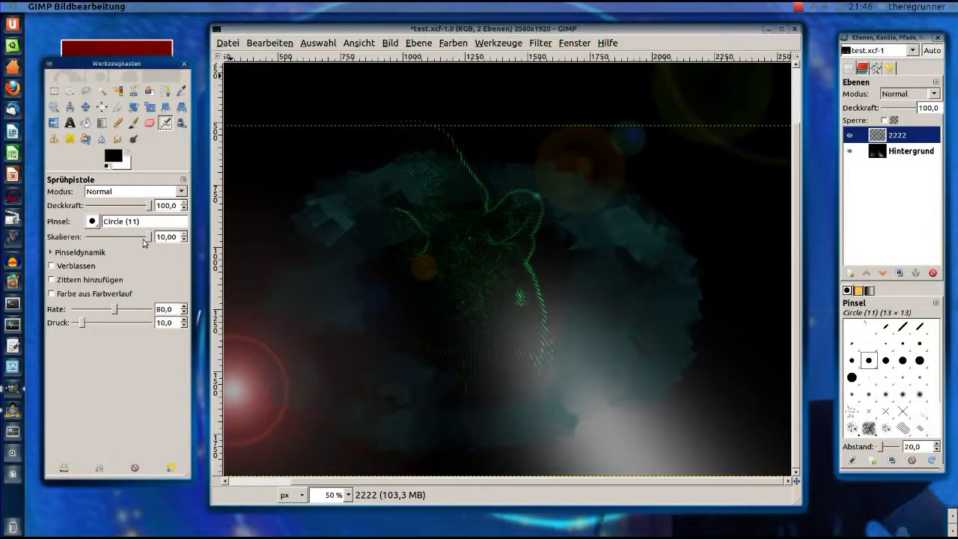
# - Airbrush a ring of sparks around the drawing with the Sparks brush at scale 3,38
pyautogui.click(92, 221)
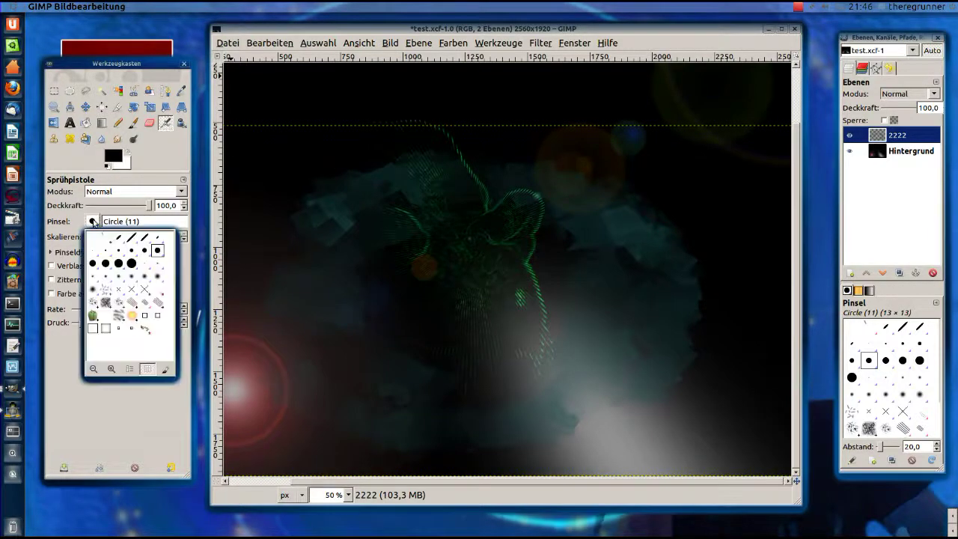
pyautogui.click(132, 318)
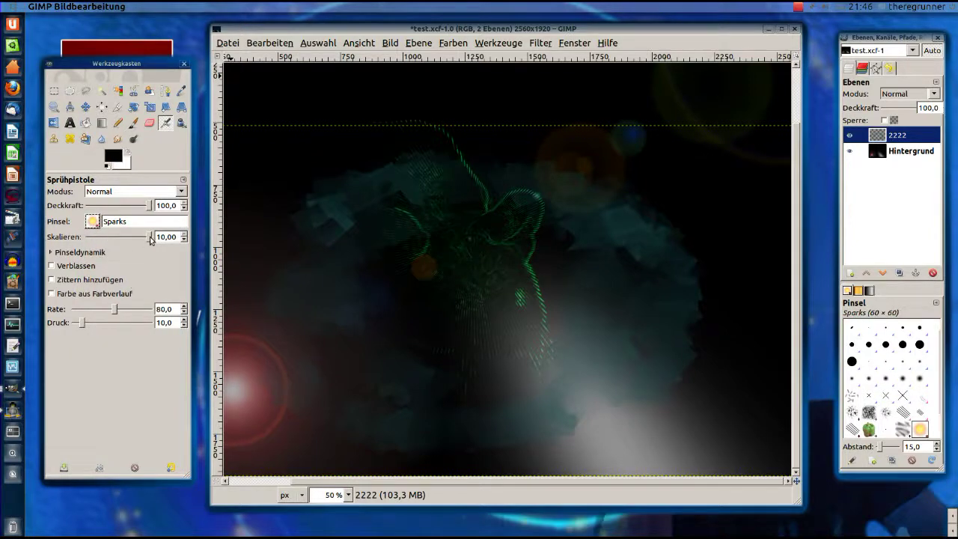
pyautogui.moveTo(150, 239); pyautogui.dragTo(142, 240)
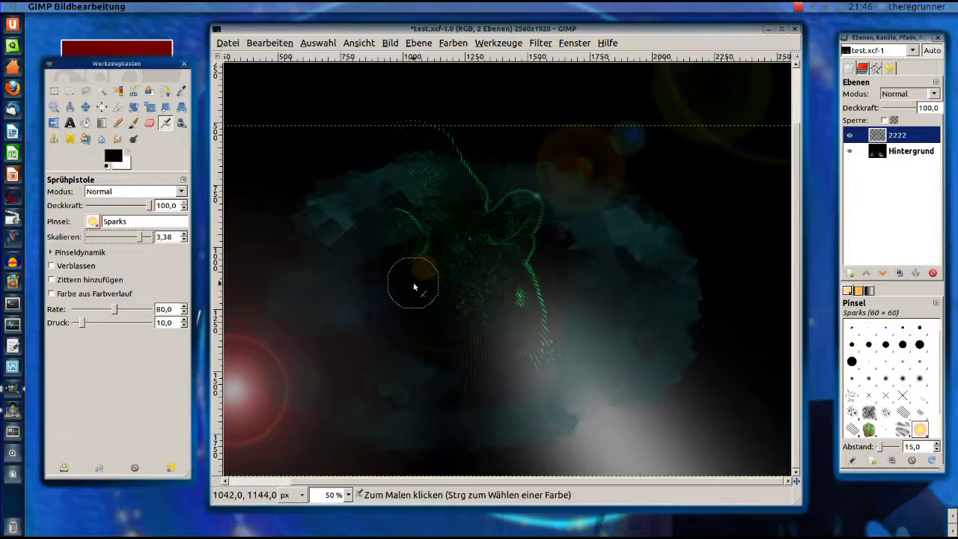
pyautogui.click(630, 230)
pyautogui.moveTo(631, 231)
pyautogui.mouseDown()
pyautogui.moveTo(655, 287)
pyautogui.moveTo(636, 356)
pyautogui.moveTo(603, 390)
pyautogui.mouseUp()
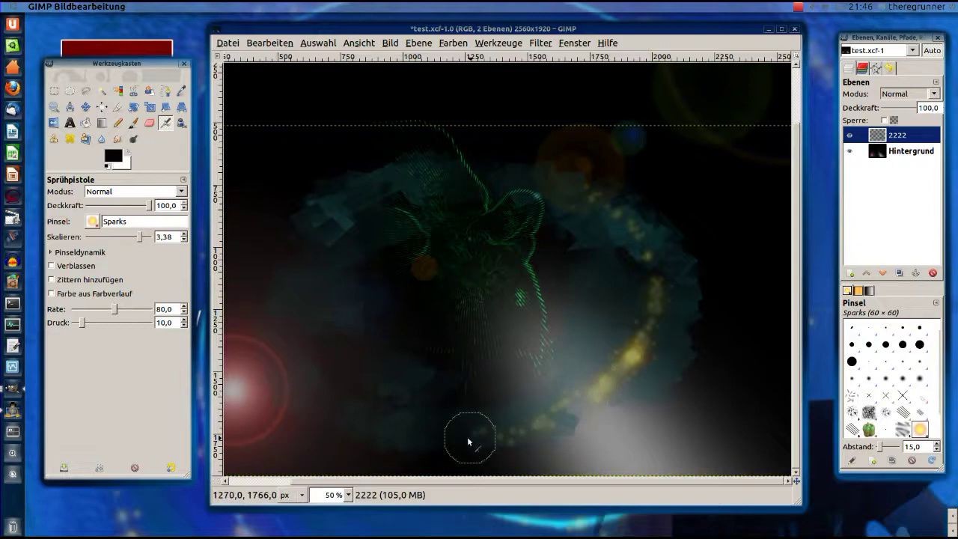
pyautogui.moveTo(414, 437)
pyautogui.mouseDown()
pyautogui.moveTo(271, 368)
pyautogui.moveTo(280, 250)
pyautogui.moveTo(372, 178)
pyautogui.mouseUp()
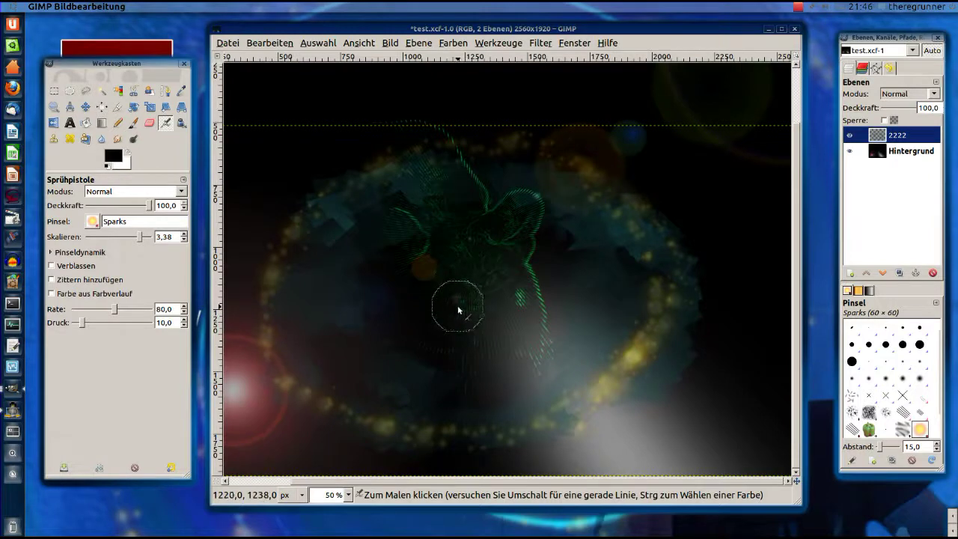
# - Build up a bright yellow spark glow near the image centre
pyautogui.moveTo(458, 308); pyautogui.dragTo(458, 308)
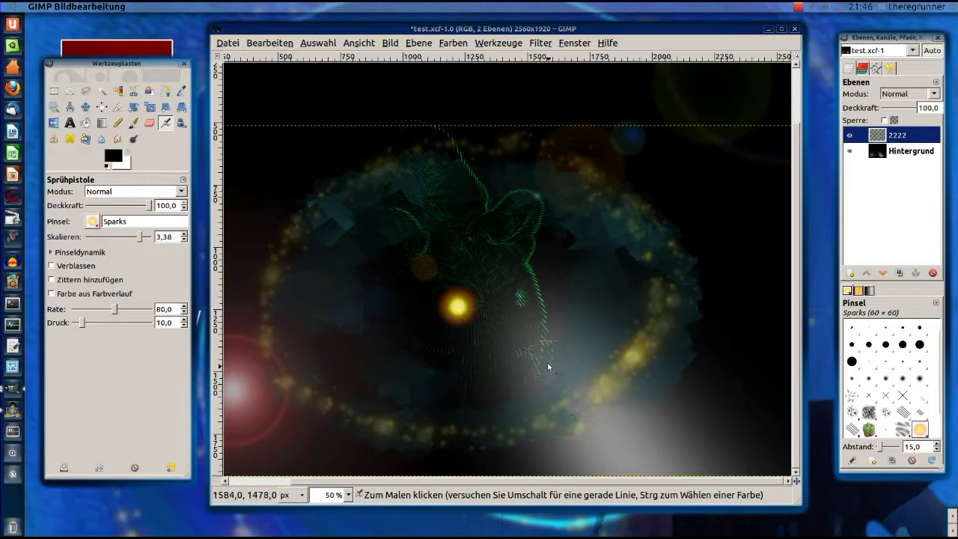
pyautogui.press('ctrl')
pyautogui.scroll(2, 481, 327)
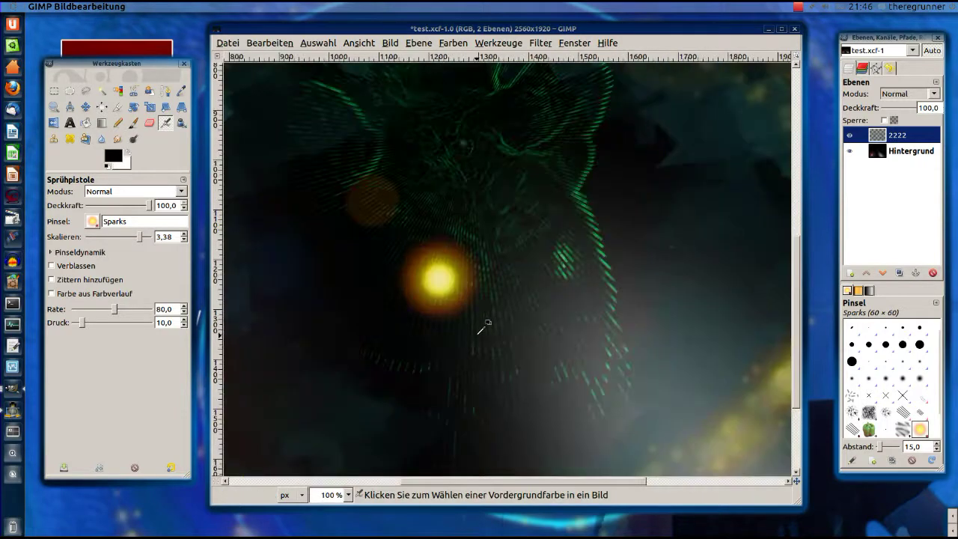
pyautogui.scroll(2, 484, 322)
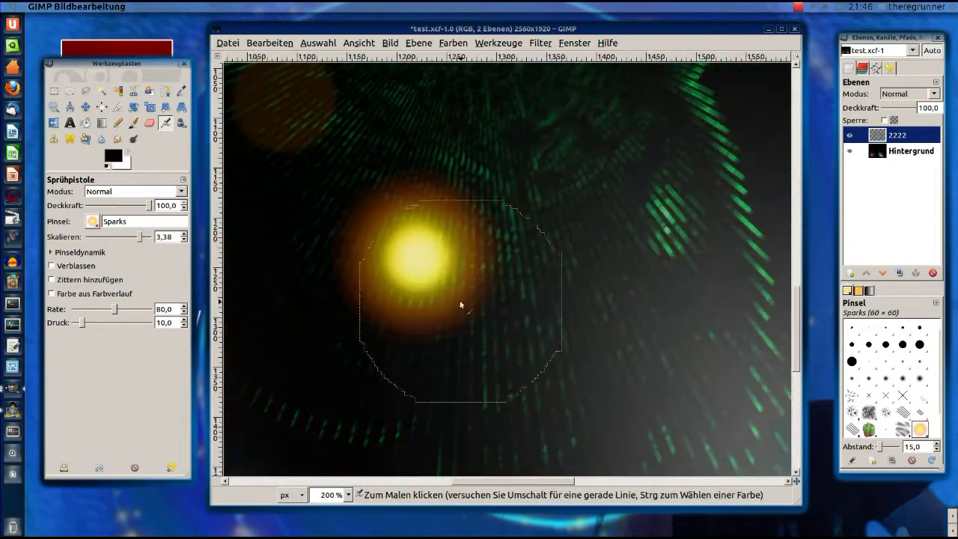
pyautogui.click(417, 258)
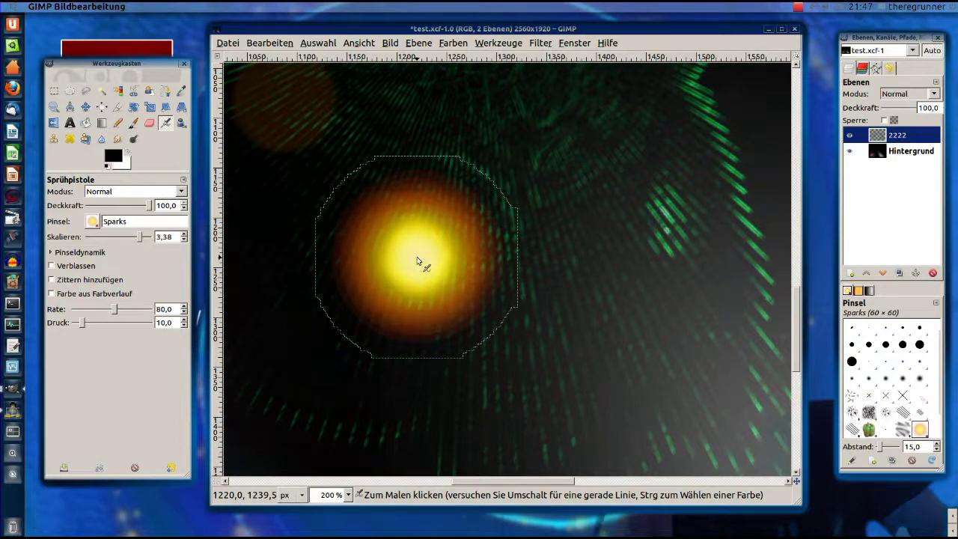
pyautogui.hotkey('ctrl', 'shift', 'a')
pyautogui.scroll(-5, 417, 258)
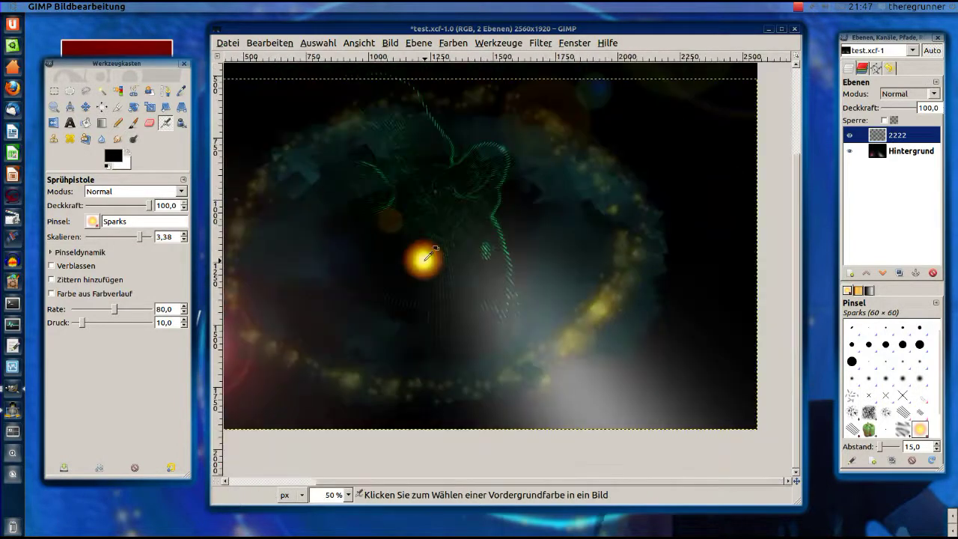
pyautogui.scroll(1, 500, 311)
pyautogui.scroll(1, 500, 311)
pyautogui.scroll(-1, 500, 311)
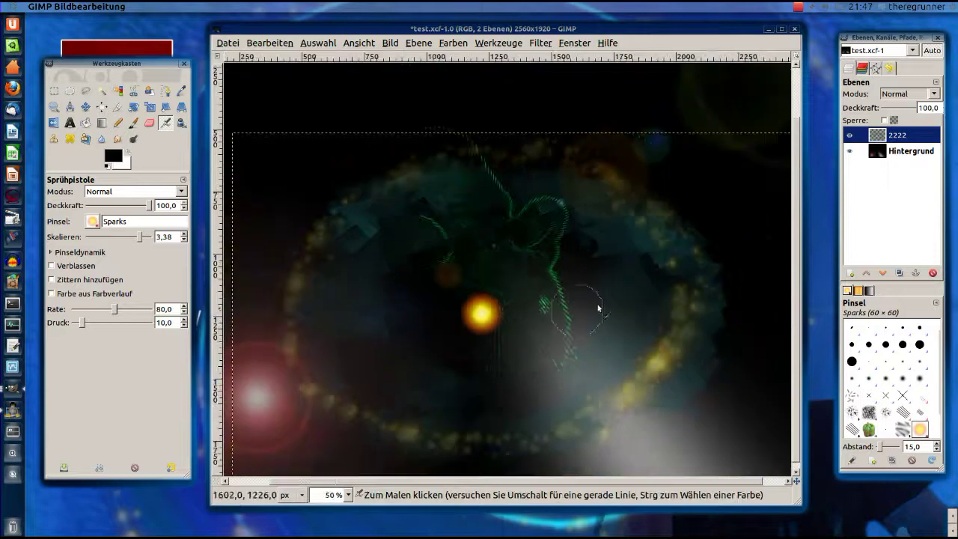
pyautogui.moveTo(585, 31)
pyautogui.mouseDown()
pyautogui.moveTo(575, 30)
pyautogui.moveTo(586, 28)
pyautogui.mouseUp()
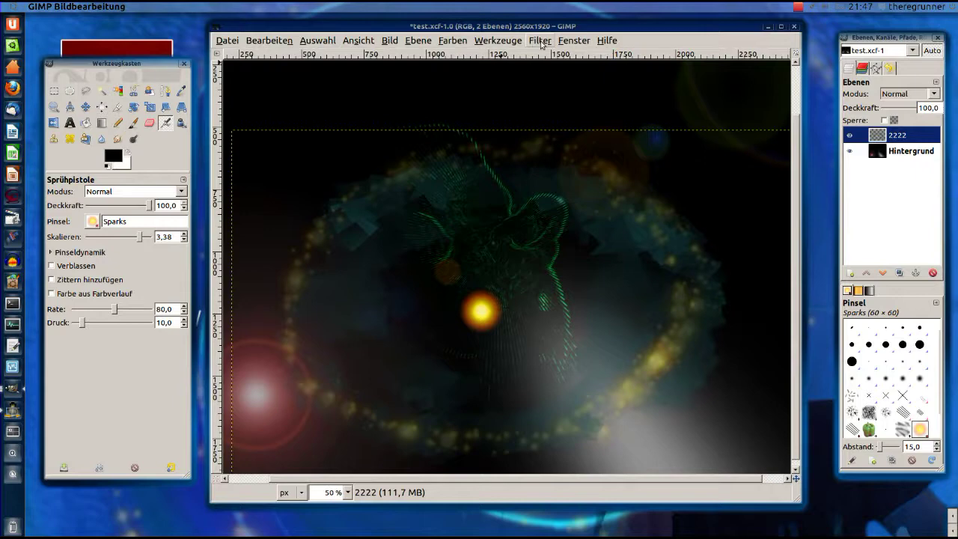
pyautogui.click(877, 155)
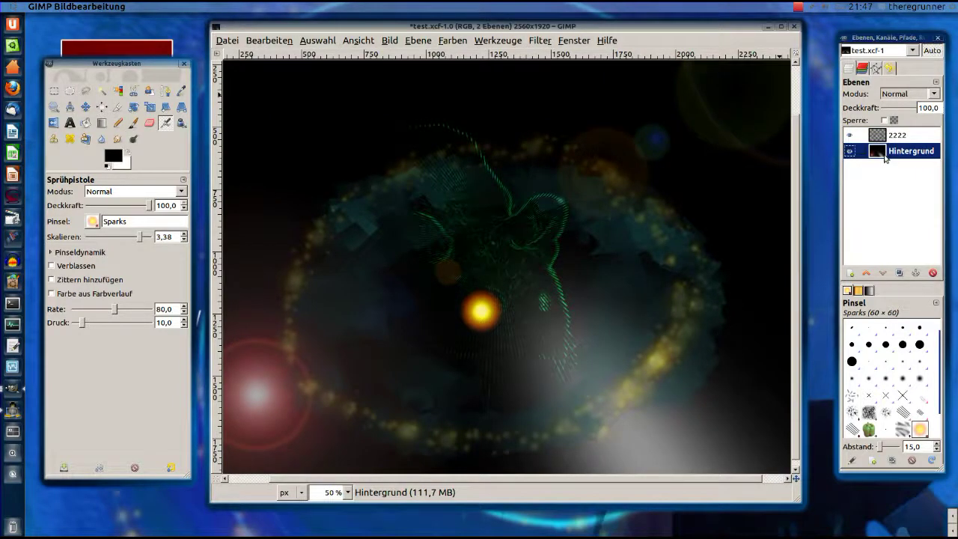
# - Add a Supernova centred at 1222/1246 with radius 40 to the Hintergrund layer
pyautogui.click(540, 40)
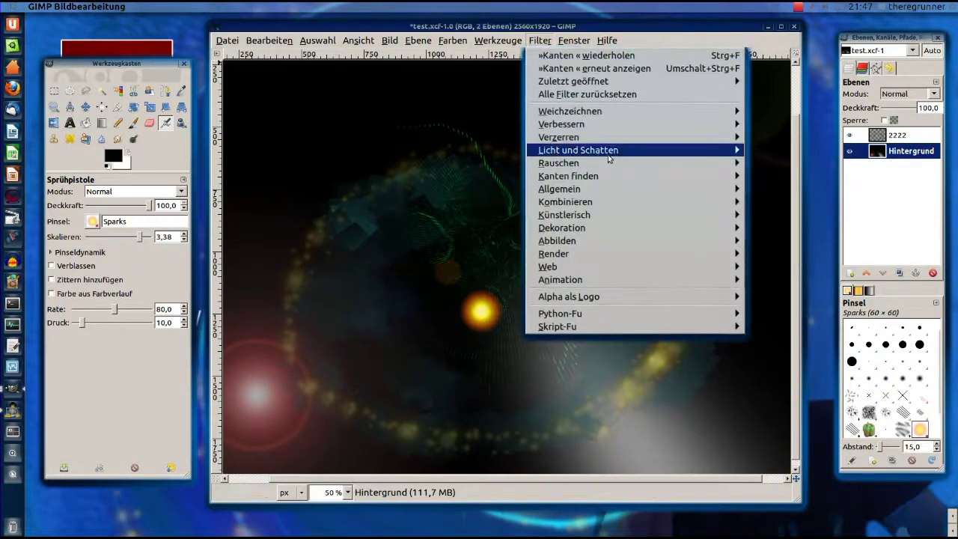
pyautogui.moveTo(578, 150)
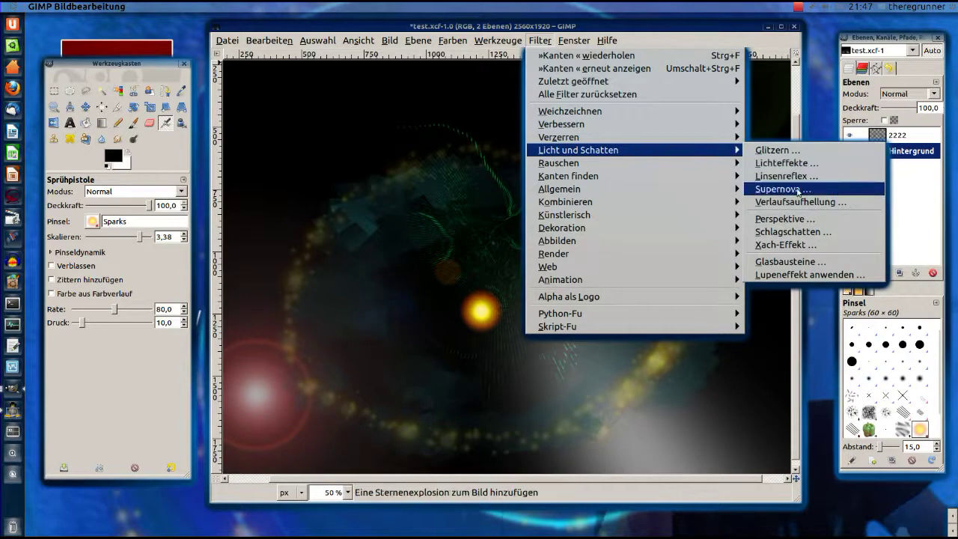
pyautogui.click(797, 191)
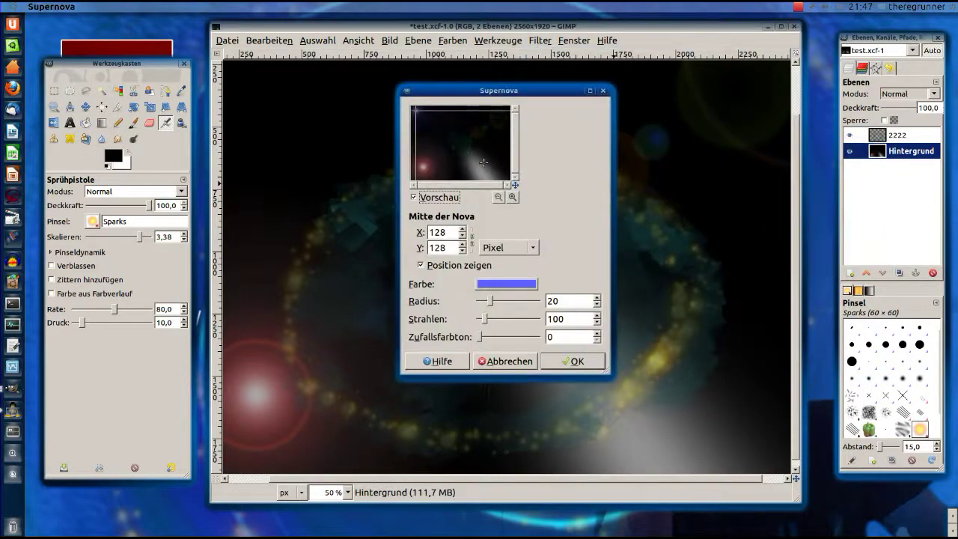
pyautogui.click(513, 198)
pyautogui.moveTo(515, 145); pyautogui.dragTo(517, 157)
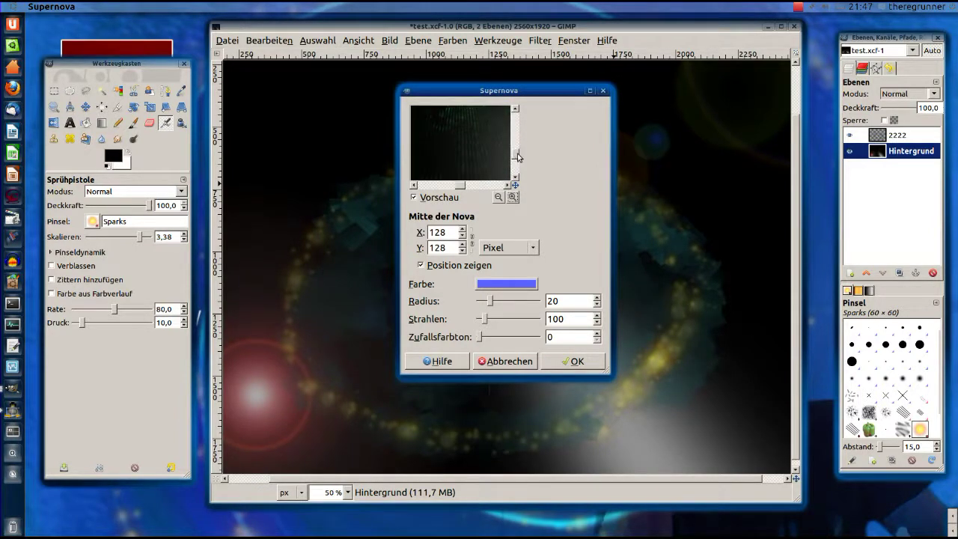
pyautogui.click(442, 150)
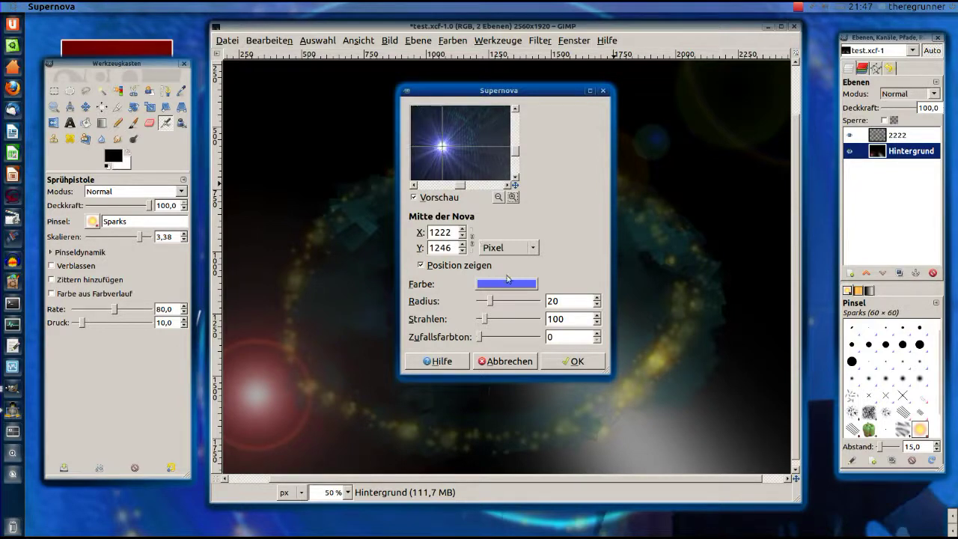
pyautogui.moveTo(492, 302); pyautogui.dragTo(505, 306)
pyautogui.click(576, 360)
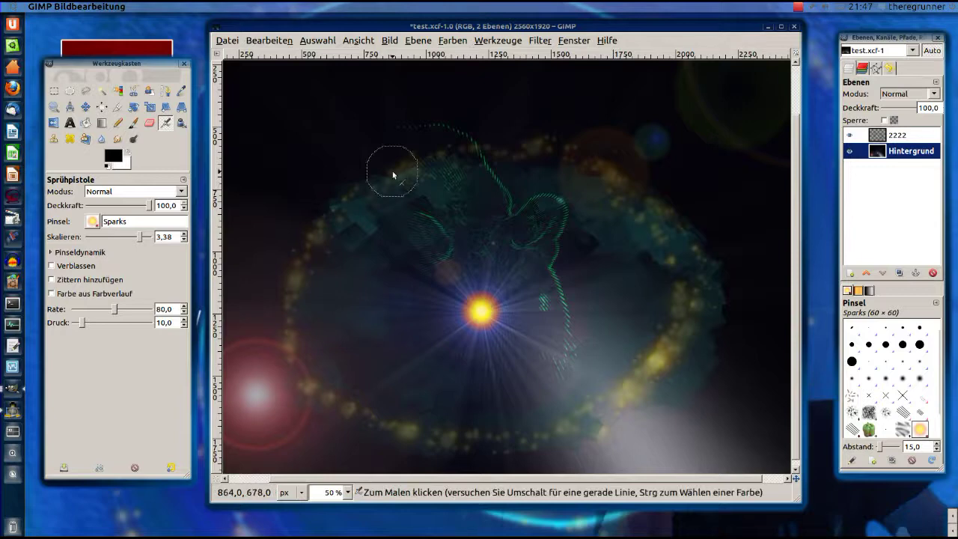
pyautogui.click(453, 40)
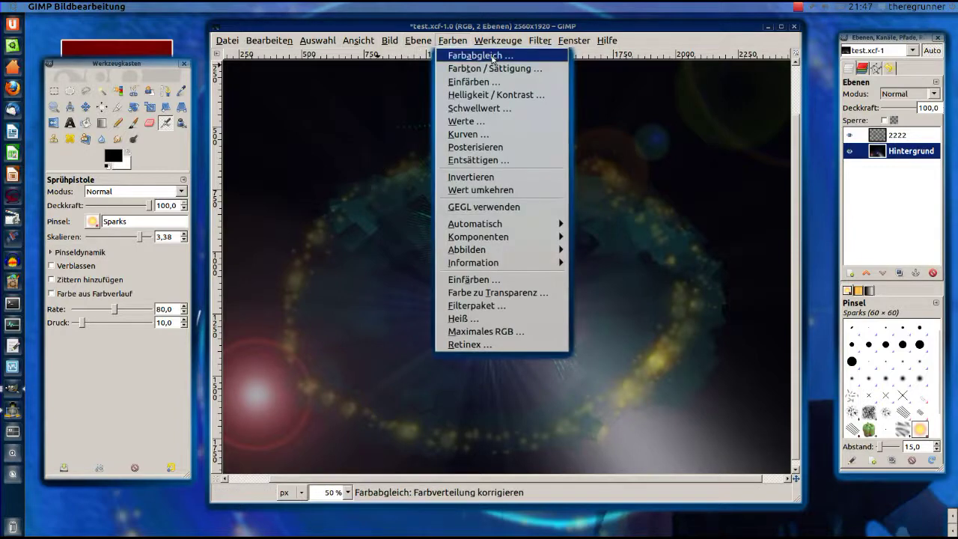
# - Colorize the Hintergrund layer with hue 230, saturation 76 and lightness 2
pyautogui.click(495, 82)
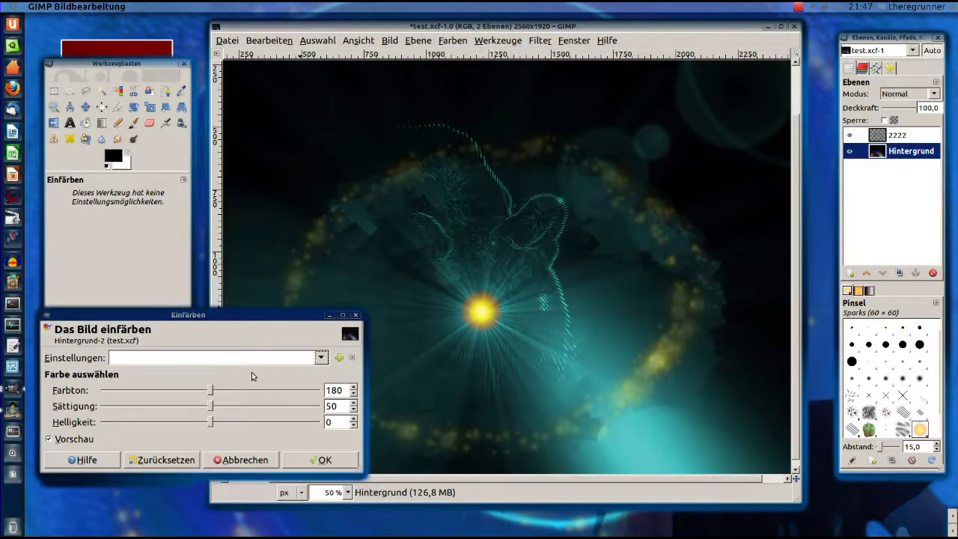
pyautogui.moveTo(285, 317); pyautogui.dragTo(252, 123)
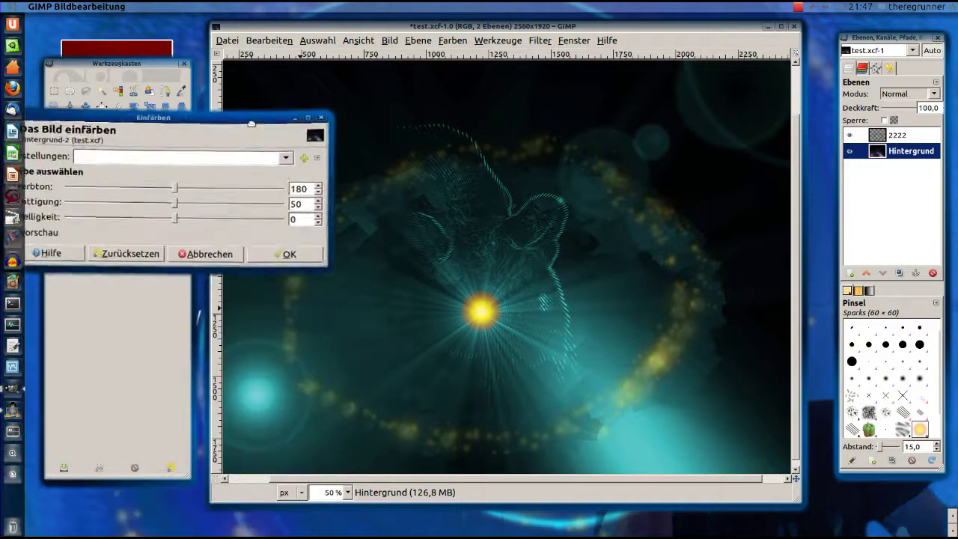
pyautogui.moveTo(176, 212); pyautogui.dragTo(258, 210)
pyautogui.moveTo(181, 198); pyautogui.dragTo(232, 196)
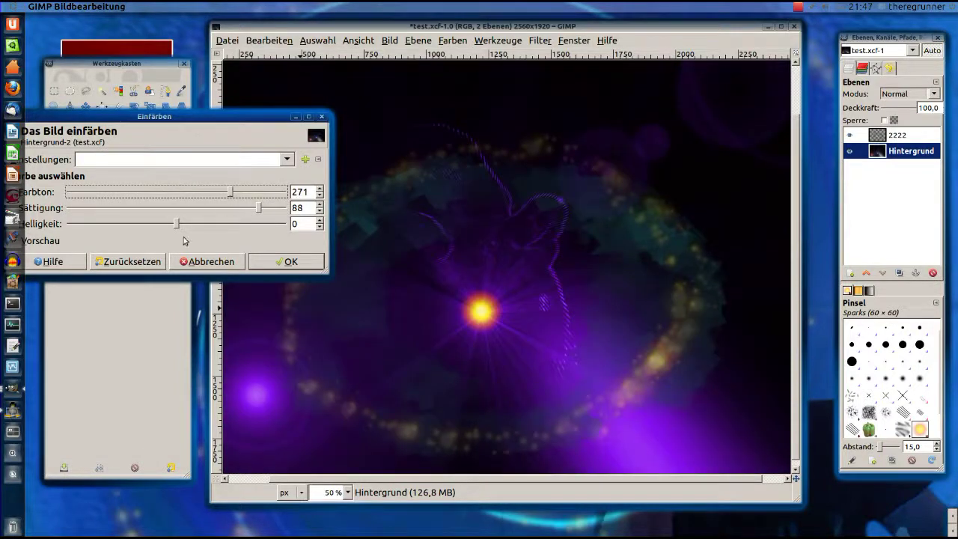
pyautogui.moveTo(178, 227)
pyautogui.mouseDown()
pyautogui.moveTo(150, 227)
pyautogui.moveTo(219, 232)
pyautogui.moveTo(192, 228)
pyautogui.mouseUp()
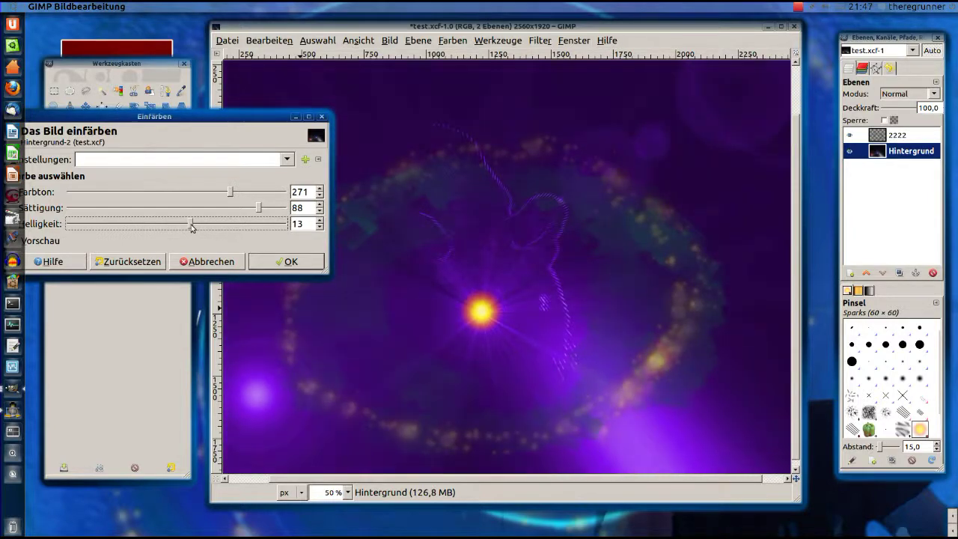
pyautogui.moveTo(259, 209)
pyautogui.mouseDown()
pyautogui.moveTo(211, 207)
pyautogui.moveTo(207, 192)
pyautogui.moveTo(234, 212)
pyautogui.moveTo(216, 224)
pyautogui.moveTo(180, 225)
pyautogui.mouseUp()
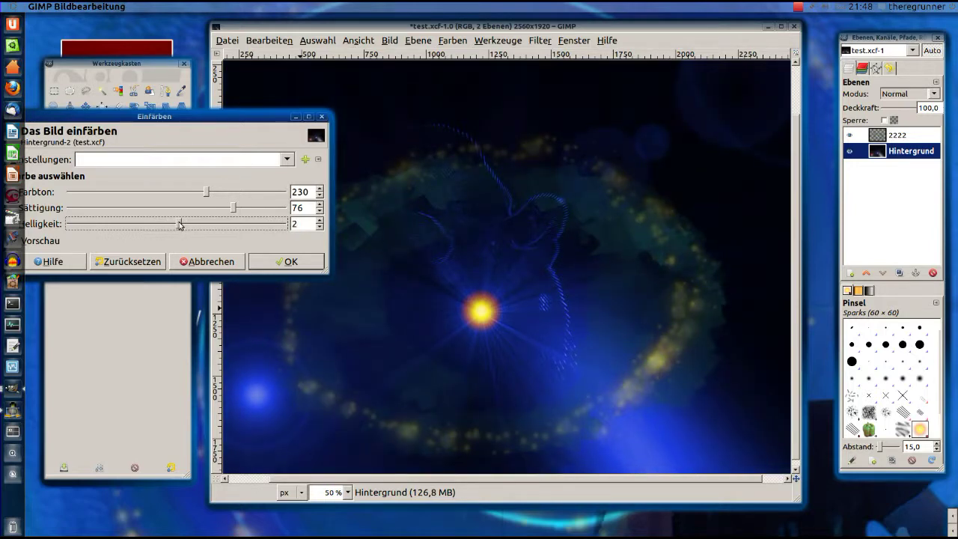
pyautogui.click(280, 262)
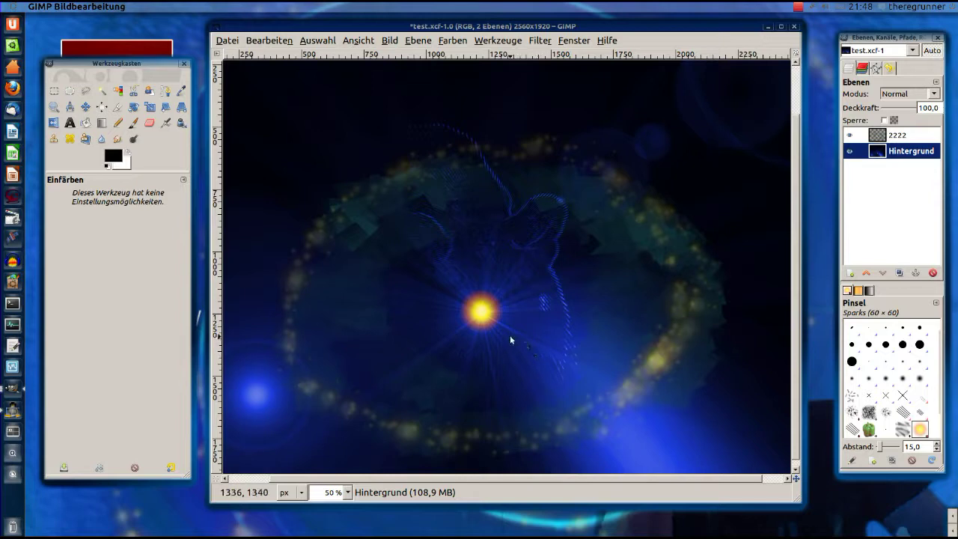
# - Zoom around to check the blue supernova image, then make layer 2222 active again
pyautogui.scroll(2, 516, 323)
pyautogui.scroll(-2, 515, 324)
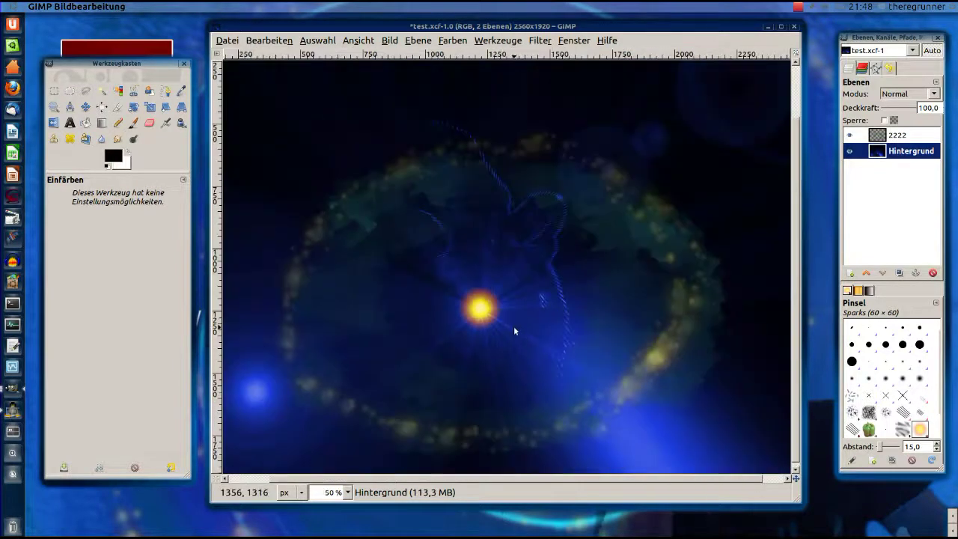
pyautogui.scroll(1, 514, 326)
pyautogui.scroll(-3, 517, 328)
pyautogui.scroll(2, 520, 317)
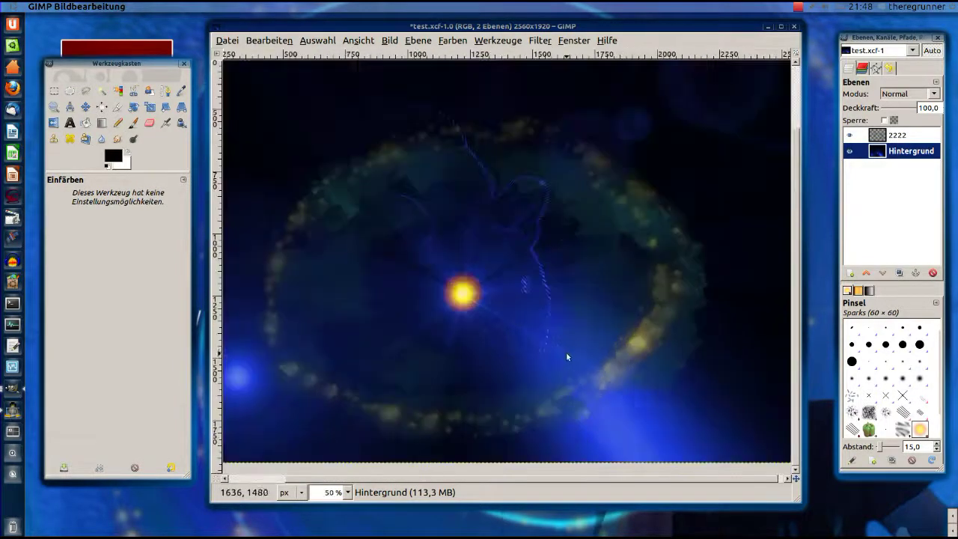
pyautogui.scroll(-1, 547, 328)
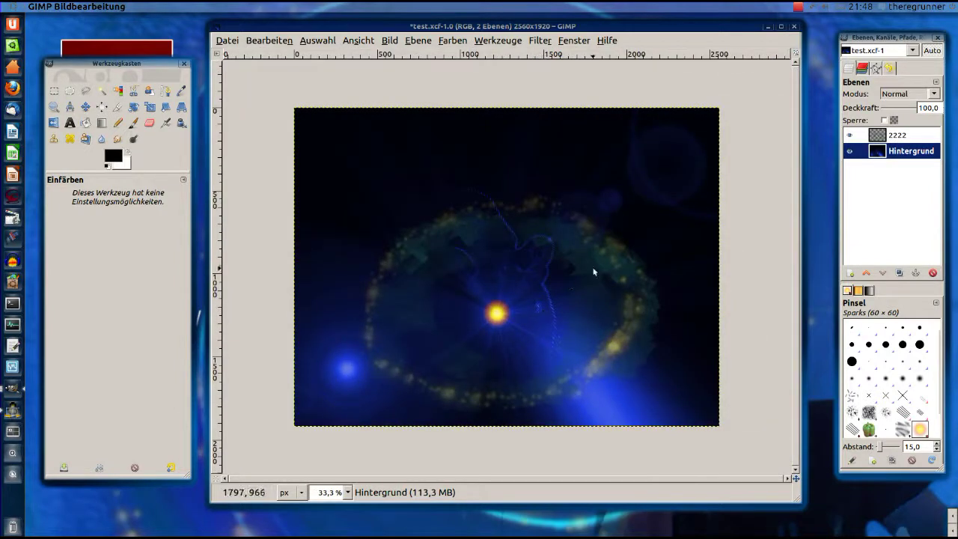
pyautogui.click(880, 136)
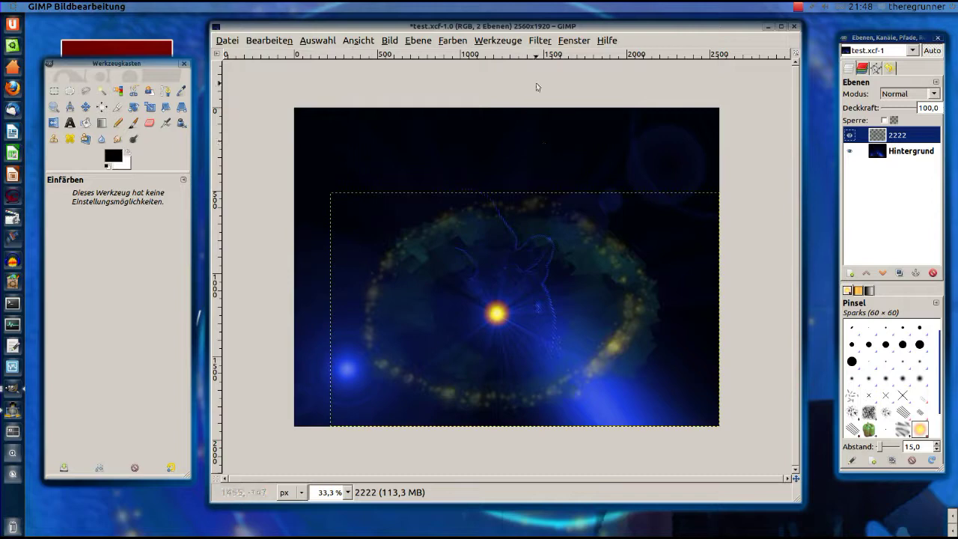
pyautogui.click(540, 41)
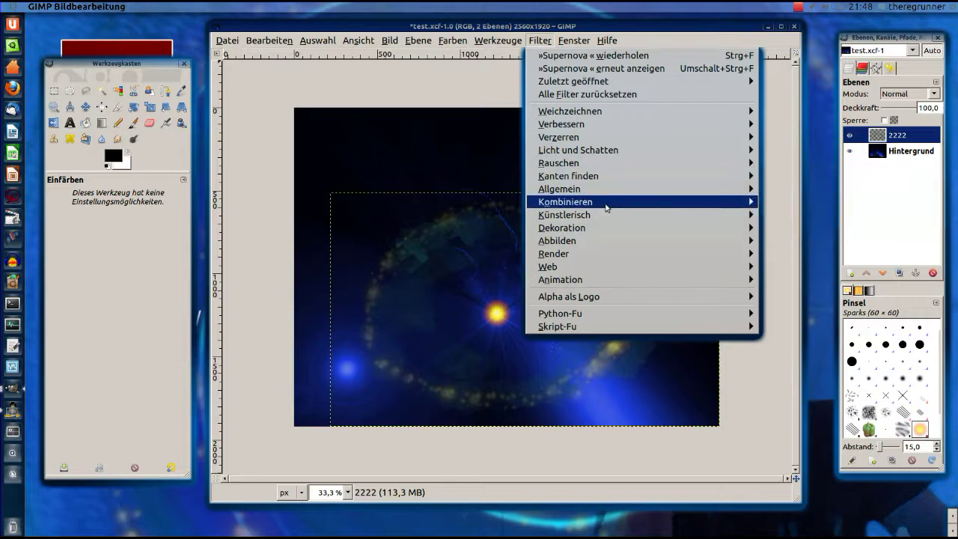
pyautogui.moveTo(569, 215)
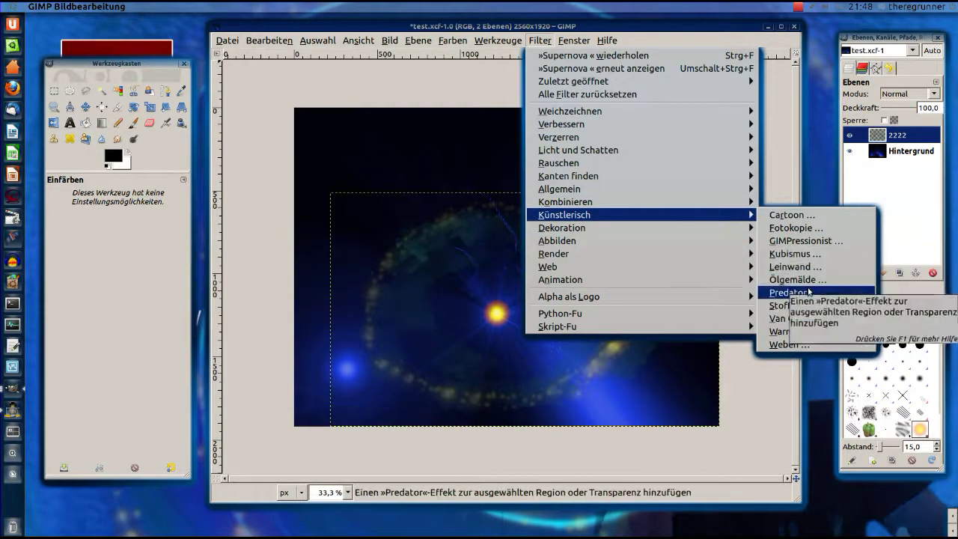
# - Apply the Oil Paint filter with mask size 33 to layer 2222
pyautogui.click(801, 280)
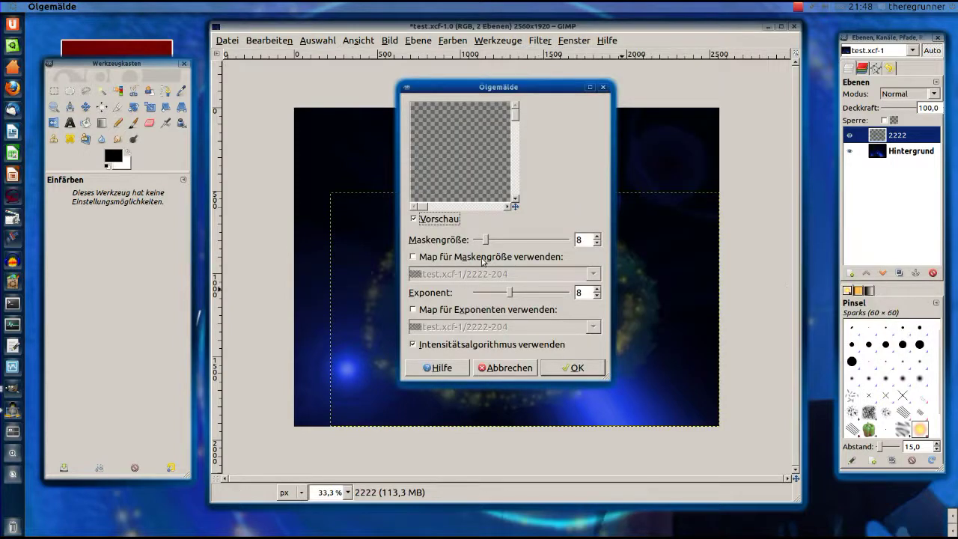
pyautogui.moveTo(489, 240); pyautogui.dragTo(506, 241)
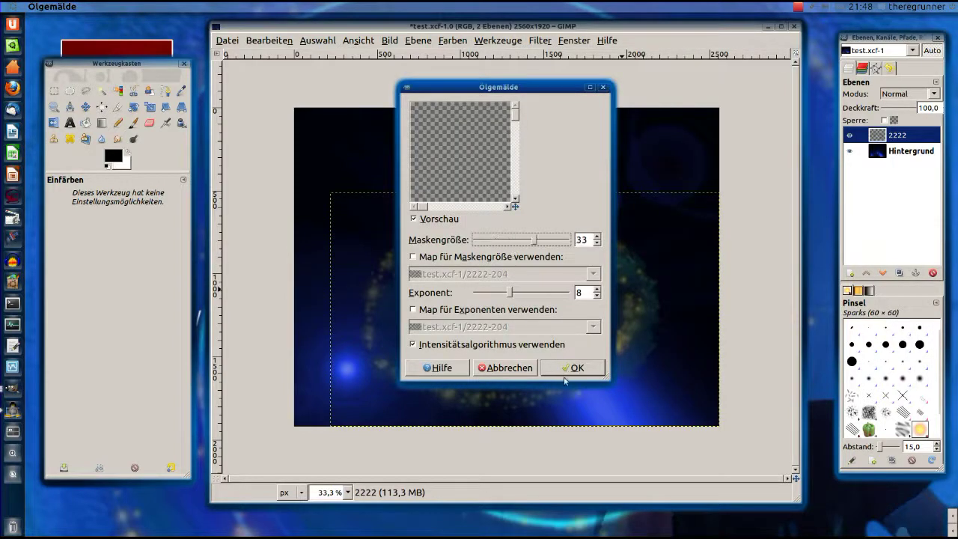
pyautogui.click(569, 368)
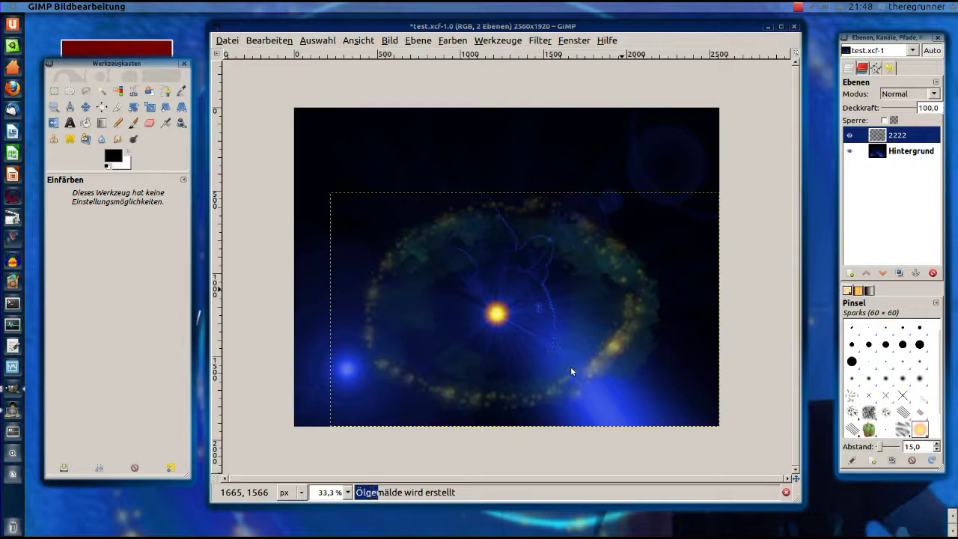
pyautogui.rightClick(798, 7)
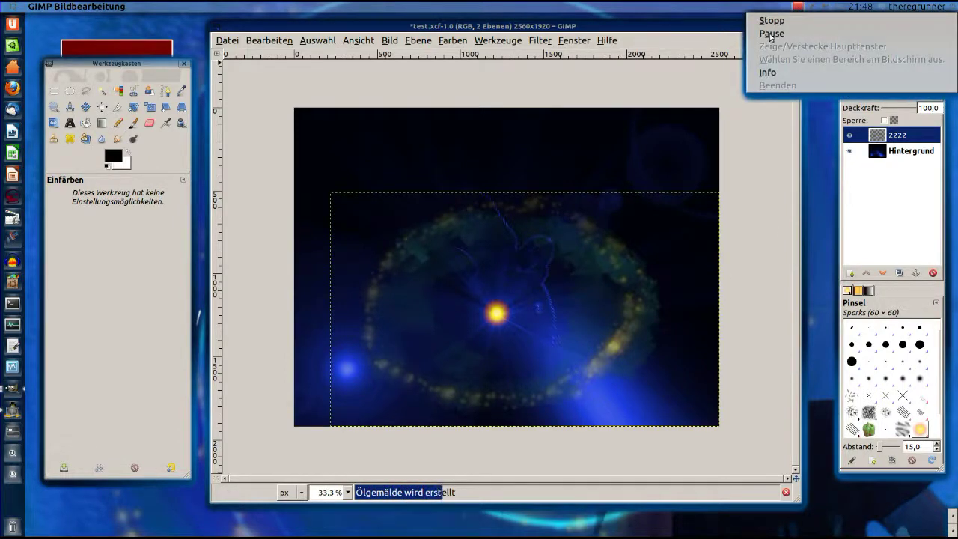
pyautogui.click(772, 35)
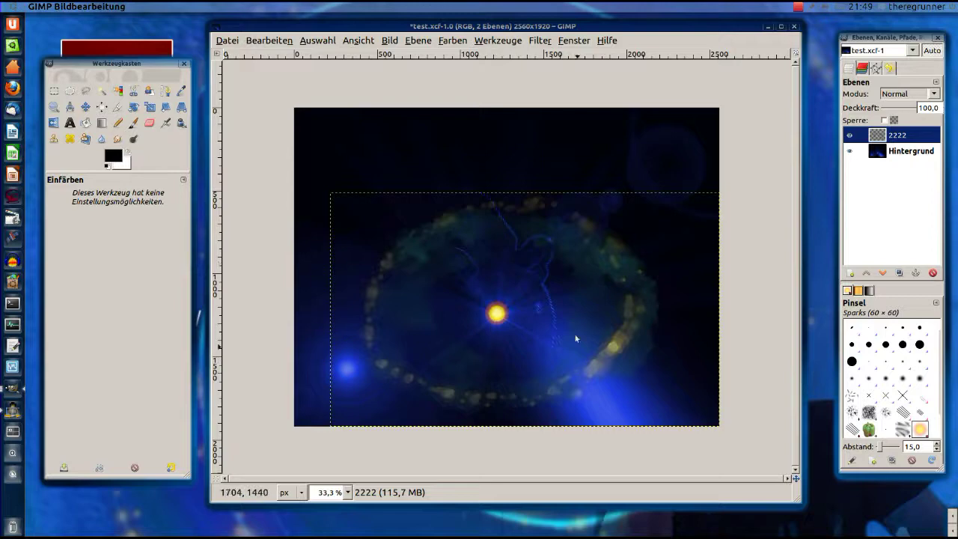
# - Zoom in and out to inspect the oil-painted star and spark ring
pyautogui.scroll(1, 580, 299)
pyautogui.scroll(2, 599, 225)
pyautogui.scroll(-2, 591, 209)
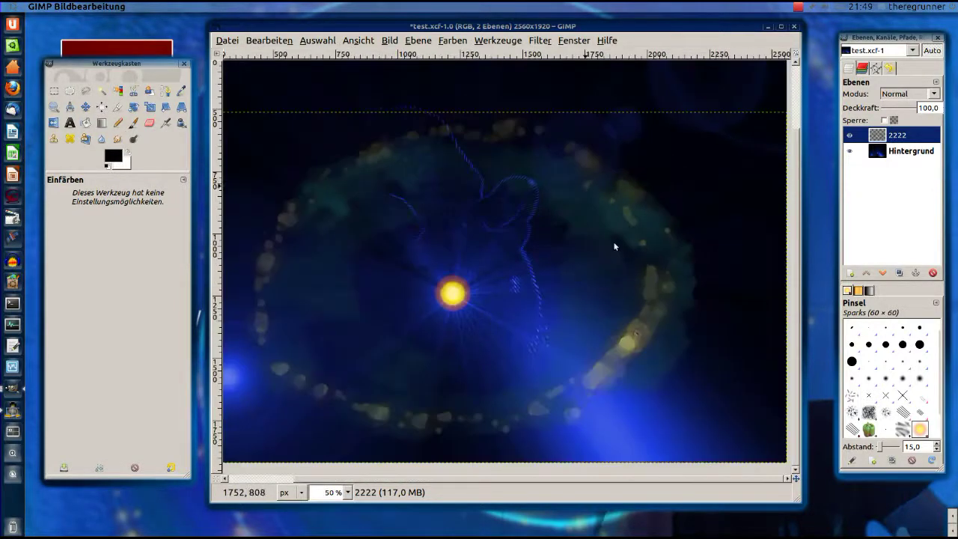
pyautogui.scroll(2, 661, 324)
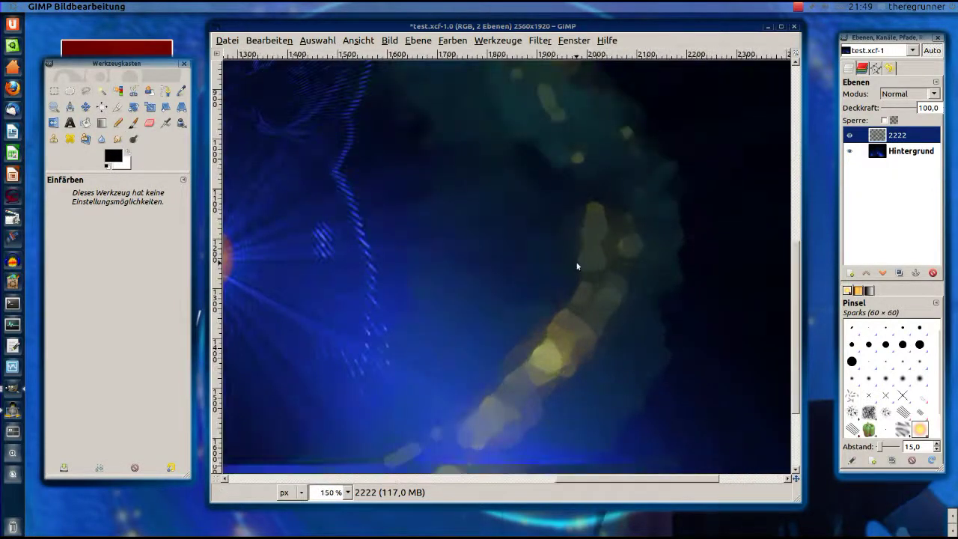
pyautogui.scroll(-1, 615, 235)
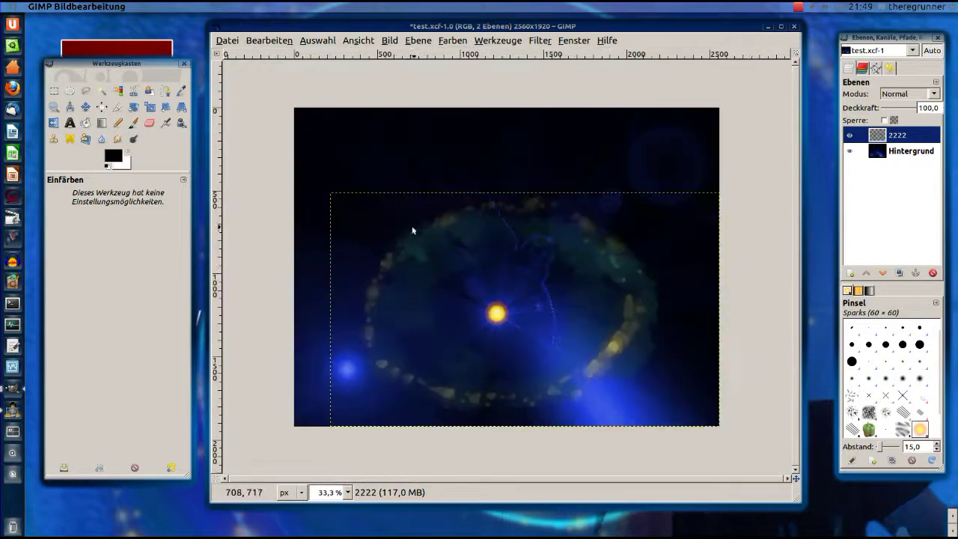
pyautogui.scroll(1, 414, 268)
pyautogui.scroll(1, 505, 265)
pyautogui.scroll(1, 499, 243)
pyautogui.scroll(-1, 499, 243)
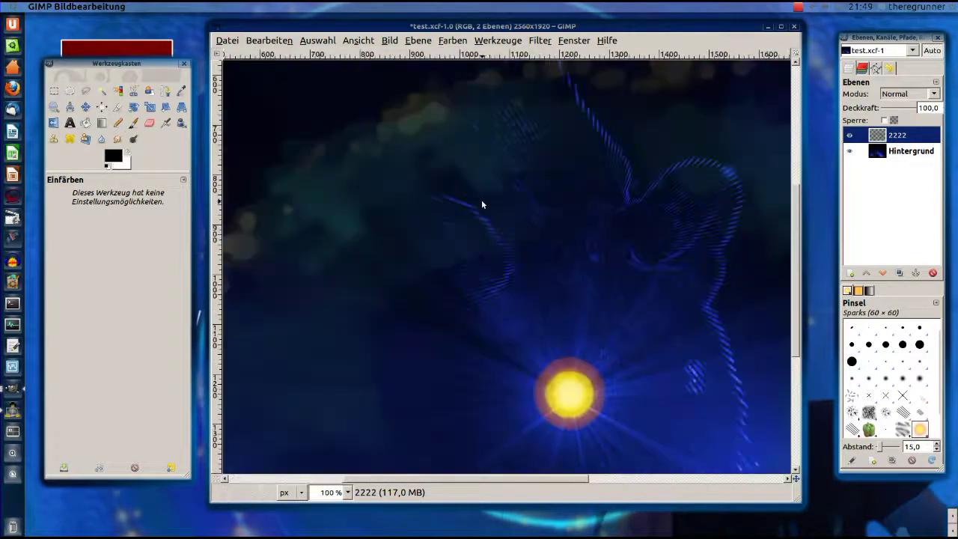
pyautogui.scroll(-1, 482, 200)
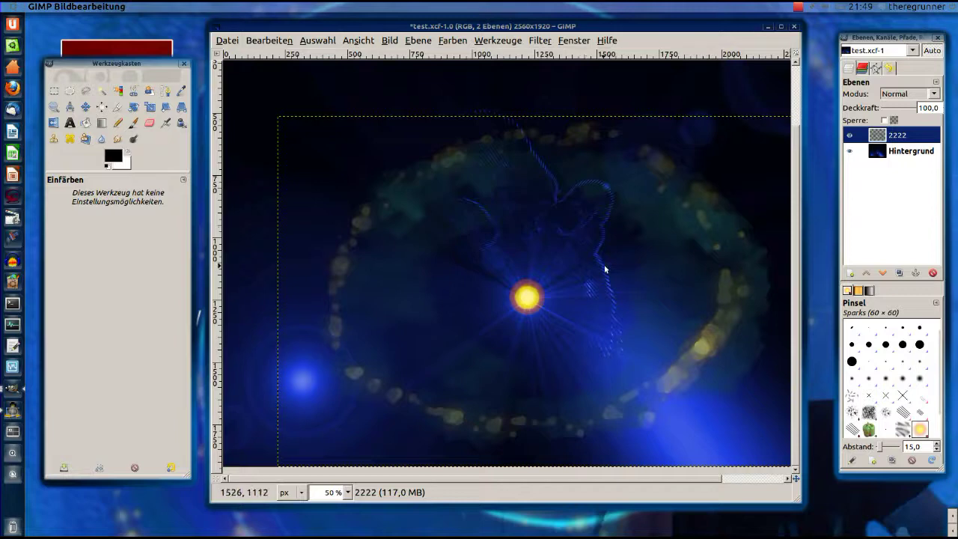
pyautogui.moveTo(547, 26); pyautogui.dragTo(534, 23)
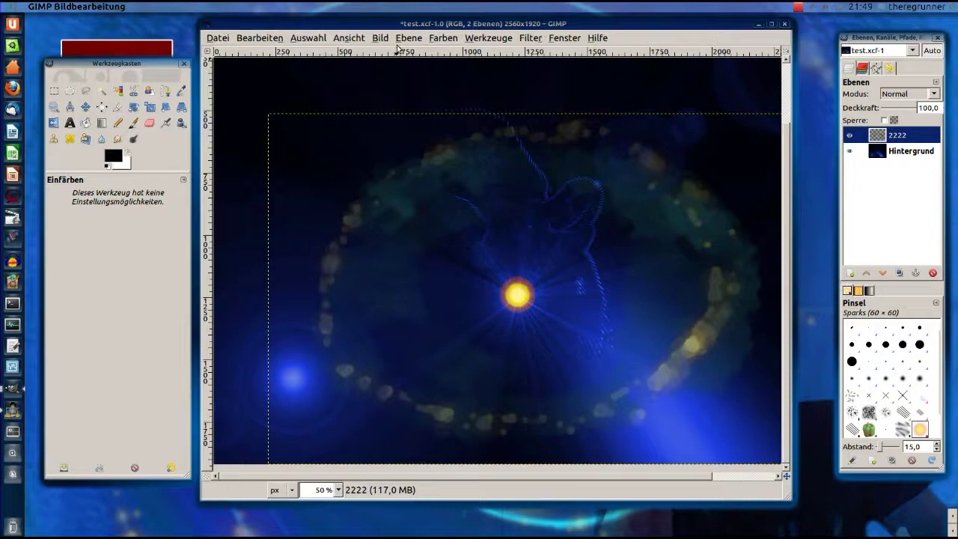
pyautogui.click(444, 38)
# - Colorize layer 2222 with hue 232, saturation 38 and lightness -9
pyautogui.click(462, 78)
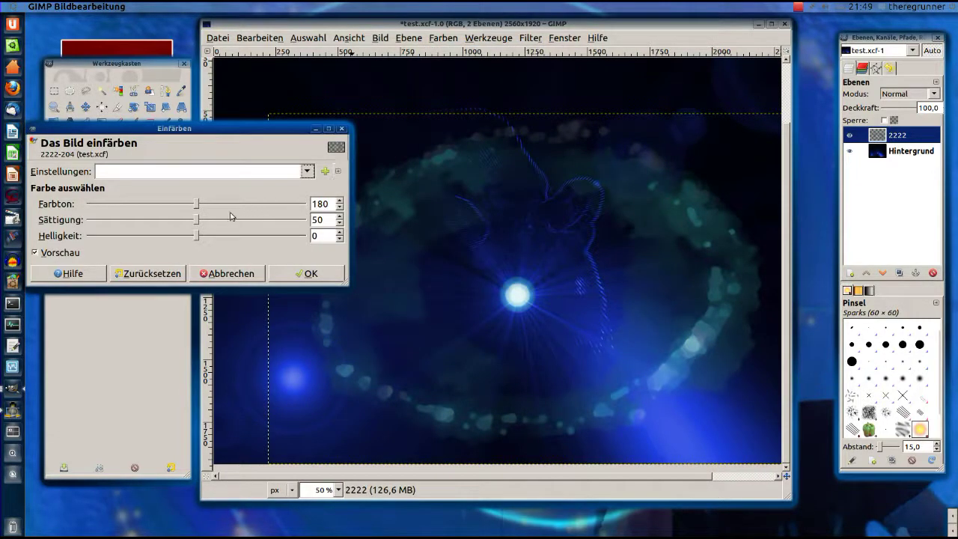
pyautogui.moveTo(197, 220)
pyautogui.mouseDown()
pyautogui.moveTo(171, 218)
pyautogui.moveTo(254, 201)
pyautogui.mouseUp()
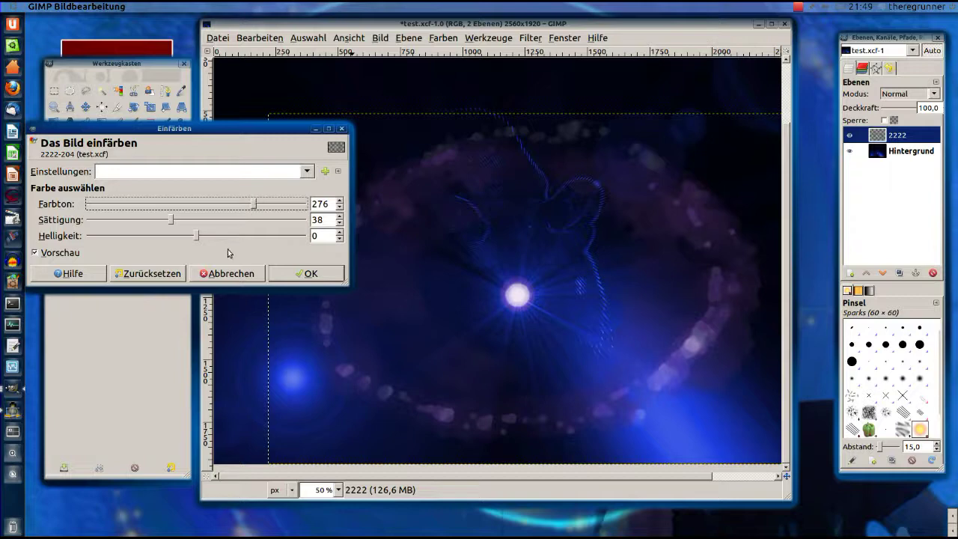
pyautogui.moveTo(196, 236)
pyautogui.mouseDown()
pyautogui.moveTo(220, 236)
pyautogui.moveTo(134, 233)
pyautogui.mouseUp()
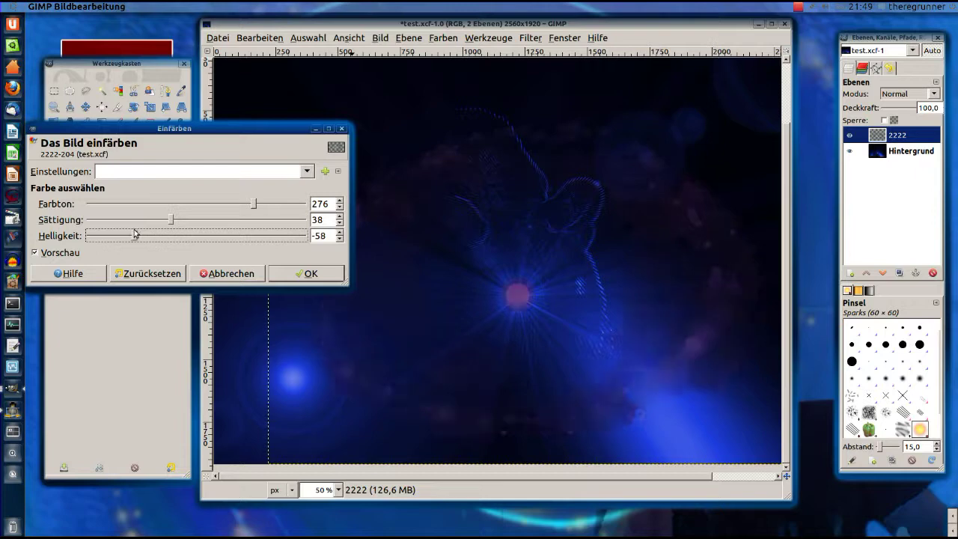
pyautogui.click(187, 234)
pyautogui.moveTo(256, 209); pyautogui.dragTo(66, 211)
pyautogui.moveTo(145, 213)
pyautogui.mouseDown()
pyautogui.moveTo(229, 217)
pyautogui.moveTo(260, 208)
pyautogui.moveTo(227, 207)
pyautogui.mouseUp()
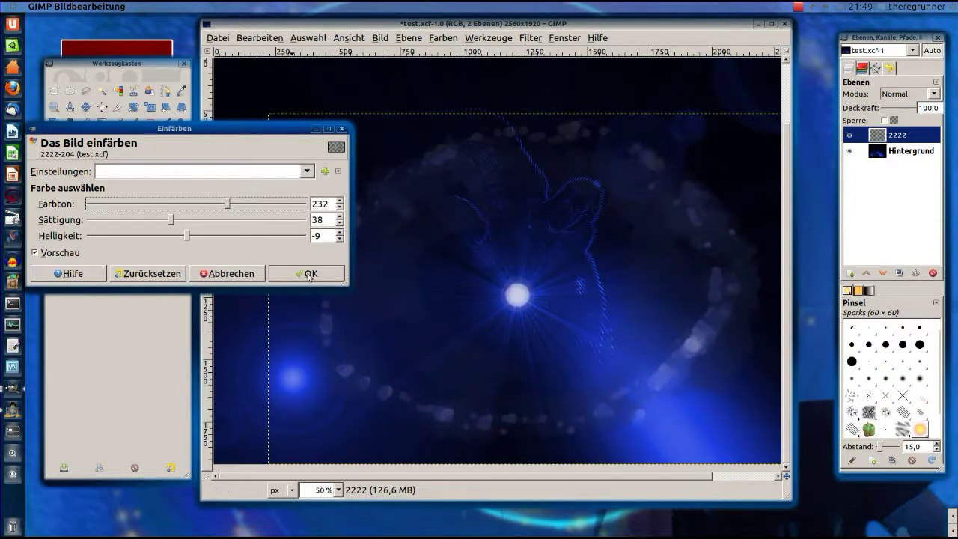
pyautogui.click(307, 276)
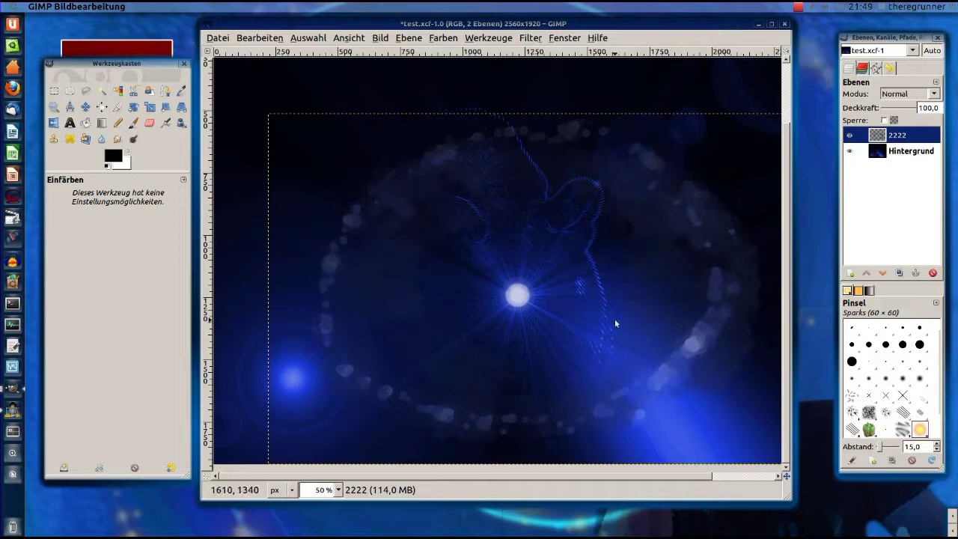
# - Set the airbrush to the Sand Dunes (AP) brush at scale 7,10 on the Hintergrund layer
pyautogui.click(165, 123)
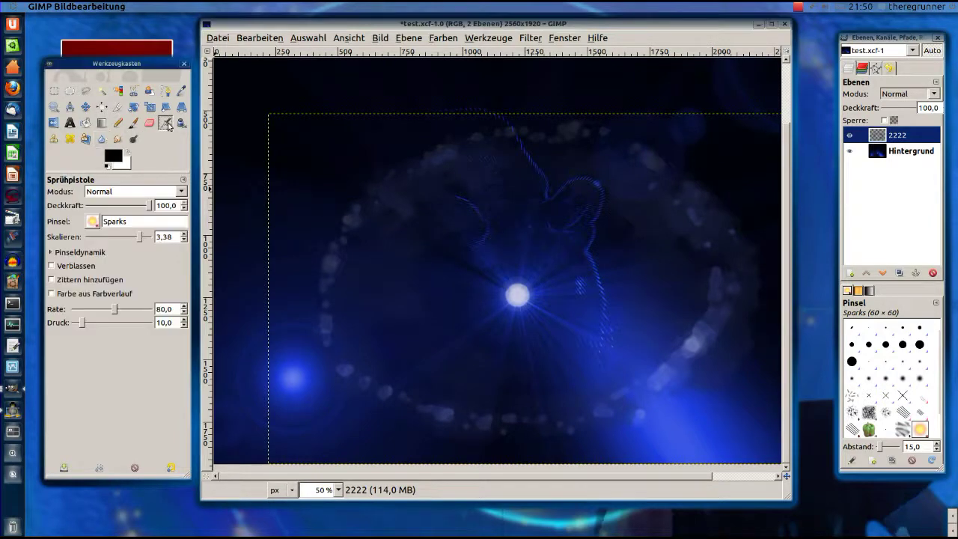
pyautogui.click(92, 222)
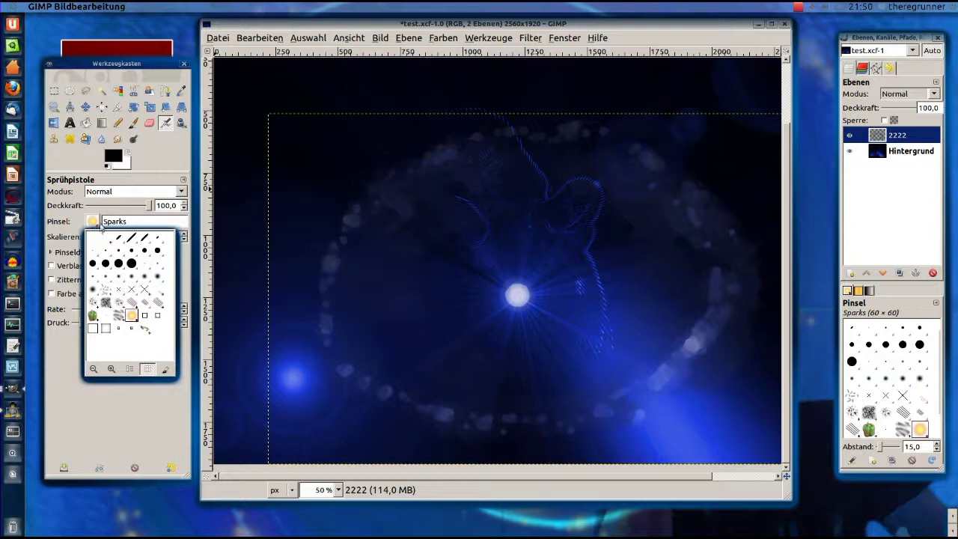
pyautogui.click(131, 302)
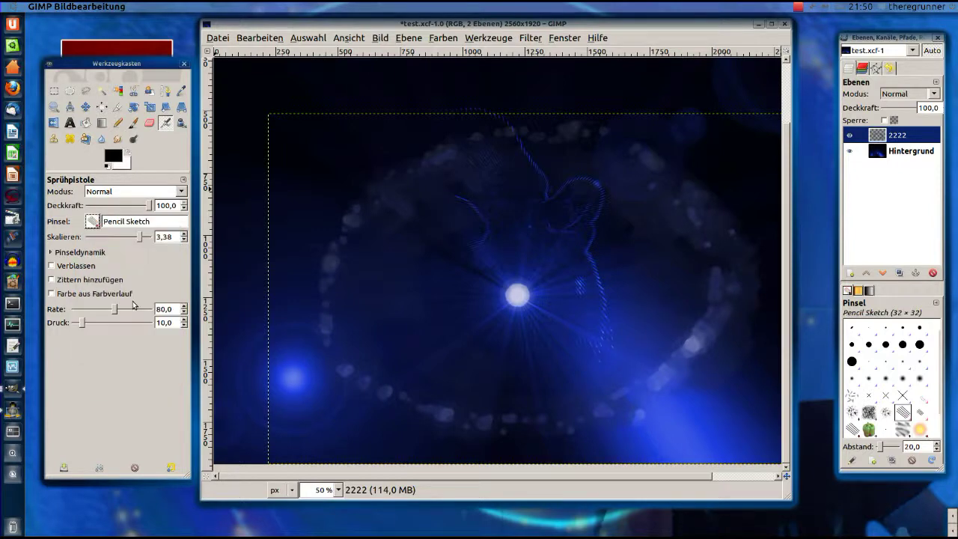
pyautogui.click(93, 223)
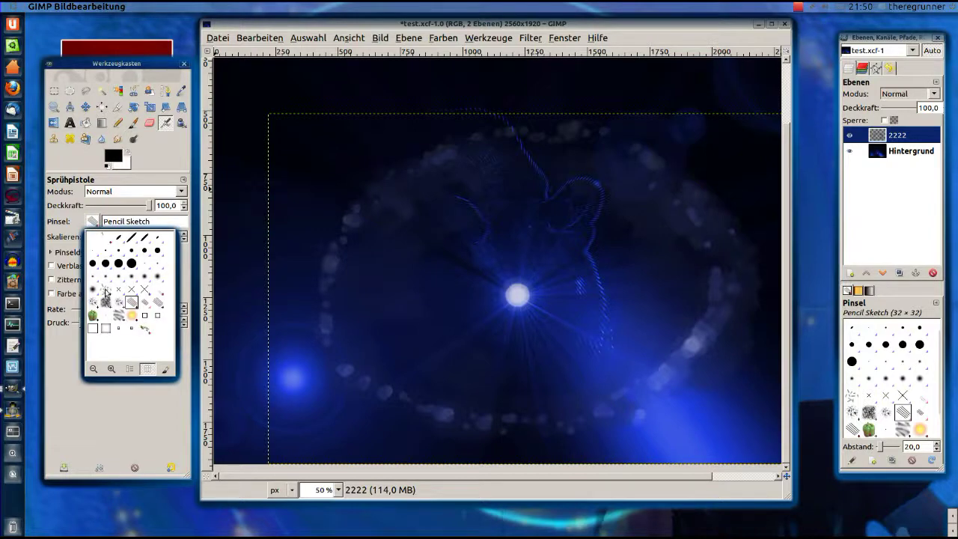
pyautogui.click(105, 294)
pyautogui.click(91, 223)
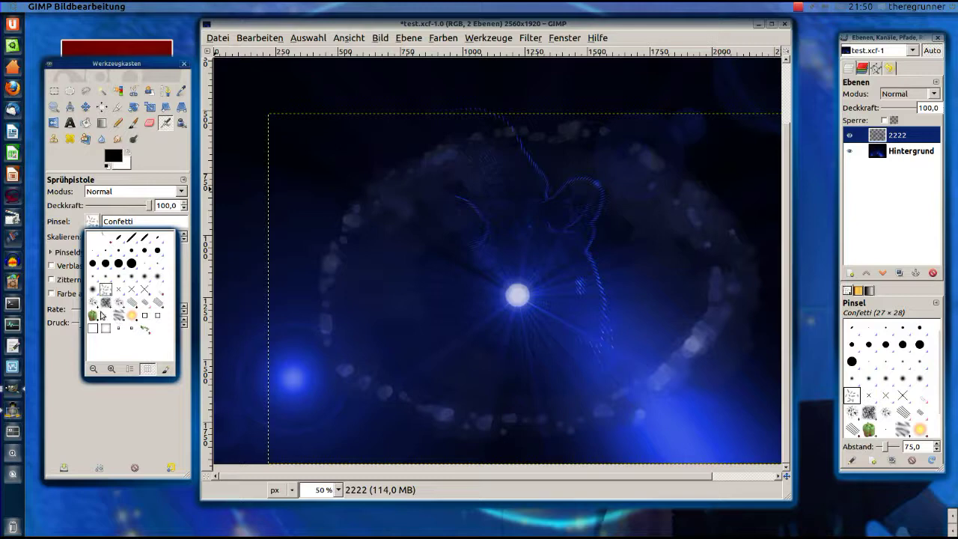
pyautogui.click(117, 316)
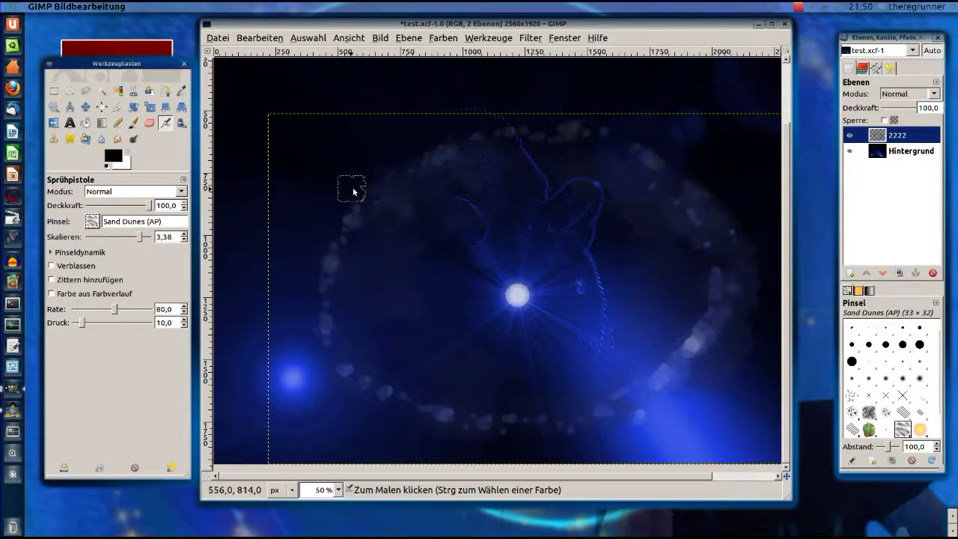
pyautogui.moveTo(138, 241); pyautogui.dragTo(145, 241)
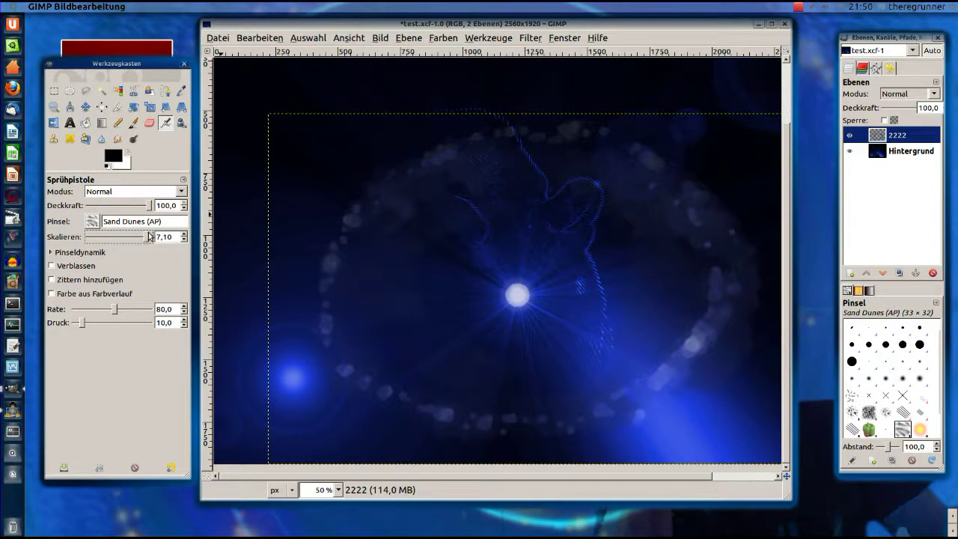
pyautogui.click(910, 151)
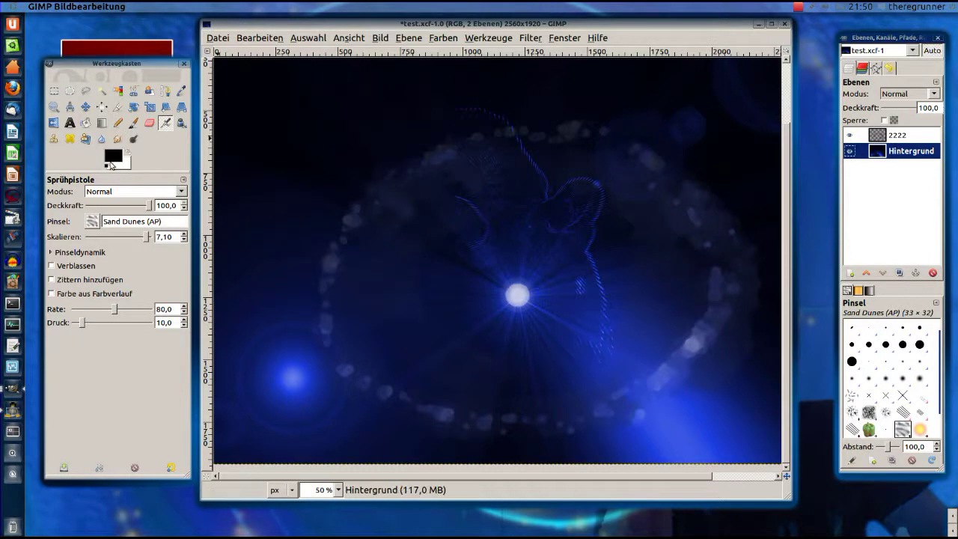
# - Set the foreground colour to red
pyautogui.click(110, 162)
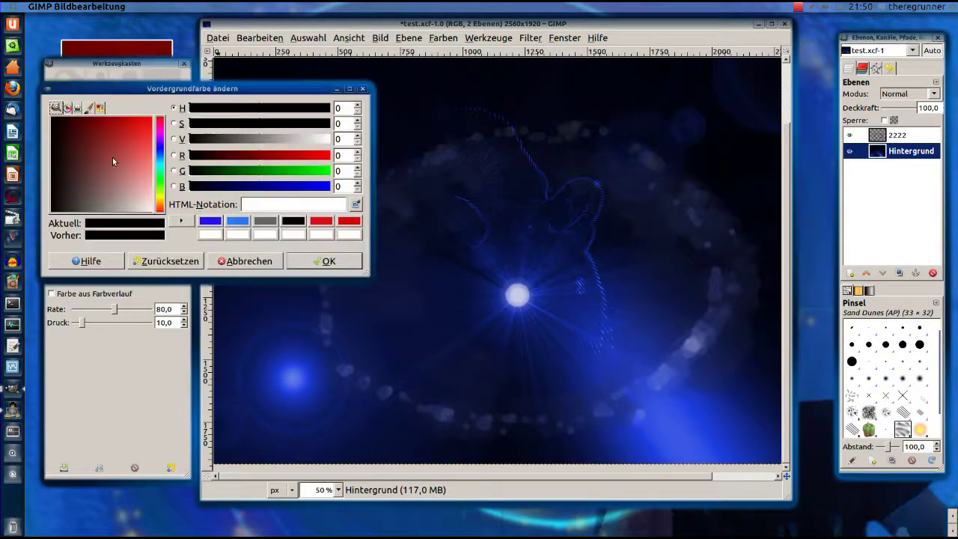
pyautogui.click(323, 221)
pyautogui.click(317, 261)
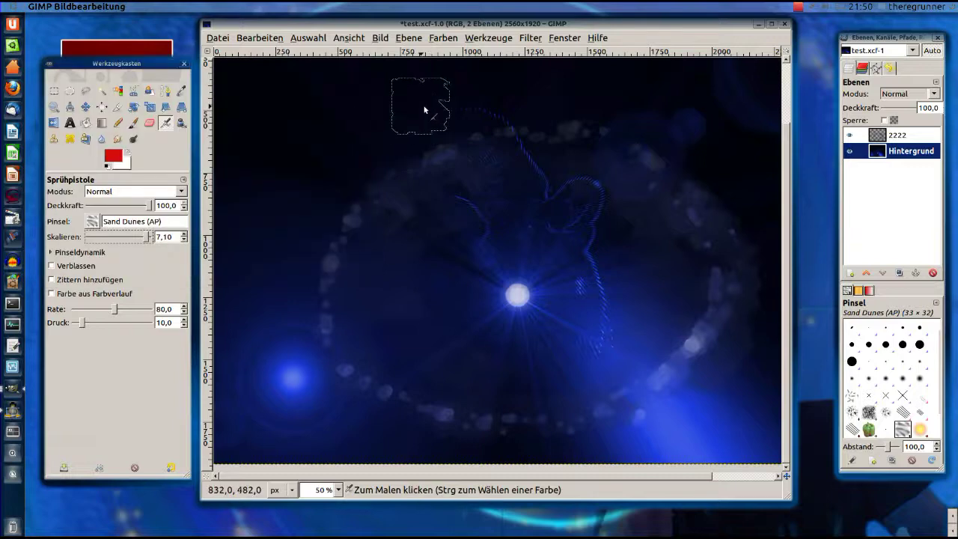
# - Airbrush red along the ring's top, left side, upper-right edge and lower canvas
pyautogui.moveTo(273, 204)
pyautogui.mouseDown()
pyautogui.moveTo(523, 84)
pyautogui.moveTo(309, 217)
pyautogui.mouseUp()
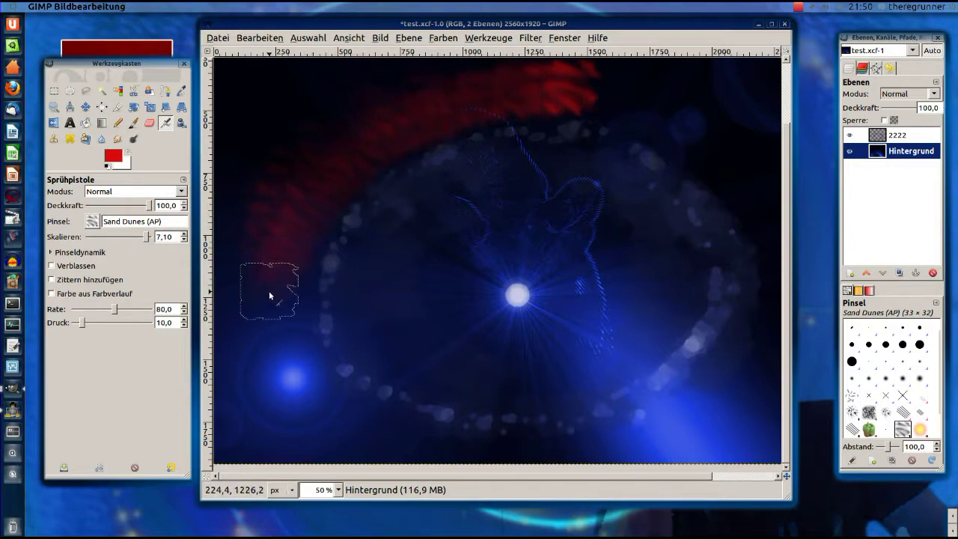
pyautogui.moveTo(309, 217); pyautogui.dragTo(268, 300)
pyautogui.moveTo(262, 244)
pyautogui.mouseDown()
pyautogui.moveTo(358, 114)
pyautogui.moveTo(457, 76)
pyautogui.mouseUp()
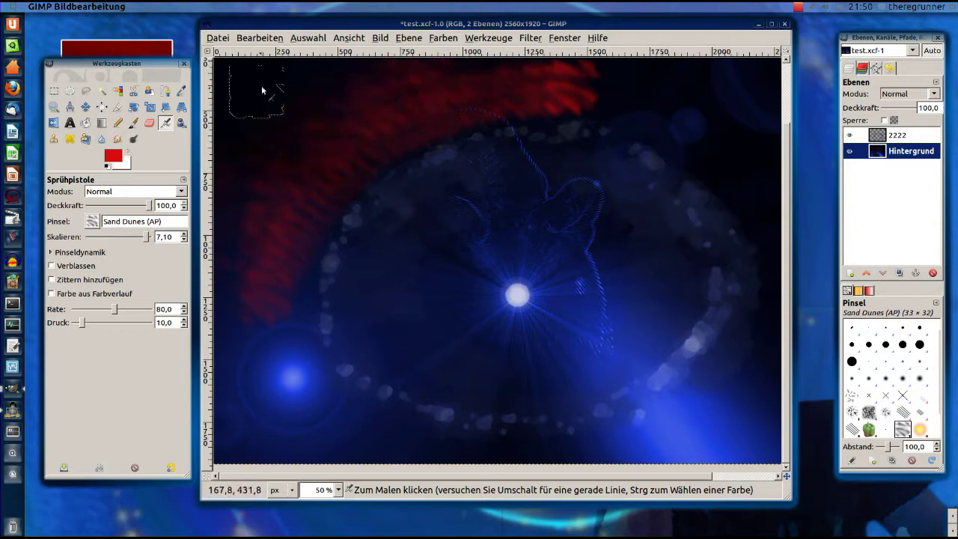
pyautogui.moveTo(713, 75); pyautogui.dragTo(772, 218)
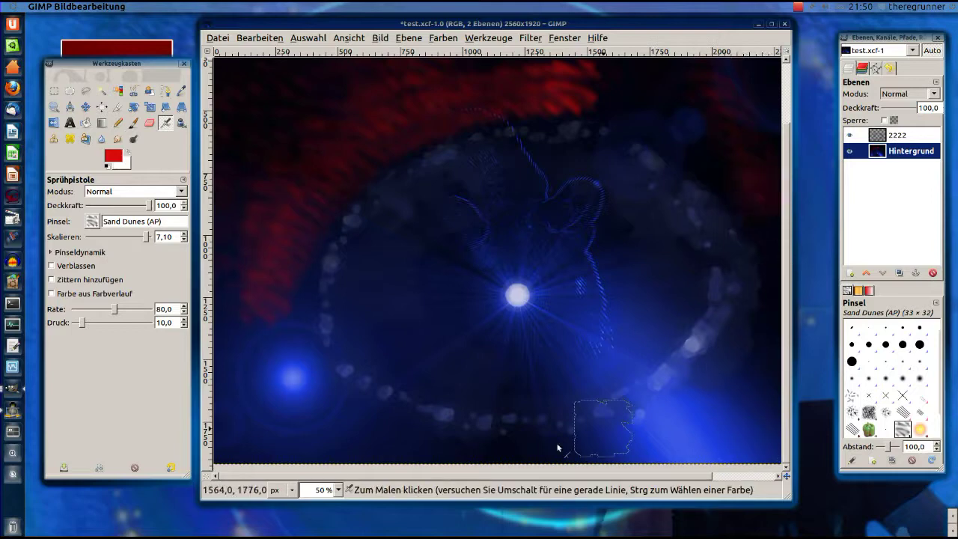
pyautogui.moveTo(491, 465); pyautogui.dragTo(343, 443)
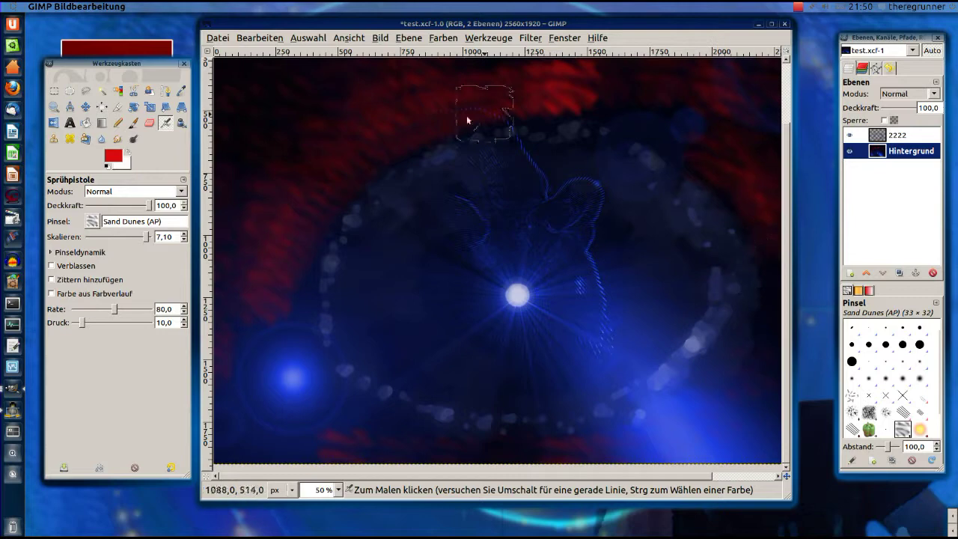
pyautogui.click(92, 221)
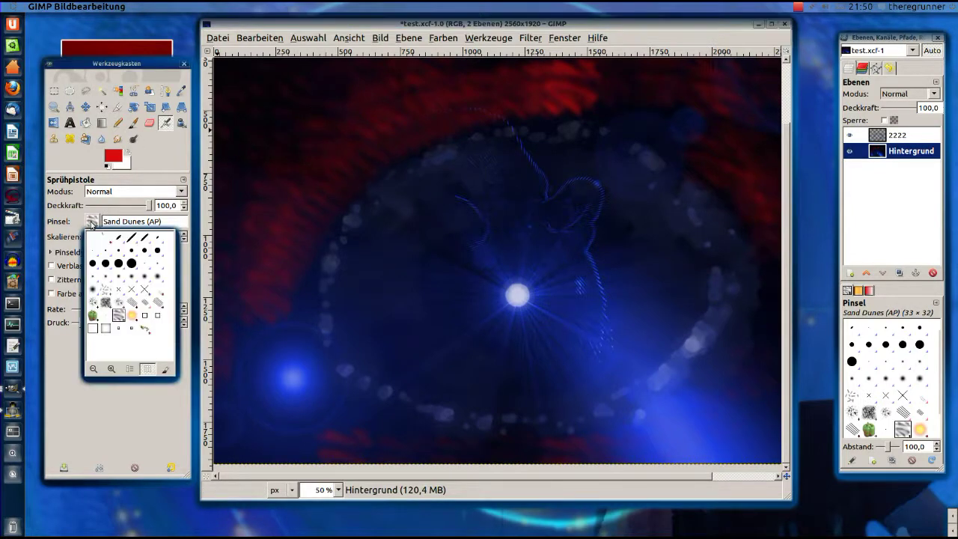
# - Pick the Sparks brush, try a blue foreground, and shrink the scale to 0,58
pyautogui.click(133, 318)
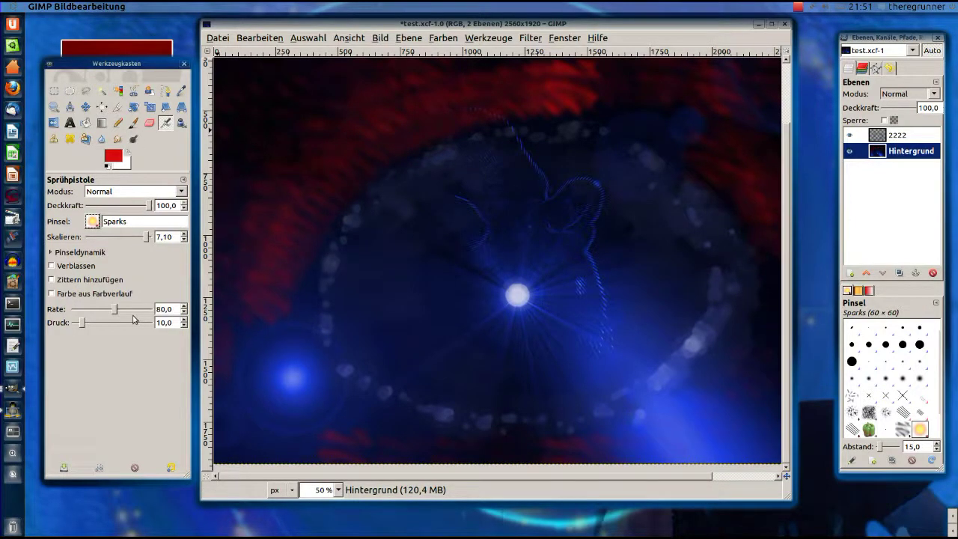
pyautogui.click(111, 159)
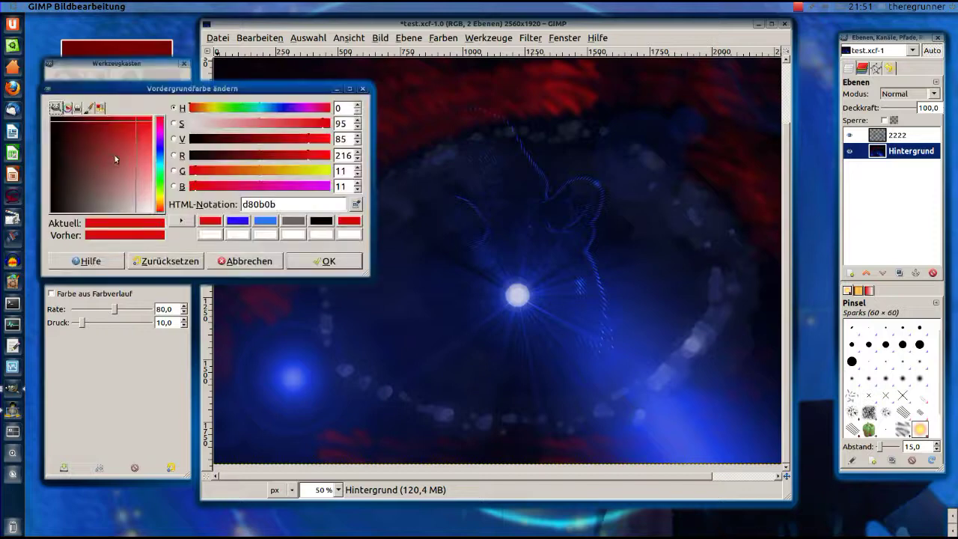
pyautogui.click(266, 222)
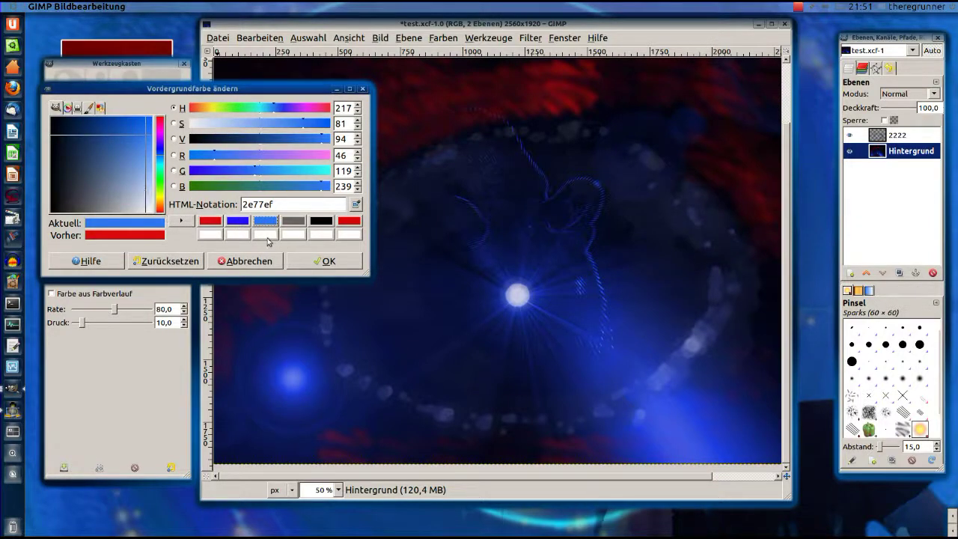
pyautogui.click(324, 261)
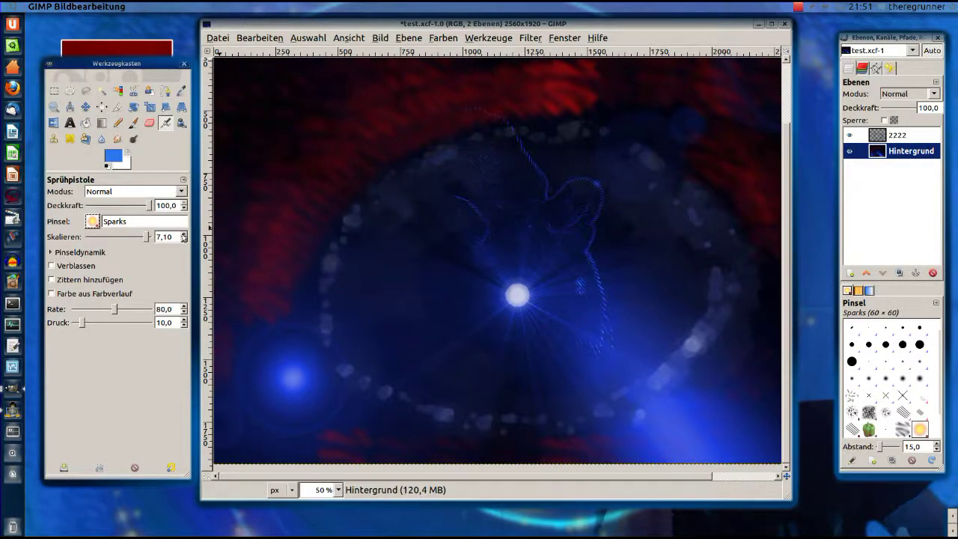
pyautogui.moveTo(147, 238); pyautogui.dragTo(124, 237)
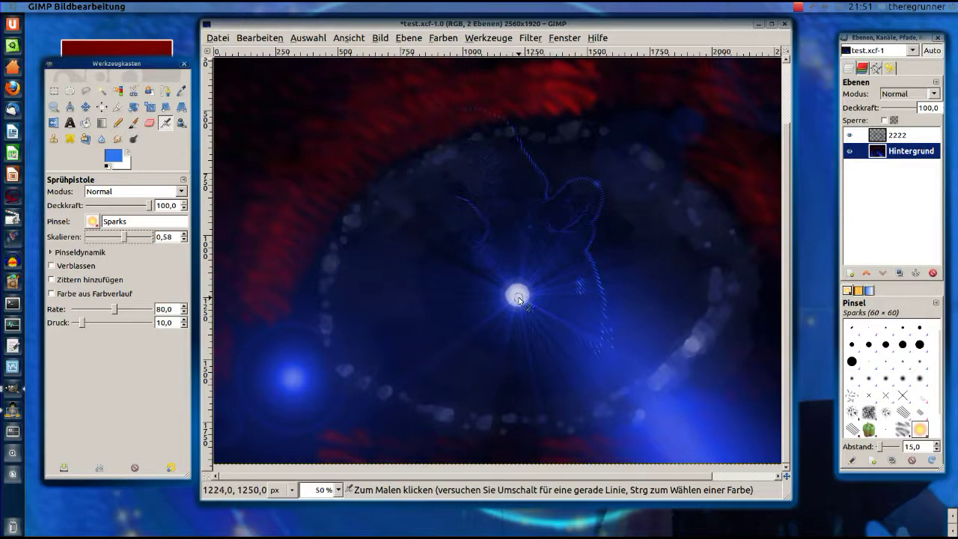
pyautogui.scroll(4, 519, 298)
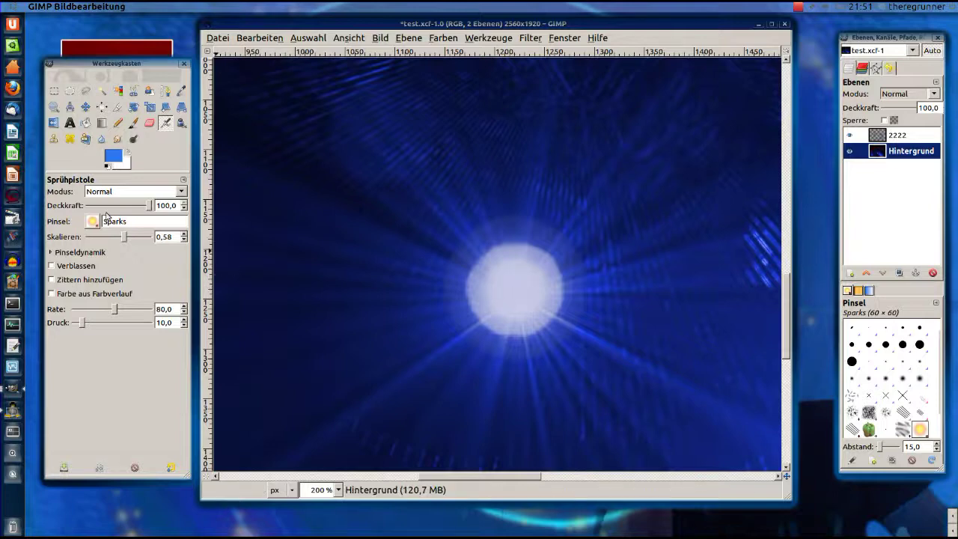
# - With a red foreground at scale 1,70, dab a yellow glow on layer 2222's star centre
pyautogui.click(118, 157)
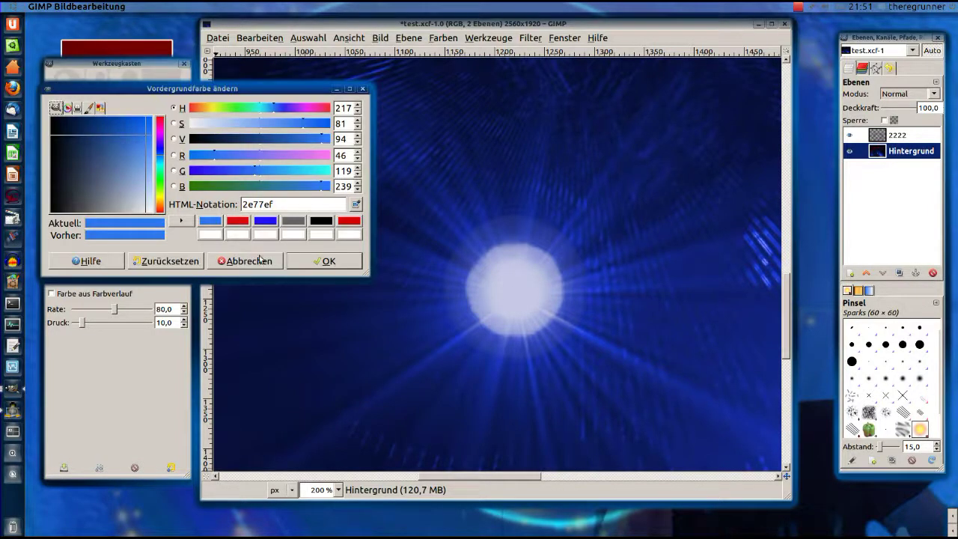
pyautogui.click(241, 227)
pyautogui.click(326, 261)
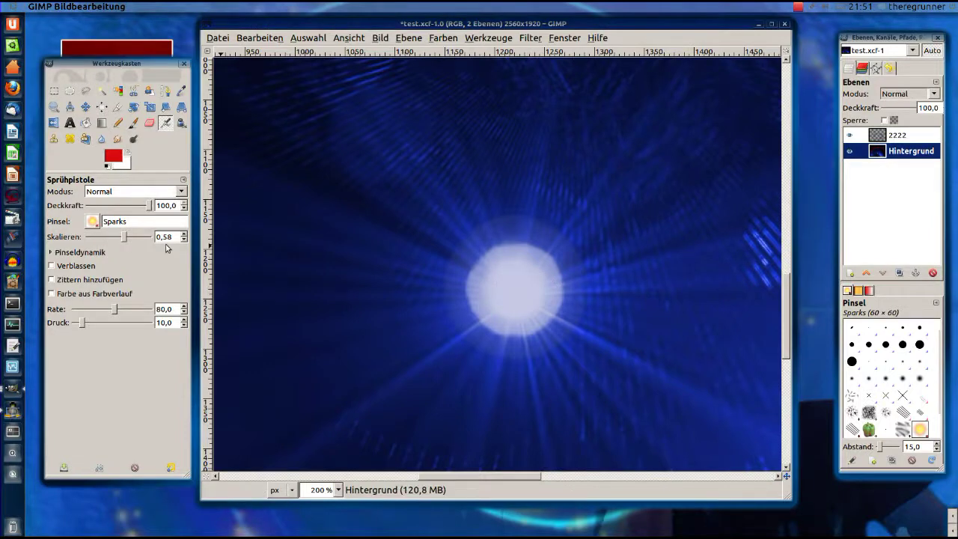
pyautogui.moveTo(128, 241); pyautogui.dragTo(138, 241)
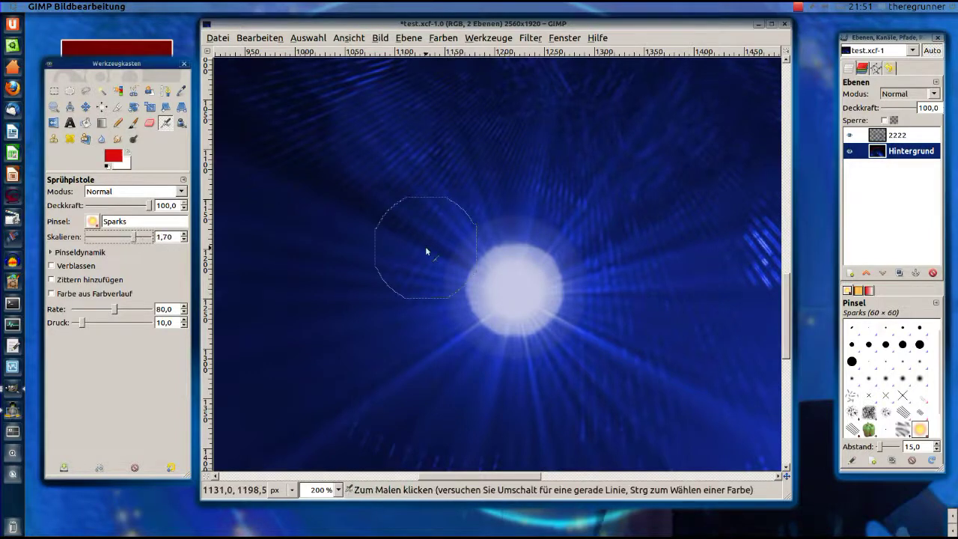
pyautogui.click(895, 135)
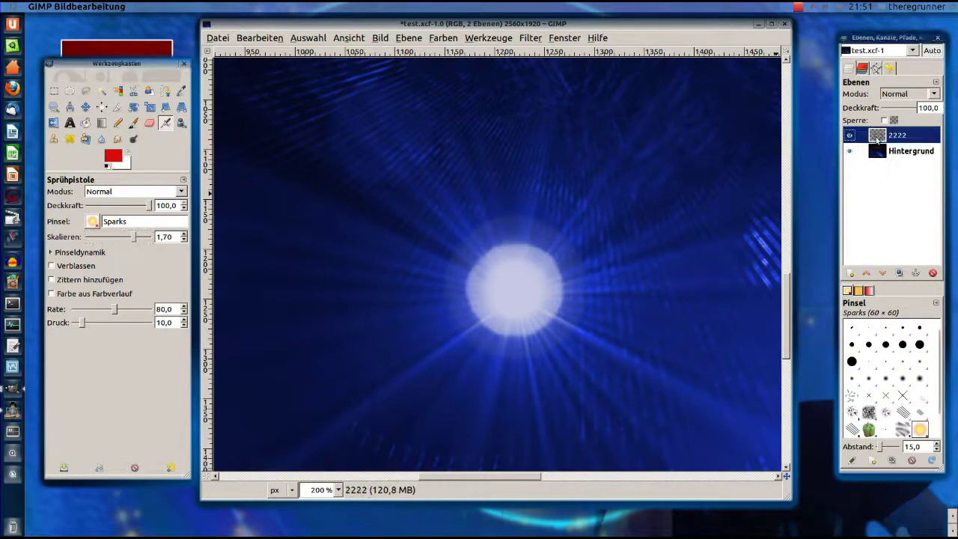
pyautogui.click(515, 296)
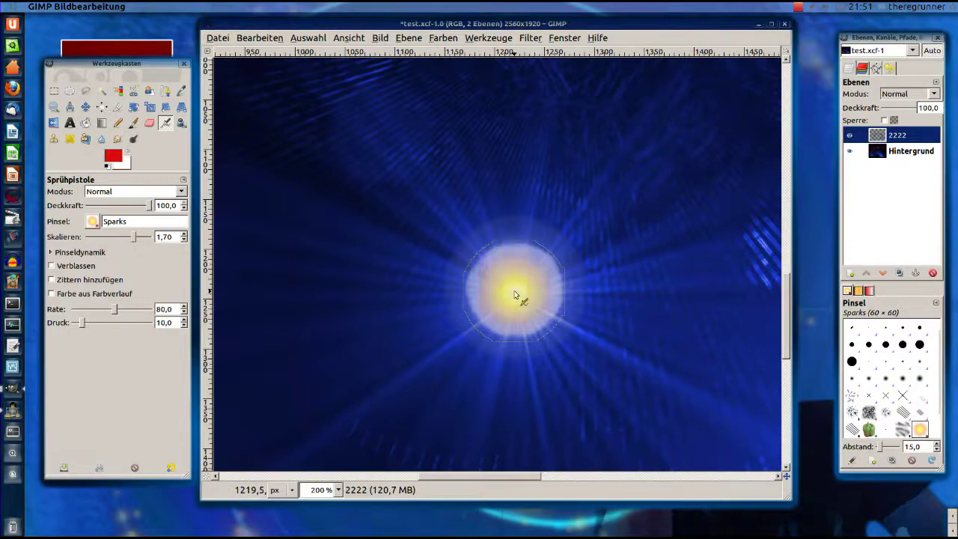
pyautogui.scroll(-3, 524, 300)
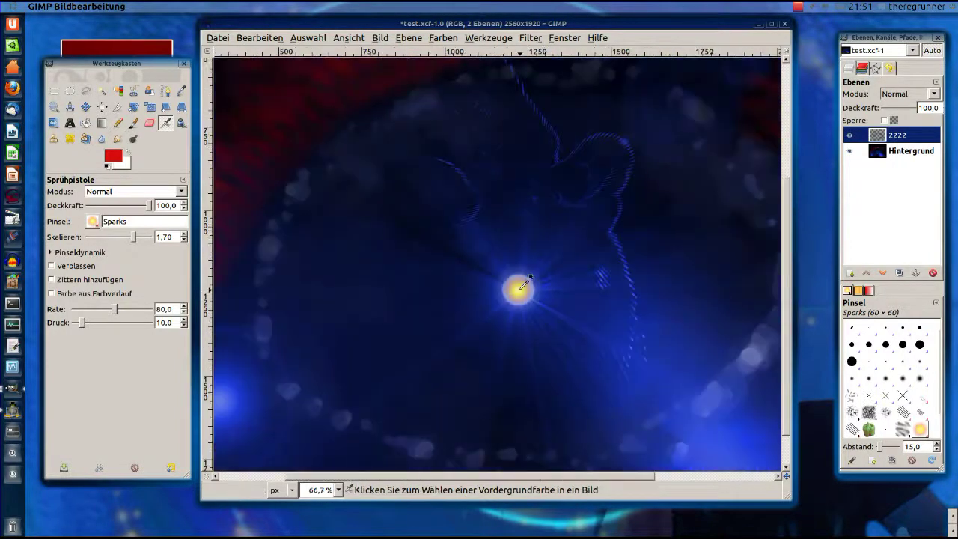
pyautogui.scroll(-2, 563, 320)
pyautogui.scroll(2, 545, 353)
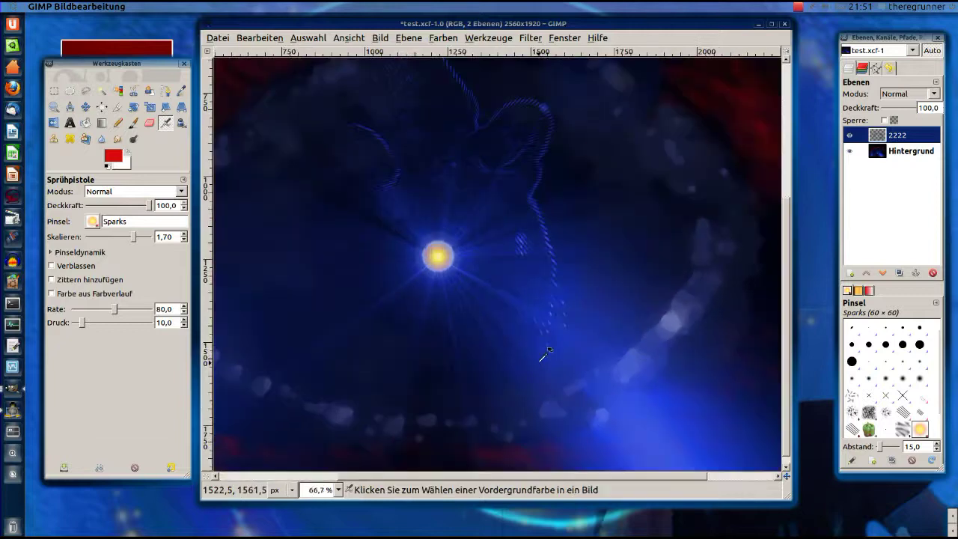
pyautogui.scroll(-1, 541, 337)
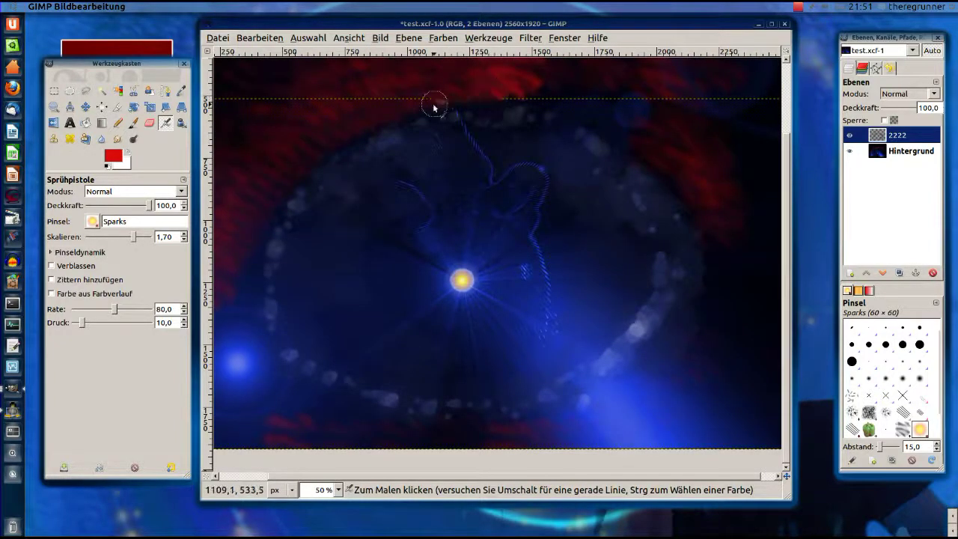
# - Spray Sparks dabs at scale 4,25 around the ring's upper, left, lower and right arcs
pyautogui.moveTo(387, 127); pyautogui.dragTo(313, 167)
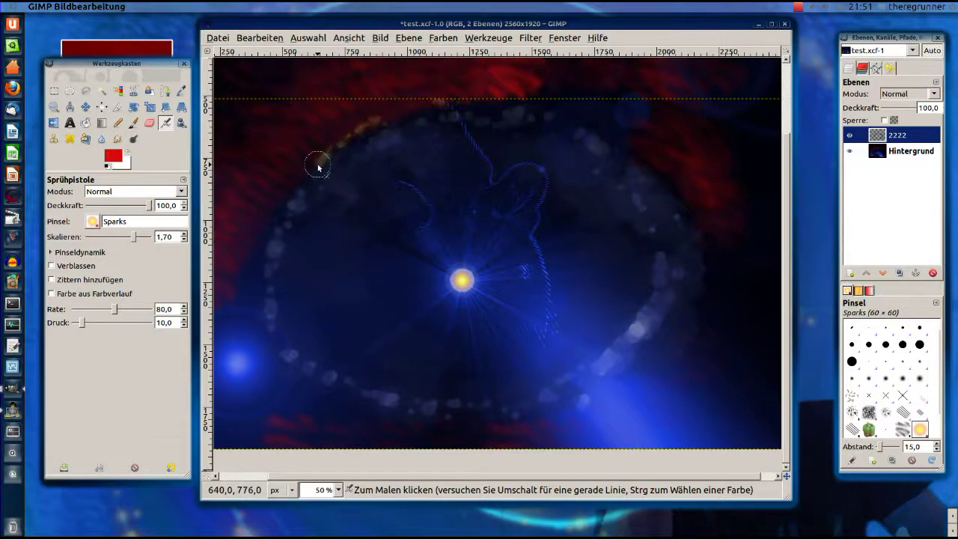
pyautogui.moveTo(132, 238); pyautogui.dragTo(146, 238)
pyautogui.moveTo(367, 135)
pyautogui.mouseDown()
pyautogui.moveTo(289, 192)
pyautogui.moveTo(246, 252)
pyautogui.mouseUp()
pyautogui.moveTo(261, 328)
pyautogui.mouseDown()
pyautogui.moveTo(321, 389)
pyautogui.moveTo(407, 422)
pyautogui.moveTo(511, 426)
pyautogui.mouseUp()
pyautogui.moveTo(577, 405)
pyautogui.mouseDown()
pyautogui.moveTo(647, 376)
pyautogui.moveTo(711, 298)
pyautogui.moveTo(700, 195)
pyautogui.moveTo(671, 133)
pyautogui.moveTo(535, 85)
pyautogui.moveTo(359, 90)
pyautogui.moveTo(267, 145)
pyautogui.mouseUp()
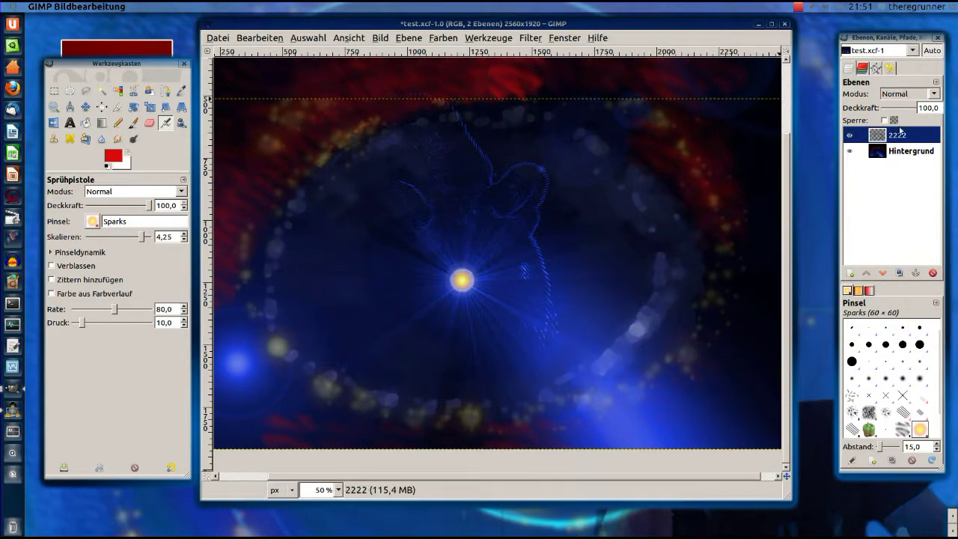
pyautogui.click(884, 152)
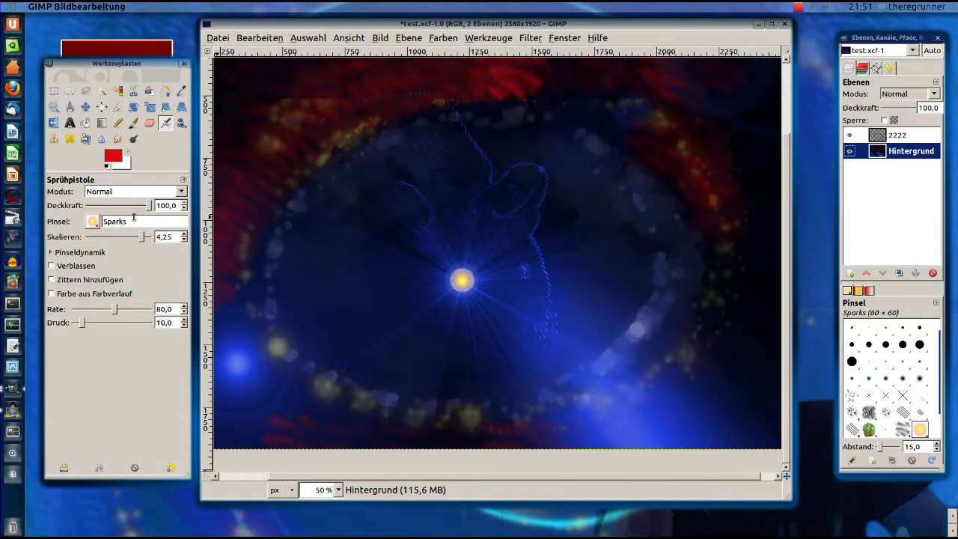
# - Set the foreground back to blue and undo the last spray stroke
pyautogui.click(112, 161)
pyautogui.click(237, 221)
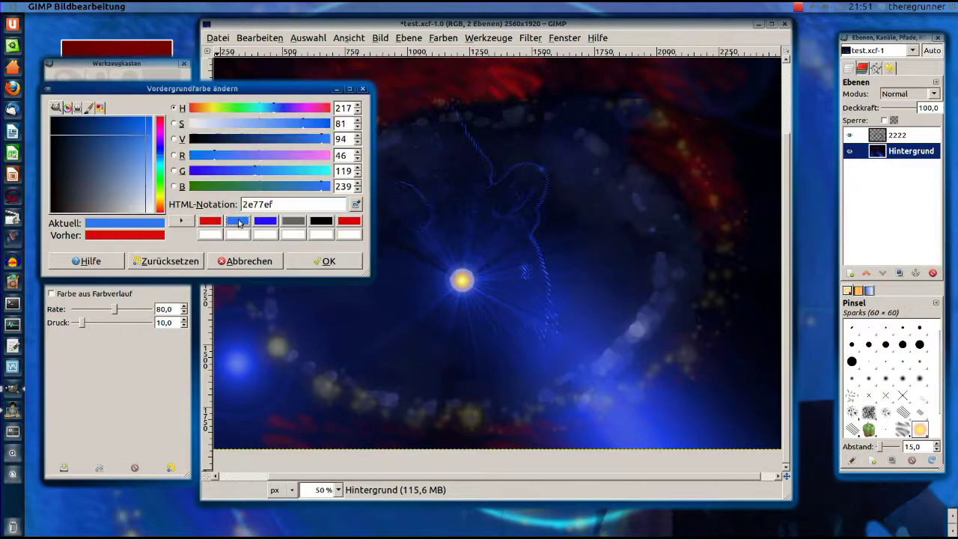
pyautogui.click(326, 262)
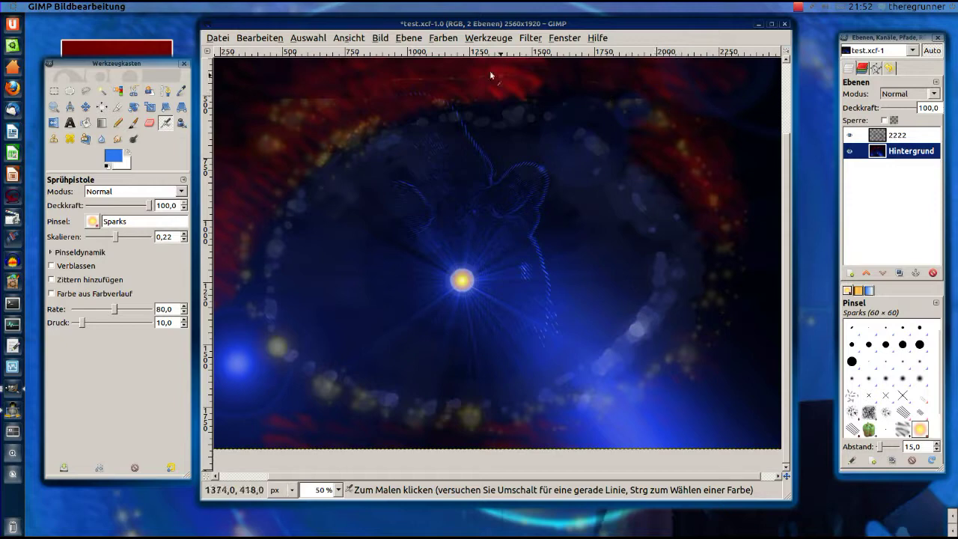
pyautogui.click(259, 38)
pyautogui.click(254, 52)
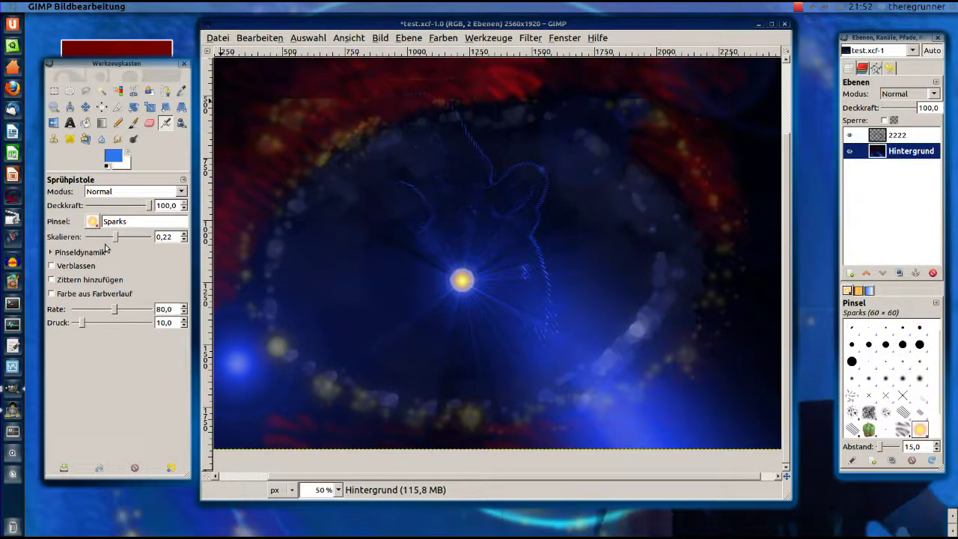
# - Spray a faint Sparks dab at scale 1,52 near the upper-left, then zoom to 100%
pyautogui.moveTo(116, 242); pyautogui.dragTo(133, 244)
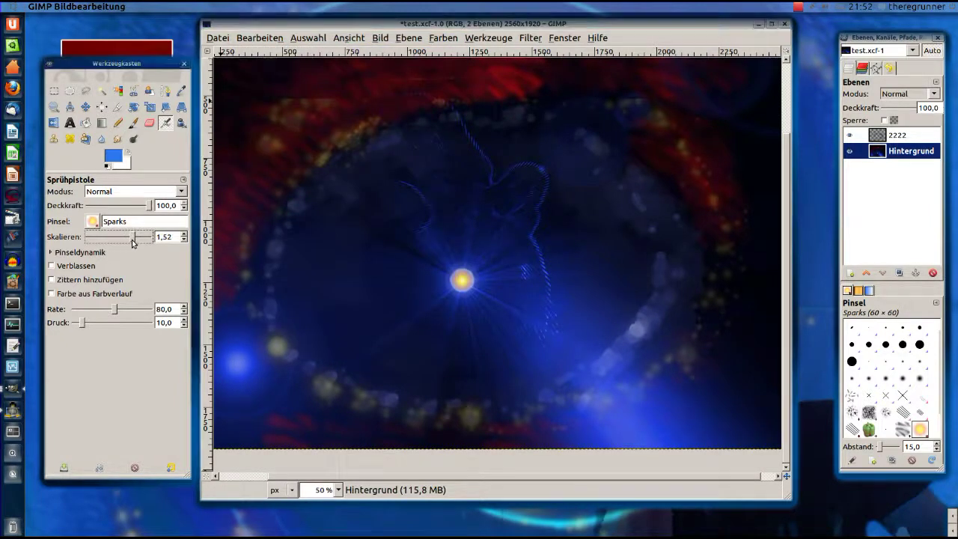
pyautogui.click(295, 88)
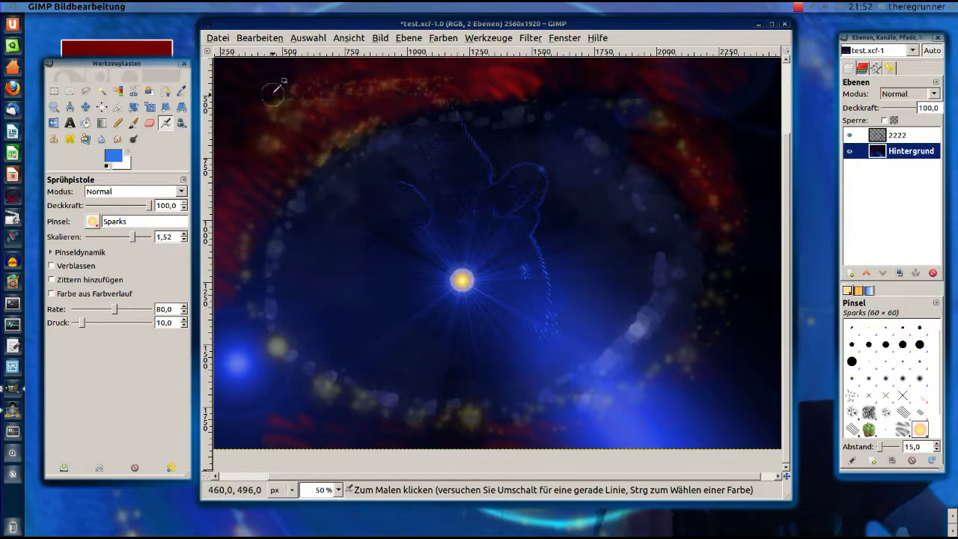
pyautogui.press('1')
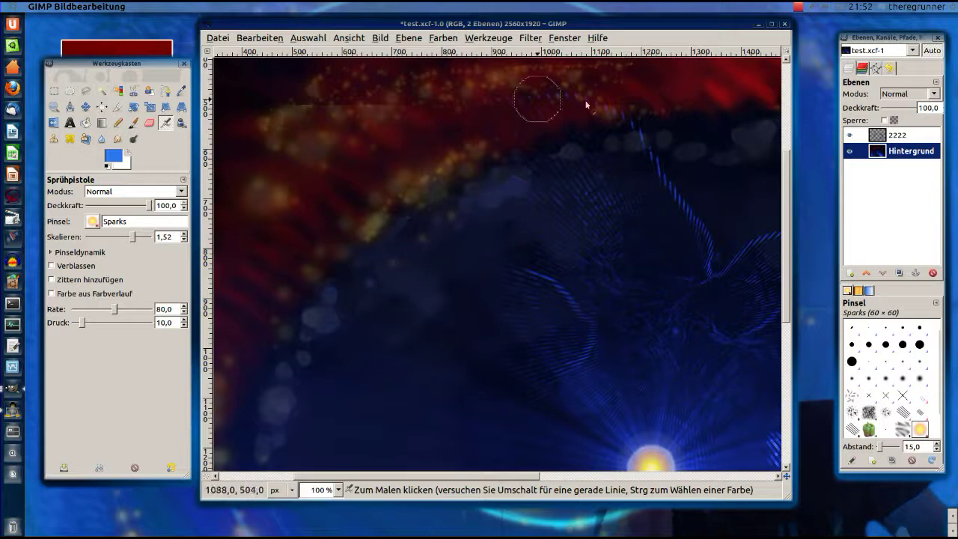
pyautogui.click(117, 139)
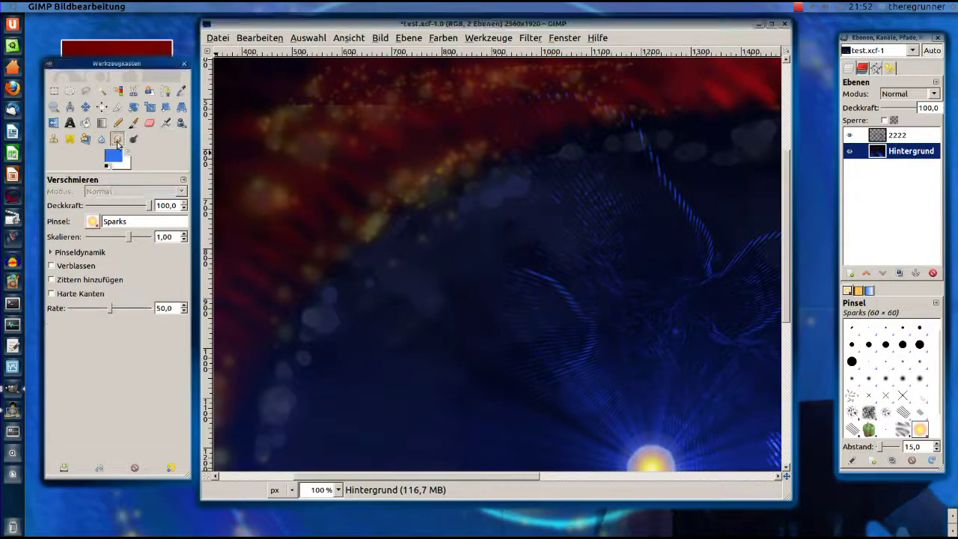
# - Smudge the red glow band sideways and enlarge the smudge scale to 3,58
pyautogui.moveTo(321, 105)
pyautogui.mouseDown()
pyautogui.moveTo(443, 107)
pyautogui.moveTo(278, 100)
pyautogui.mouseUp()
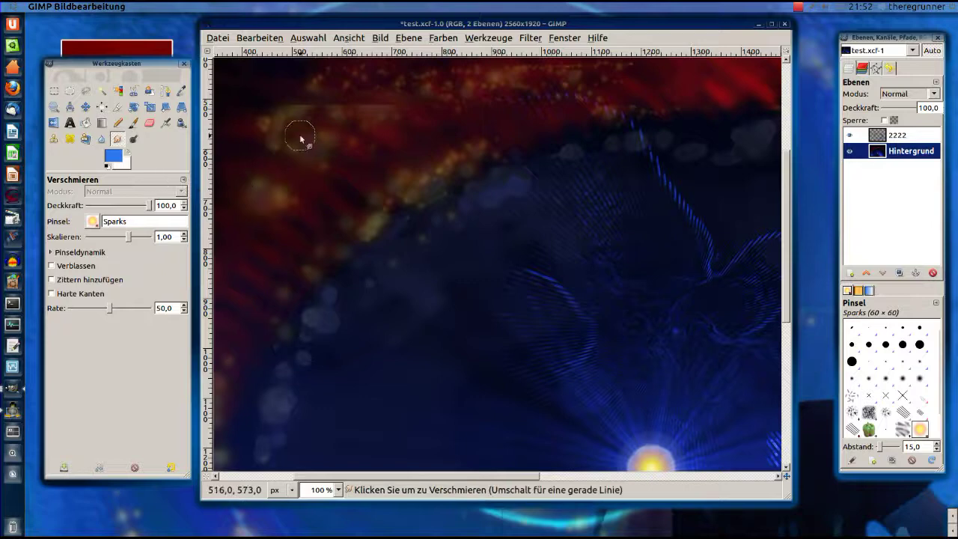
pyautogui.moveTo(351, 107); pyautogui.dragTo(331, 107)
pyautogui.moveTo(131, 236); pyautogui.dragTo(146, 237)
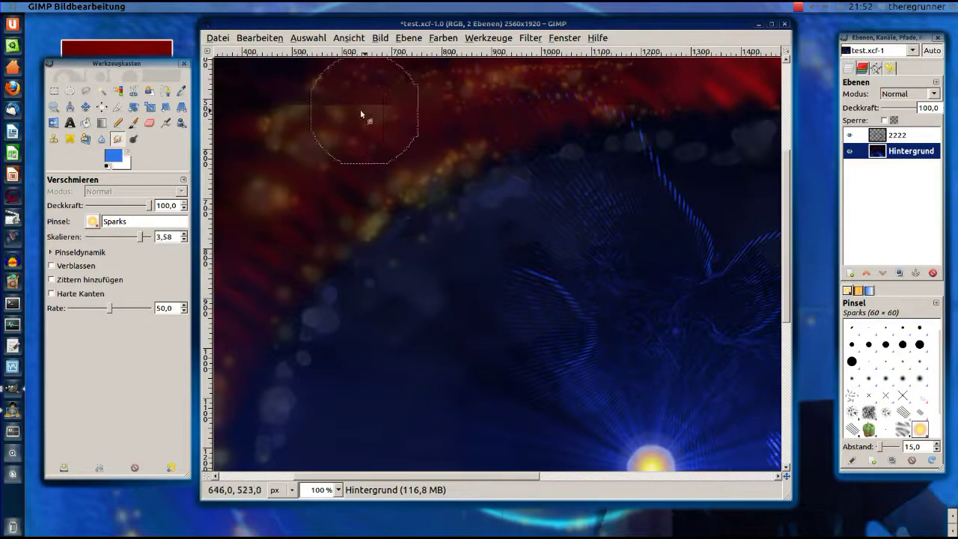
# - Zoom out to view the whole image, then return to the 50% view
pyautogui.press('-')
pyautogui.press('-')
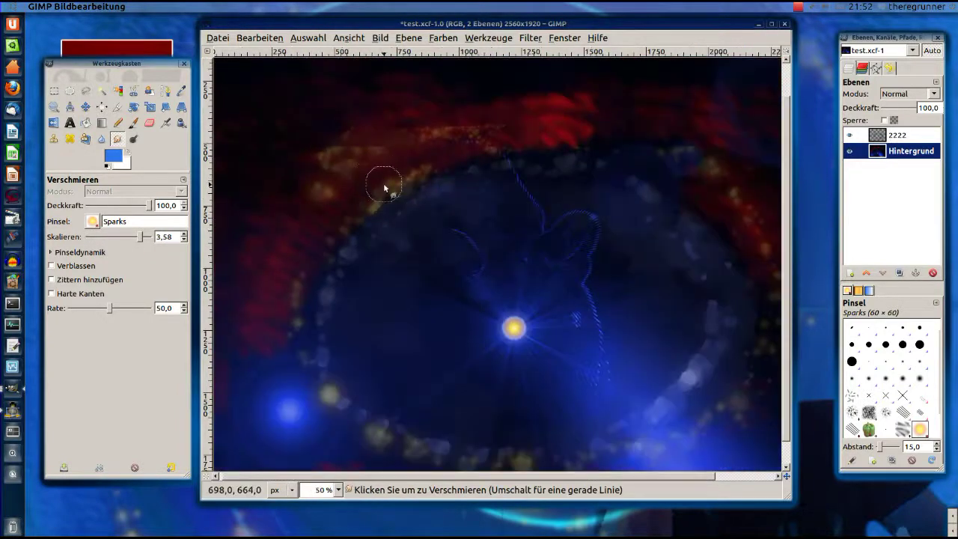
pyautogui.press('-')
pyautogui.press('+')
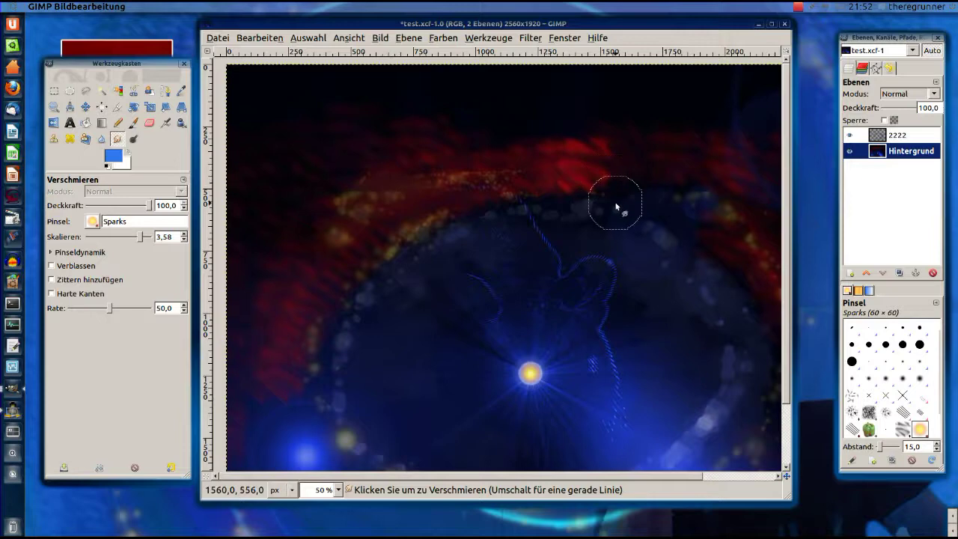
pyautogui.press('-')
pyautogui.press('-')
pyautogui.press('+')
pyautogui.press('+')
pyautogui.press('-')
pyautogui.press('+')
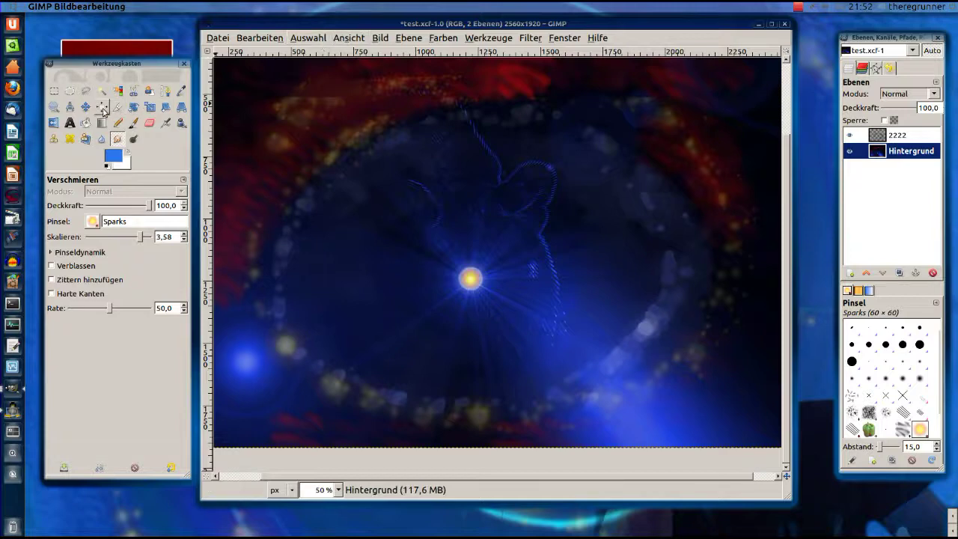
# - Crop the canvas from 2560×1920 to a 2150×1366 rectangular selection around the star
pyautogui.click(55, 90)
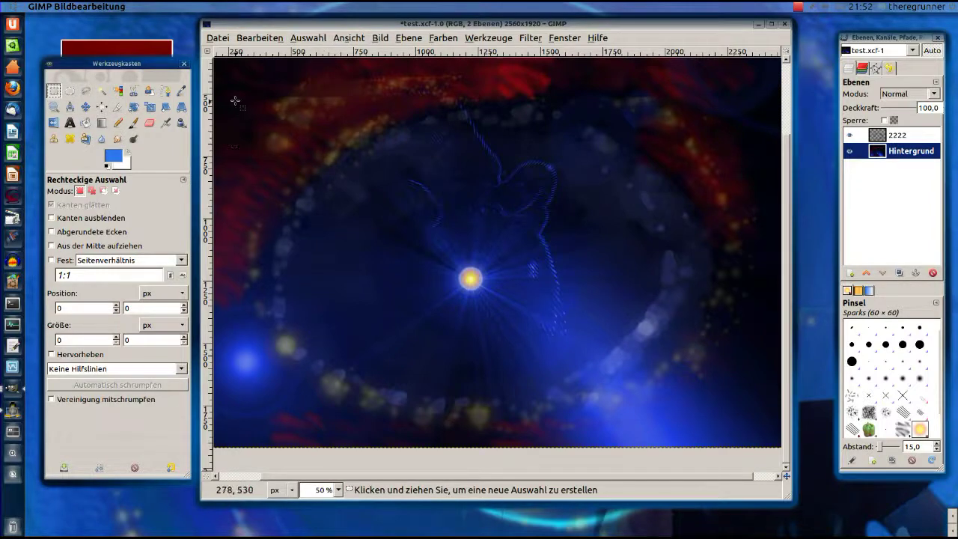
pyautogui.moveTo(218, 100)
pyautogui.mouseDown()
pyautogui.moveTo(742, 439)
pyautogui.moveTo(751, 435)
pyautogui.mouseUp()
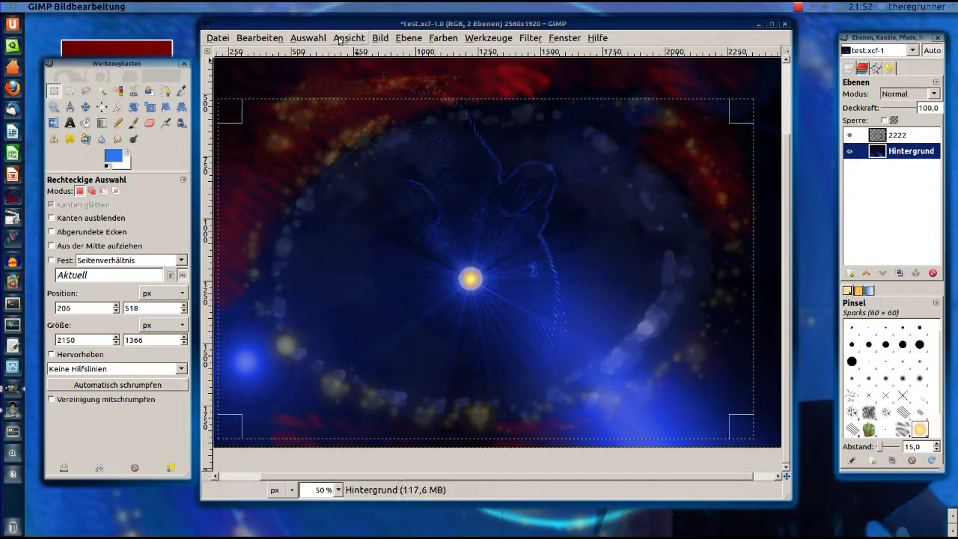
pyautogui.click(381, 37)
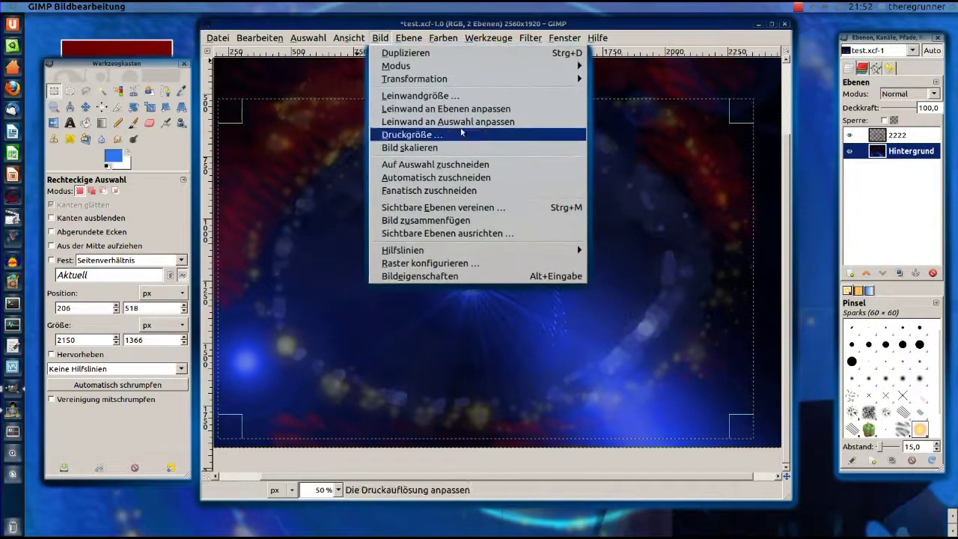
pyautogui.click(460, 164)
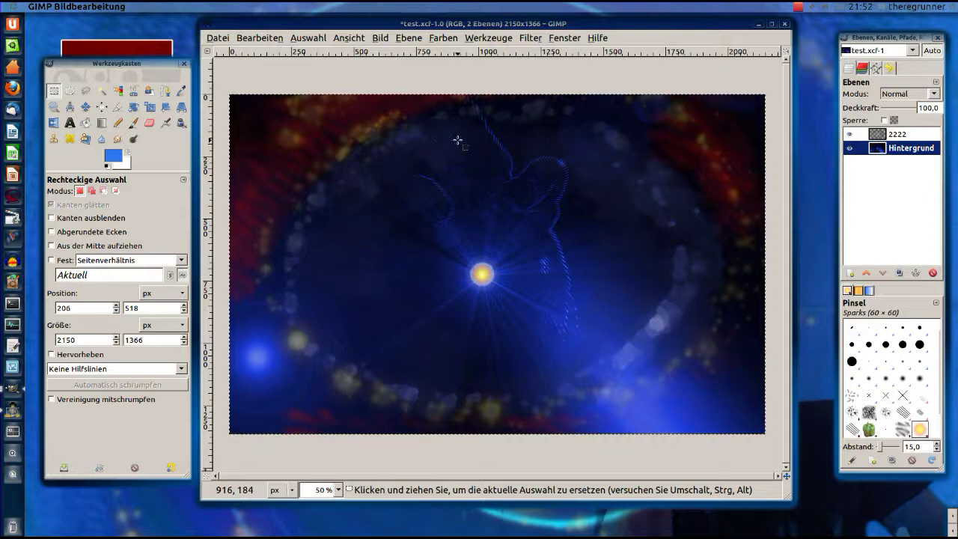
pyautogui.click(217, 38)
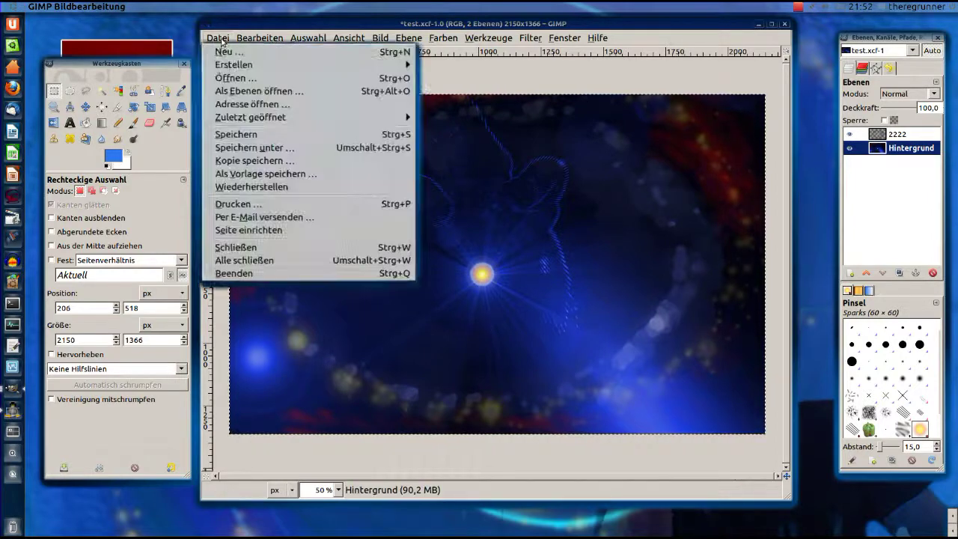
# - Save test.xcf and choose PNG image as the Save As file type
pyautogui.click(276, 134)
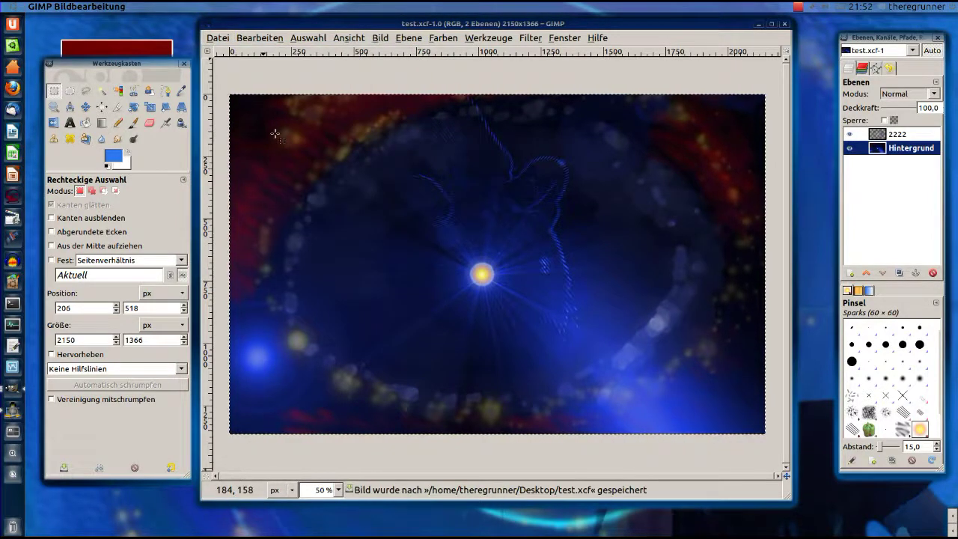
pyautogui.moveTo(377, 18); pyautogui.dragTo(373, 22)
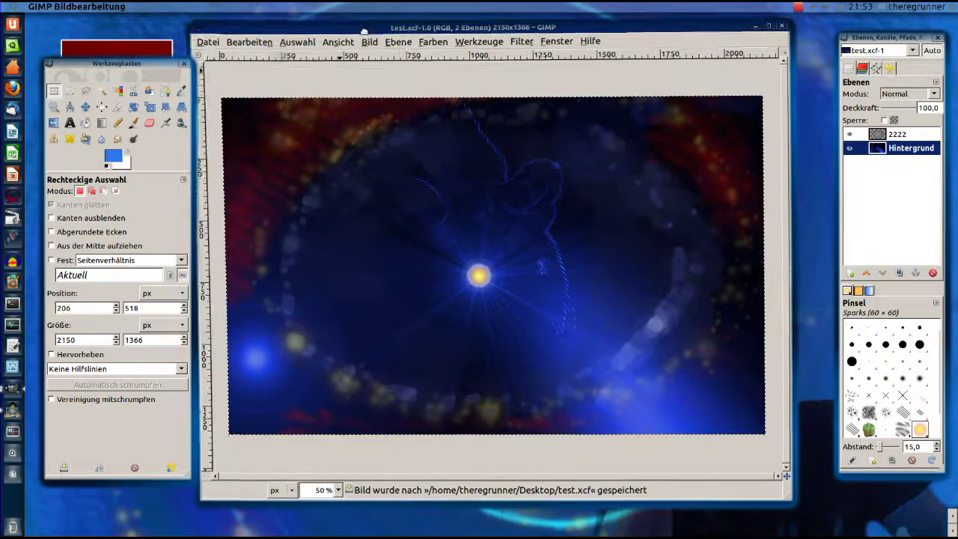
pyautogui.click(213, 41)
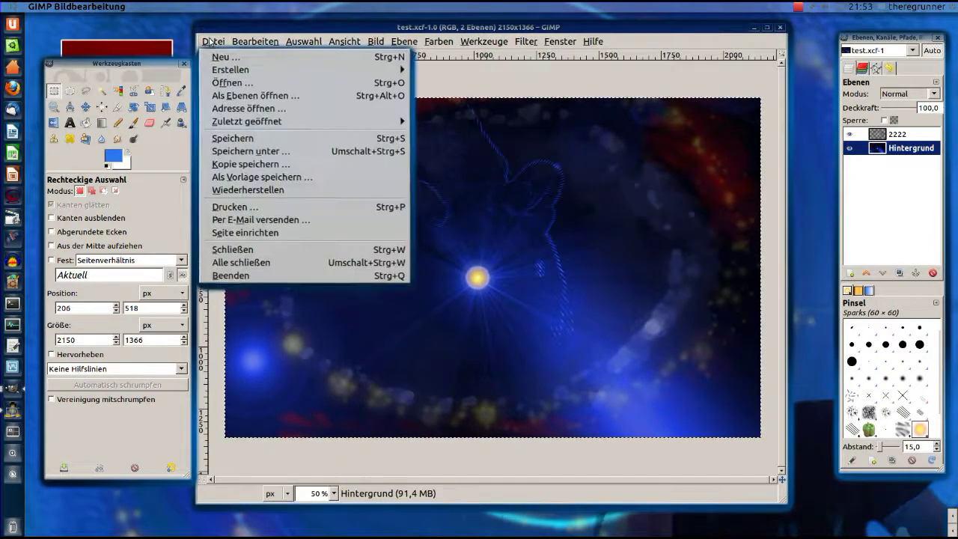
pyautogui.click(247, 147)
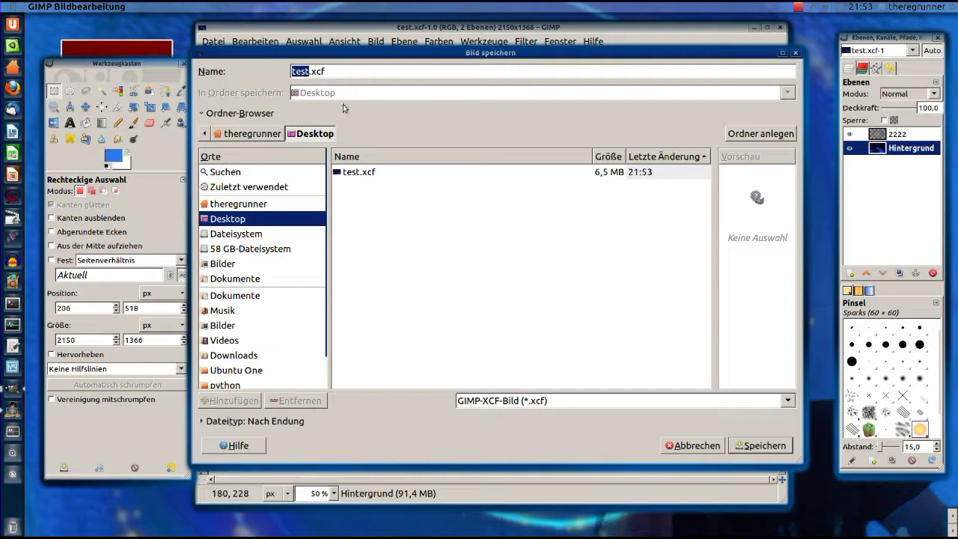
pyautogui.click(789, 403)
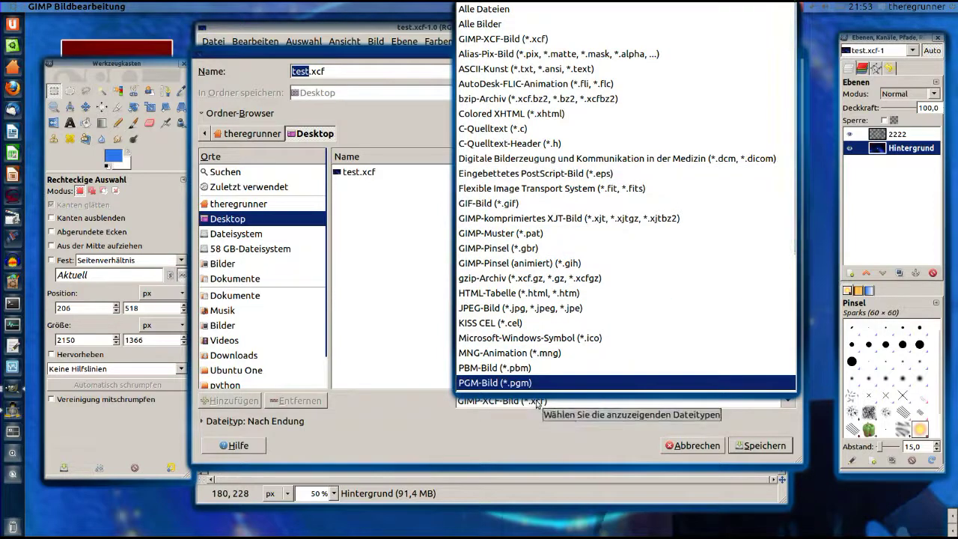
pyautogui.scroll(-5, 537, 382)
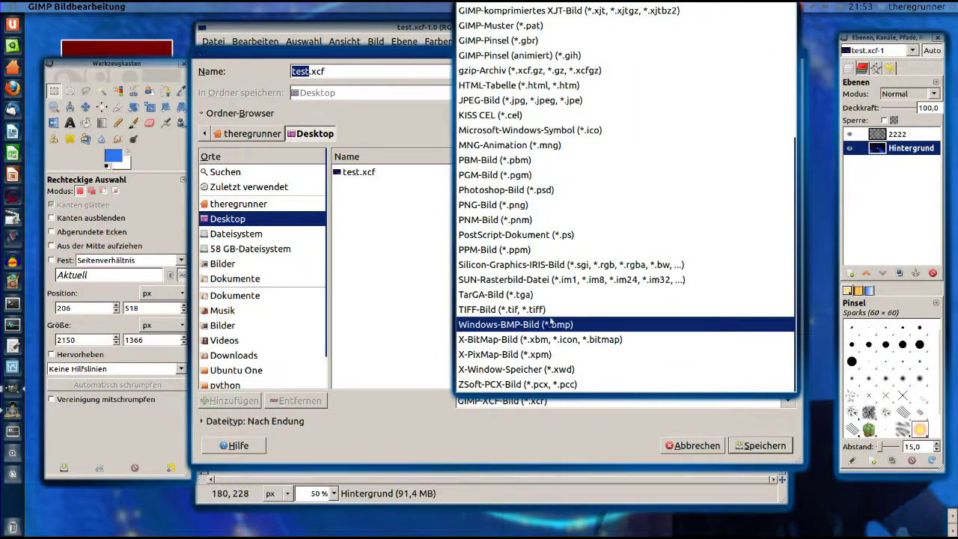
pyautogui.click(534, 207)
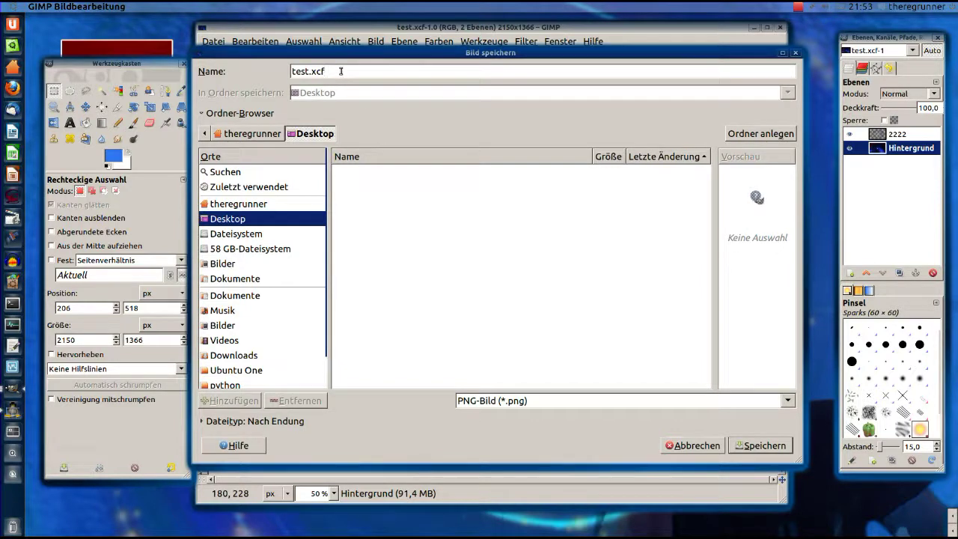
# - Export the image to the Desktop as test.png with visible layers merged
pyautogui.write('png')
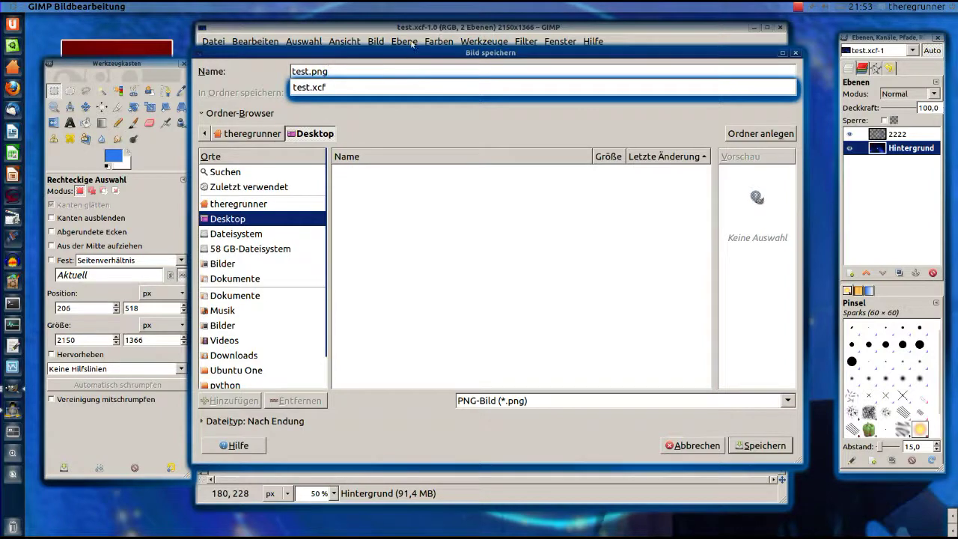
pyautogui.press('Escape')
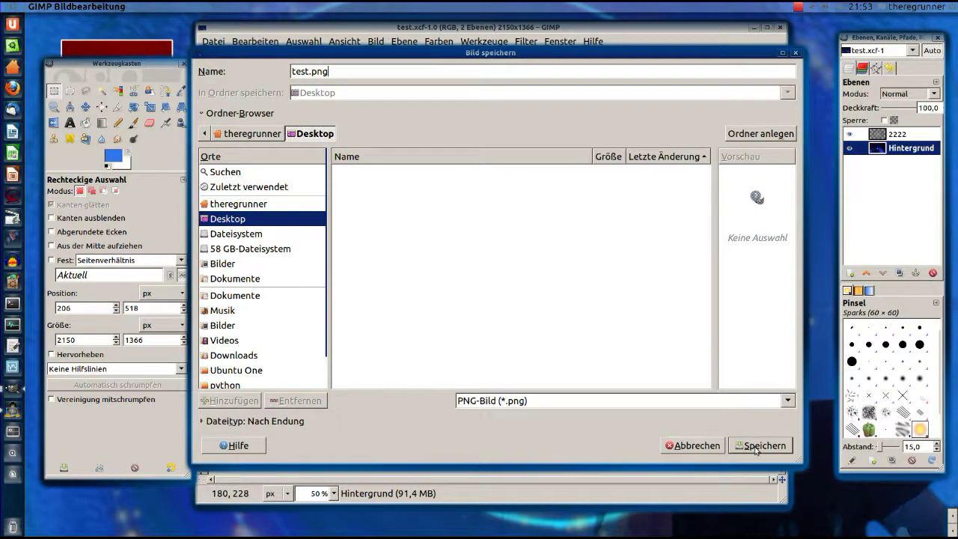
pyautogui.click(757, 446)
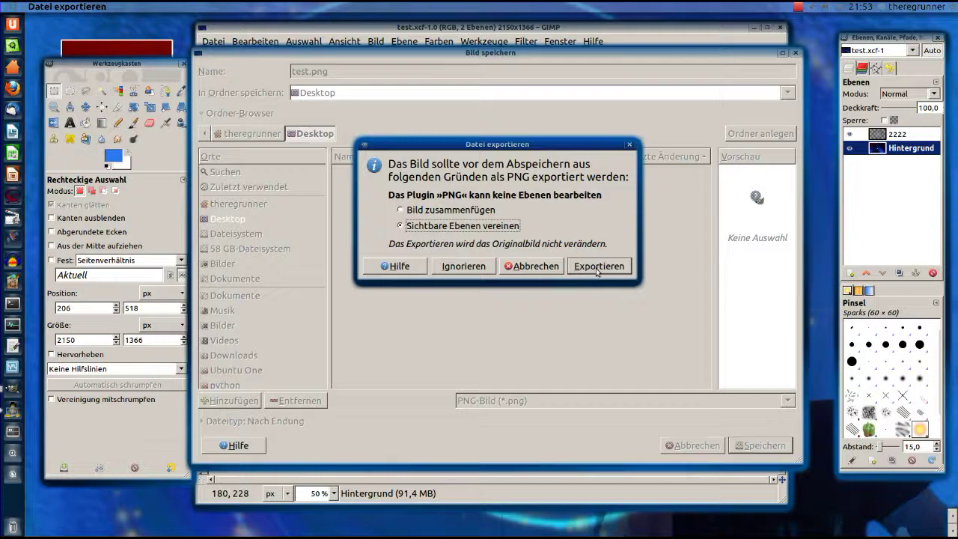
pyautogui.click(597, 266)
pyautogui.click(590, 316)
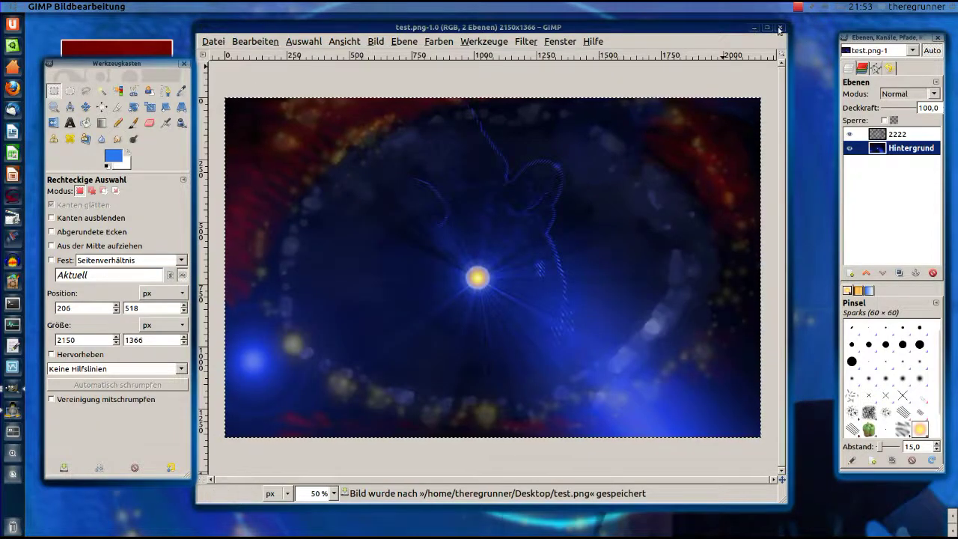
# - Close GIMP and move the IMG_0004.JPG and test.xcf desktop icons aside
pyautogui.click(779, 28)
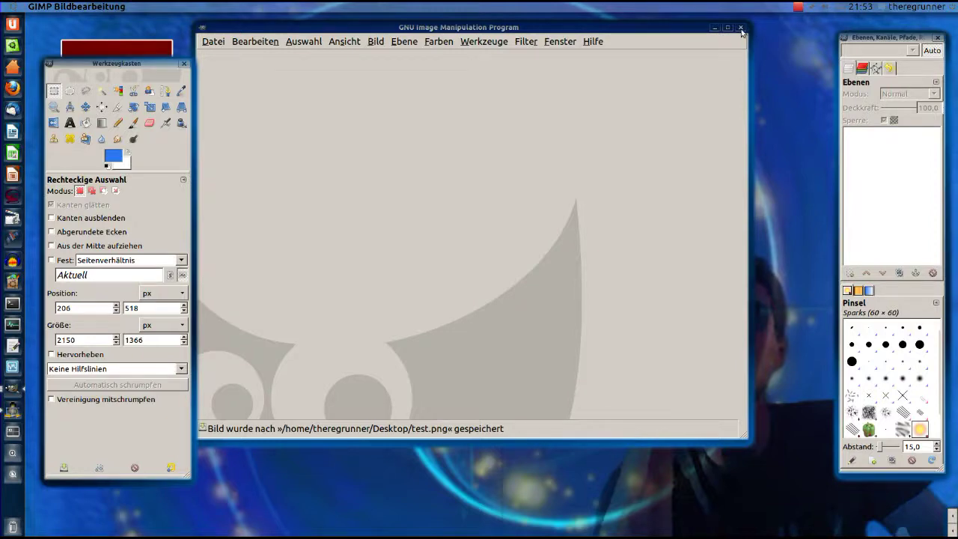
pyautogui.click(741, 28)
pyautogui.moveTo(948, 89); pyautogui.dragTo(947, 90)
pyautogui.moveTo(117, 163); pyautogui.dragTo(813, 181)
pyautogui.moveTo(124, 224); pyautogui.dragTo(109, 113)
# - Place test.png at the top left and open the desktop background settings
pyautogui.rightClick(105, 116)
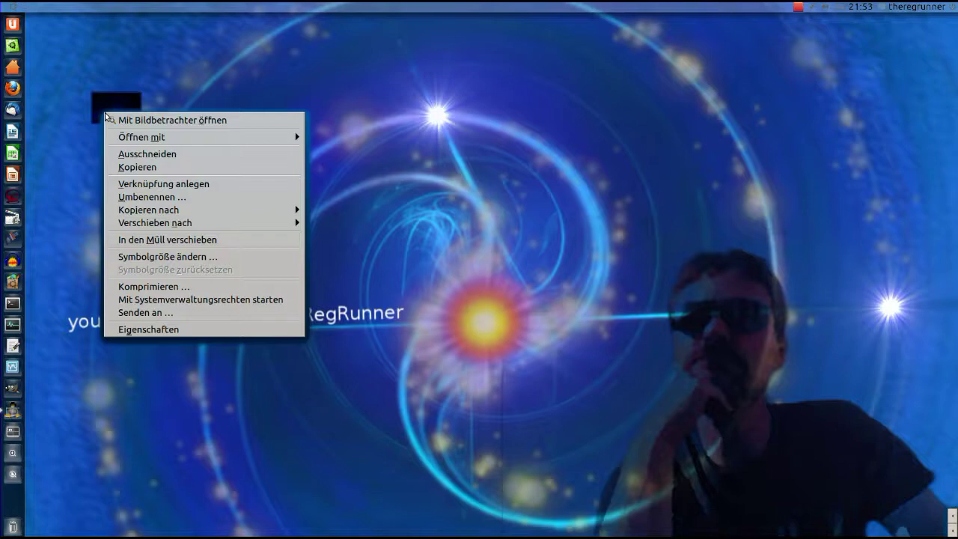
pyautogui.rightClick(236, 95)
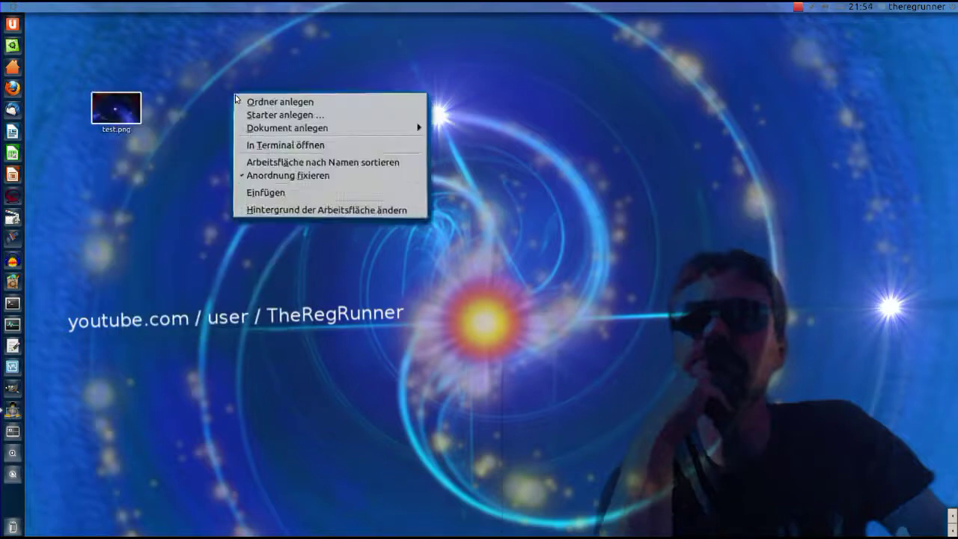
pyautogui.click(296, 210)
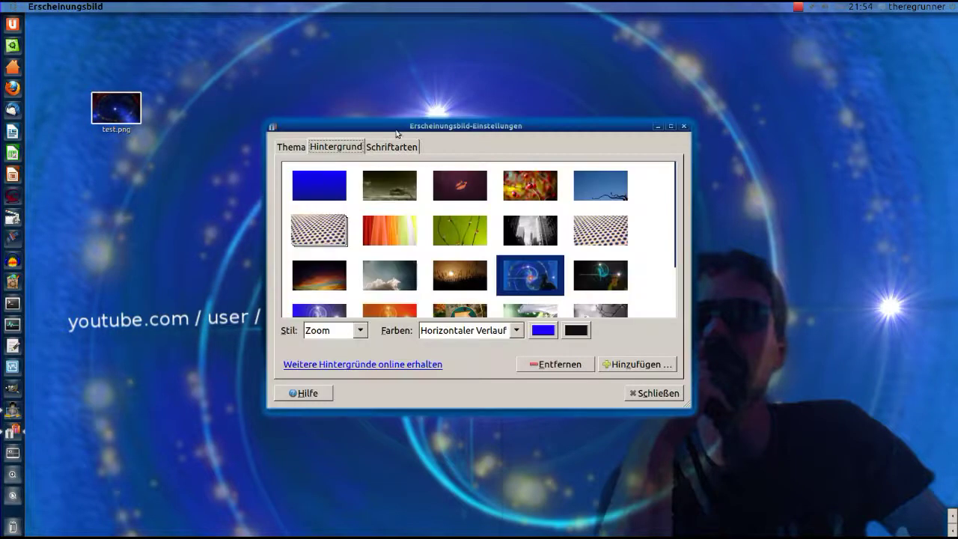
# - Add Desktop/test.png as the wallpaper and close Appearance Preferences
pyautogui.click(609, 300)
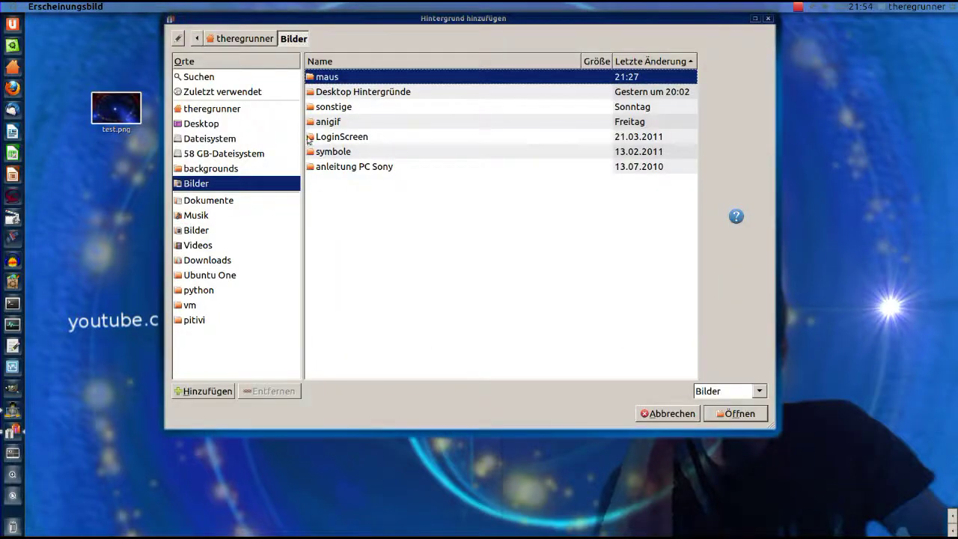
pyautogui.click(205, 126)
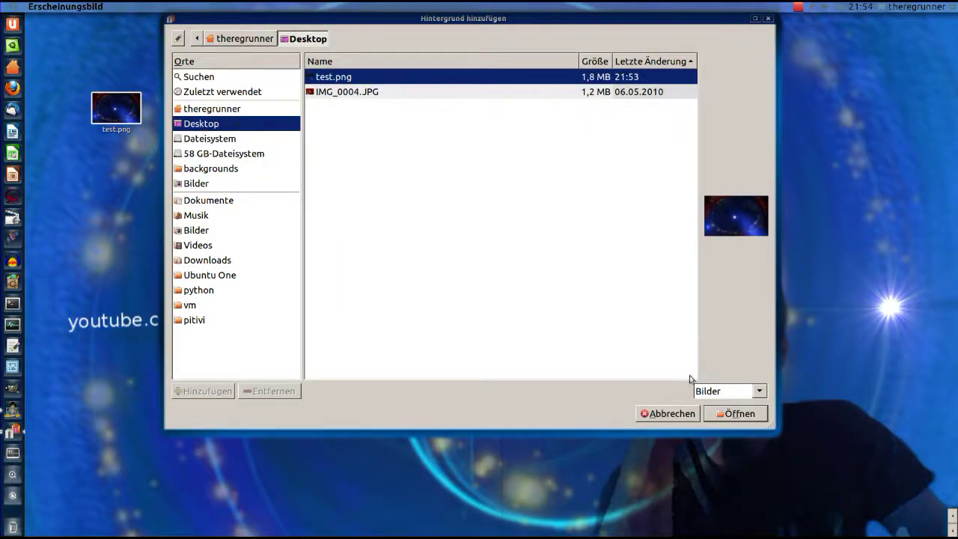
pyautogui.click(747, 415)
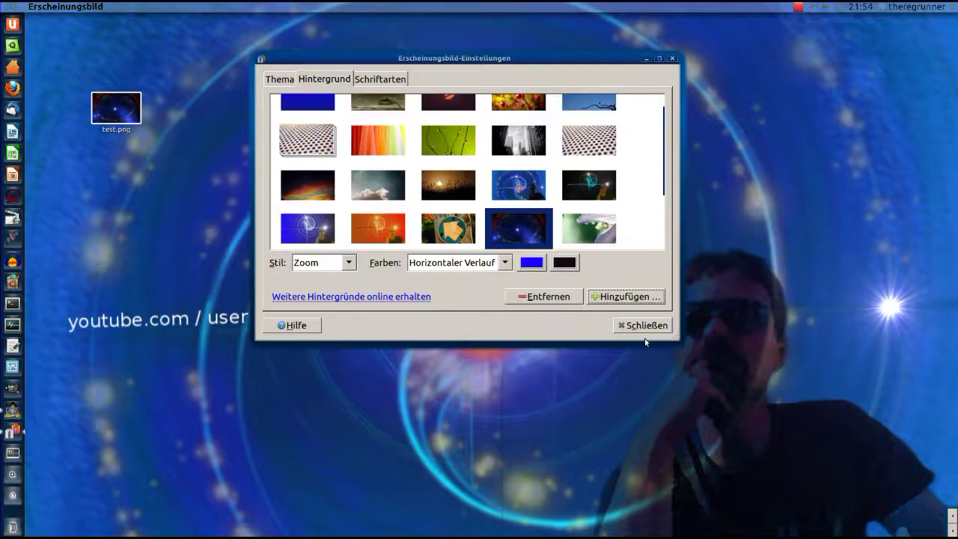
pyautogui.press('Escape')
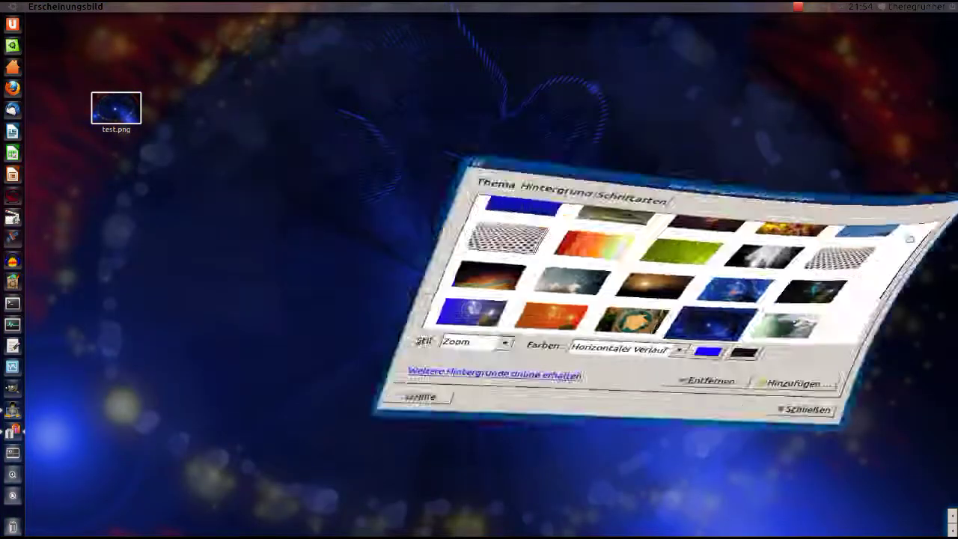
# - Delete the test.png icon from the desktop, then rotate the desktop cube to view workspaces
pyautogui.moveTo(116, 111); pyautogui.dragTo(391, 181)
pyautogui.press('Delete')
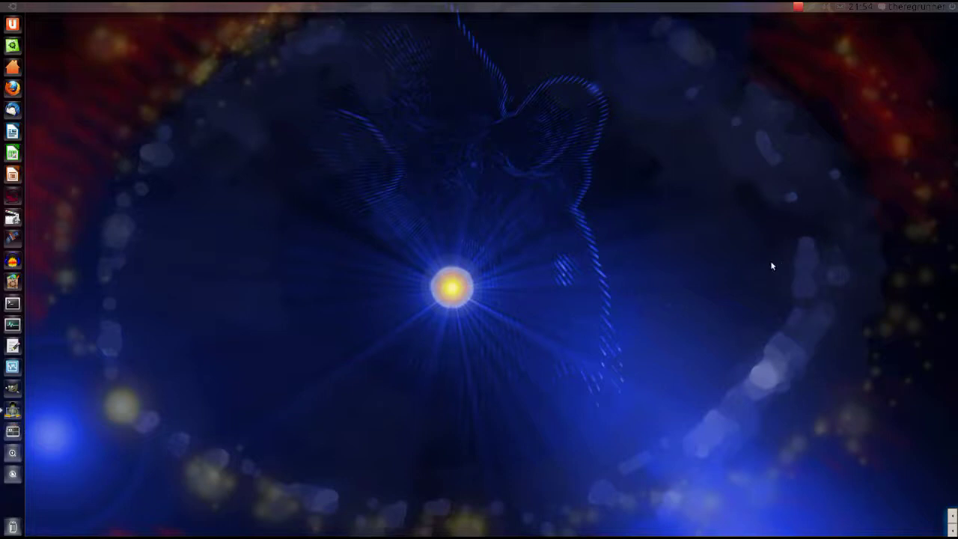
pyautogui.moveTo(710, 237); pyautogui.dragTo(488, 426)
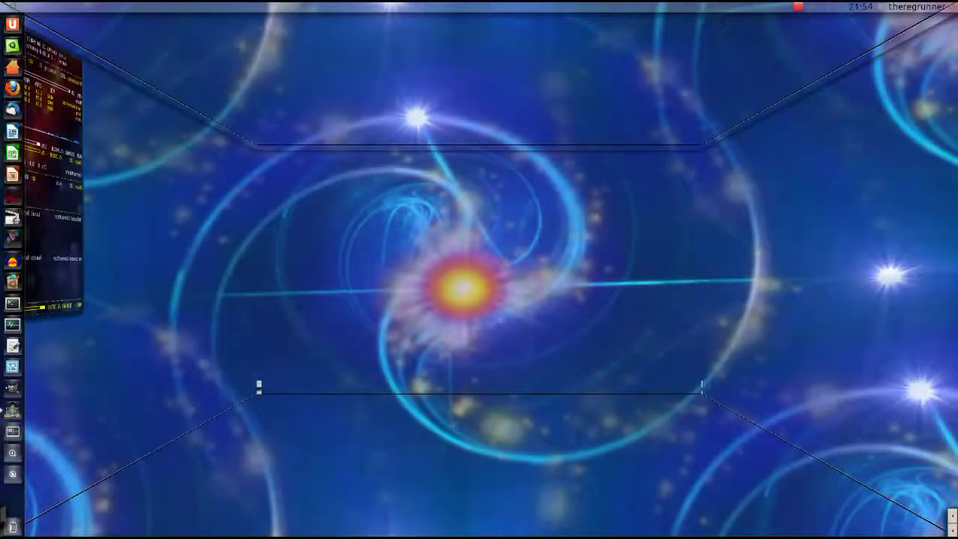